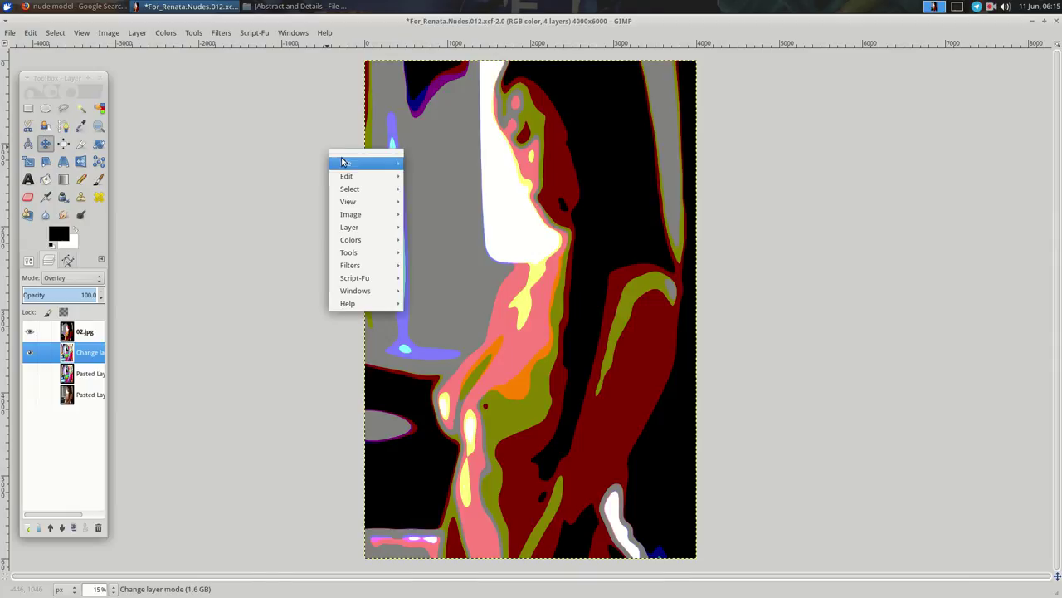
Open Dichotomous Landscape 2017 (3249×2348 JPG) from For_Renata's Abstract and Details folder.
left_click(441, 200)
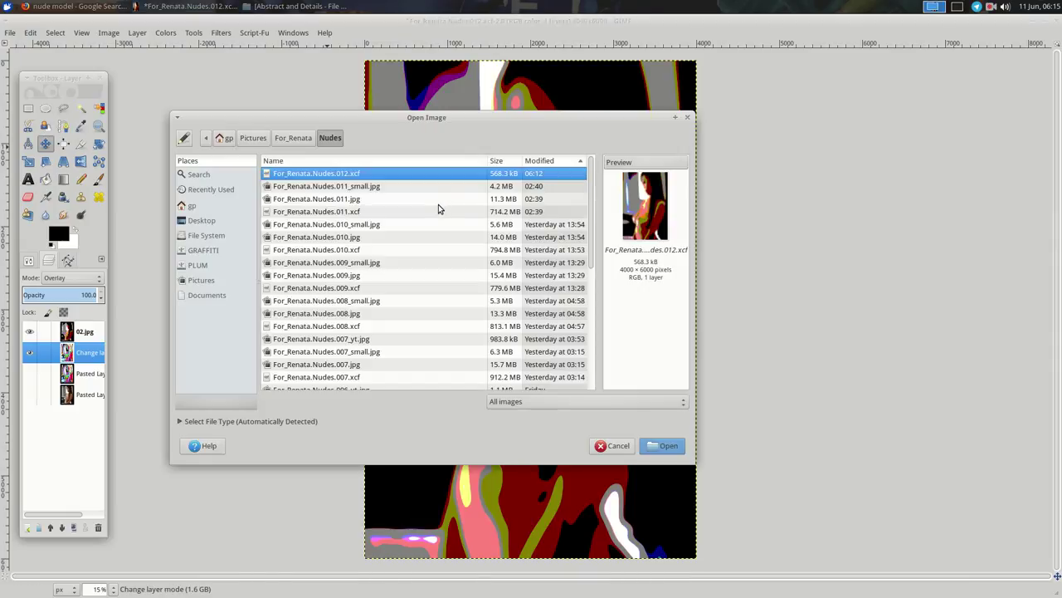
left_click(293, 137)
double_click(308, 185)
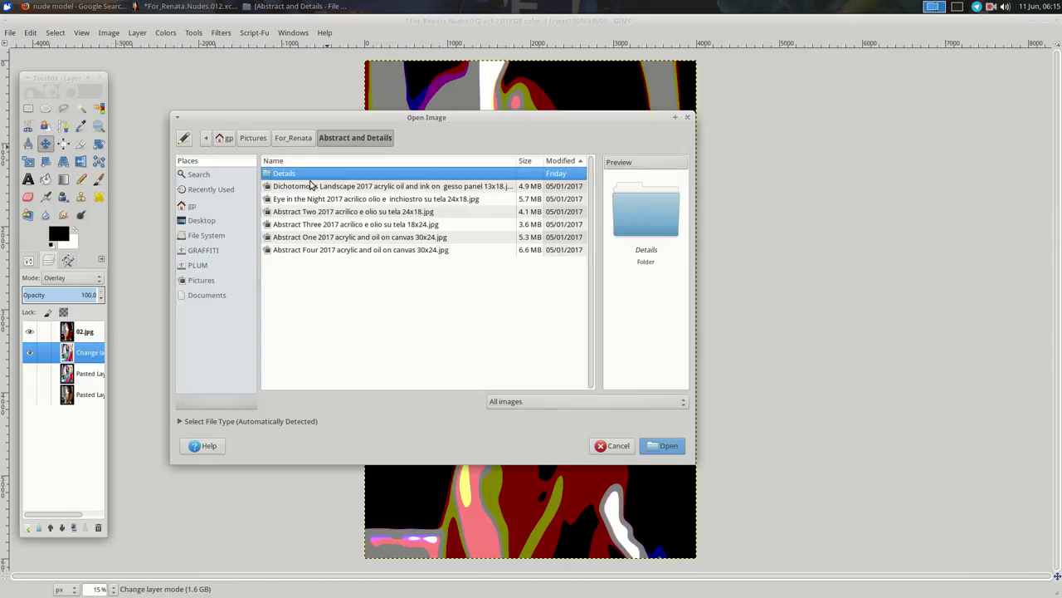
double_click(311, 186)
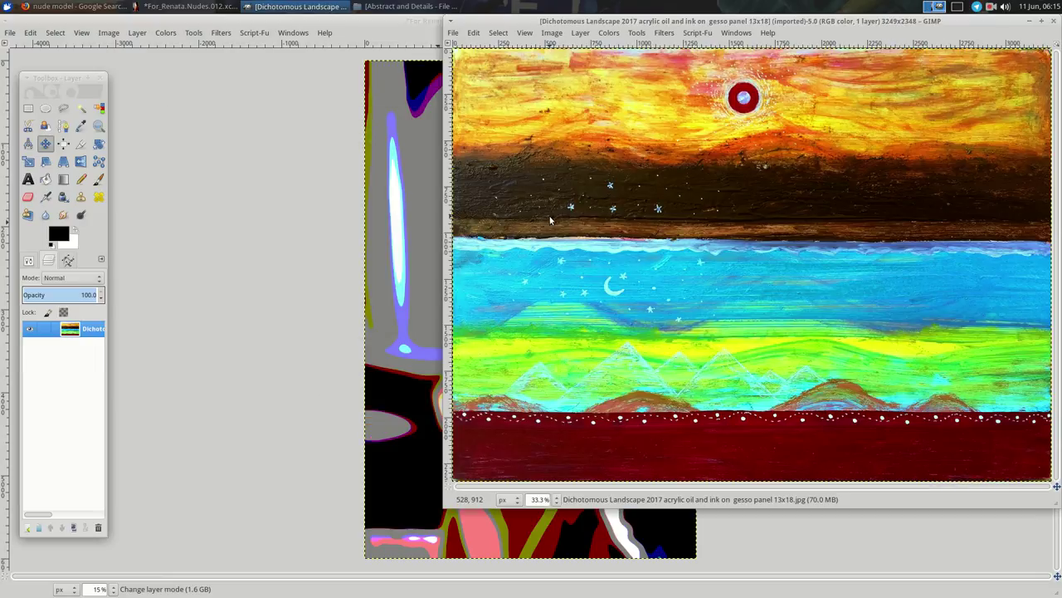
right_click(550, 217)
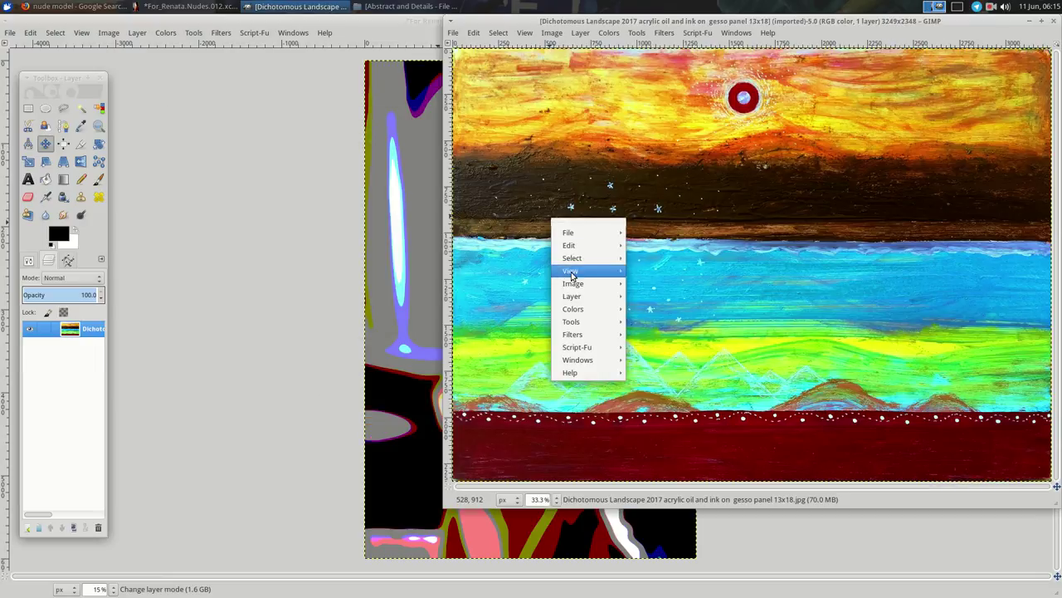
mouse_move(654, 315)
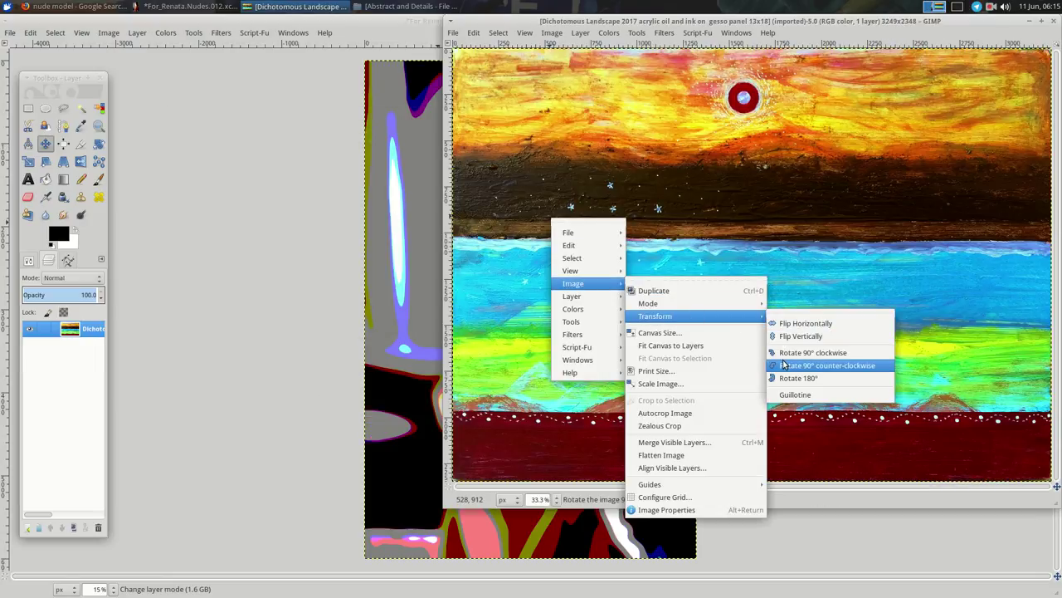
Rotate the painting 90° counter-clockwise, scale it to 4336×6000, cut it and close its window.
left_click(786, 365)
right_click(588, 204)
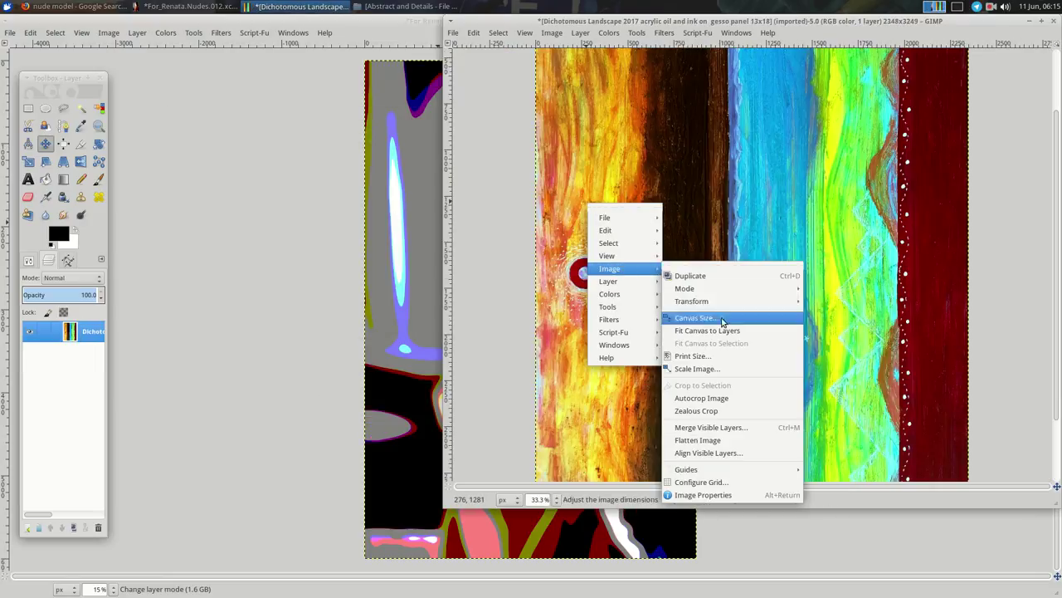
left_click(710, 371)
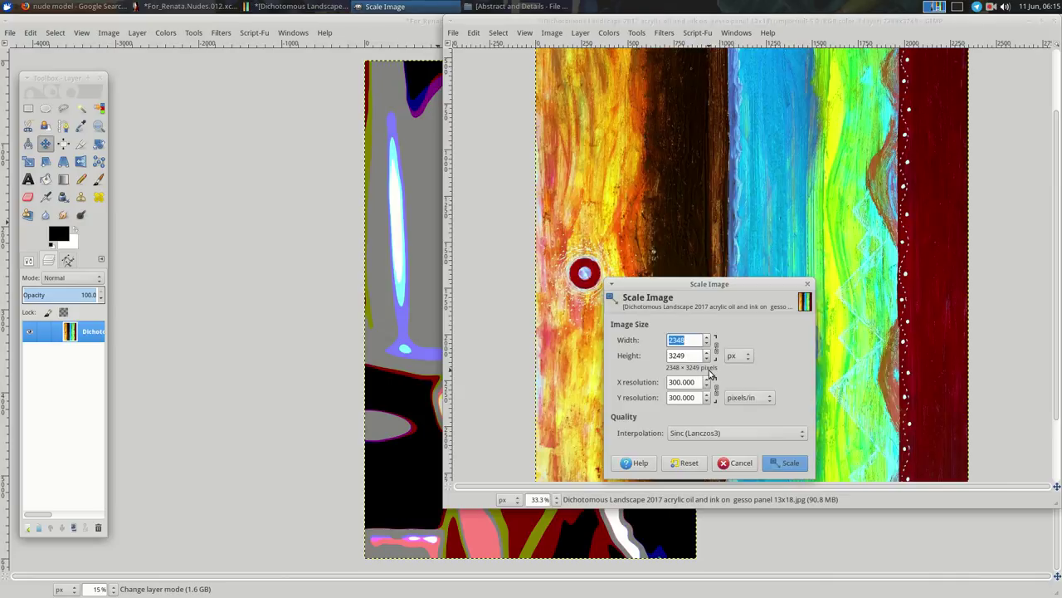
key("Tab")
type("6000")
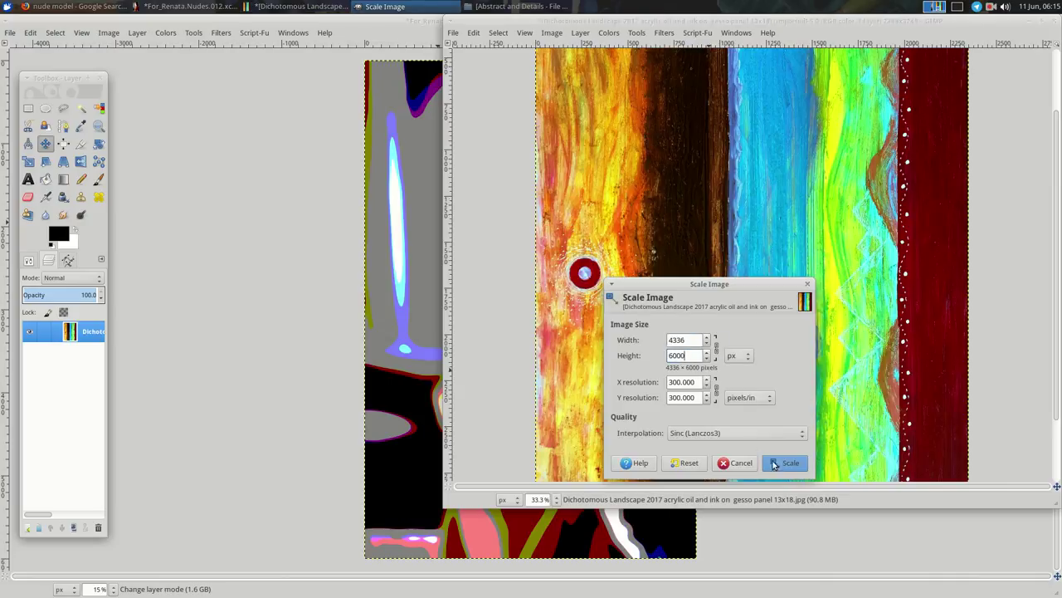
left_click(773, 463)
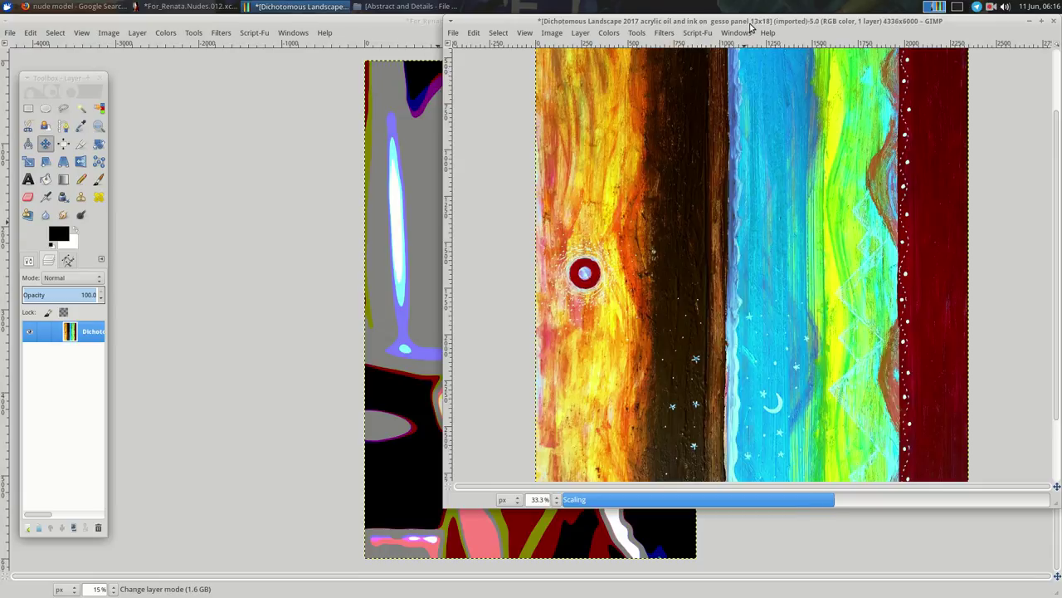
left_click_drag(751, 28, 708, 69)
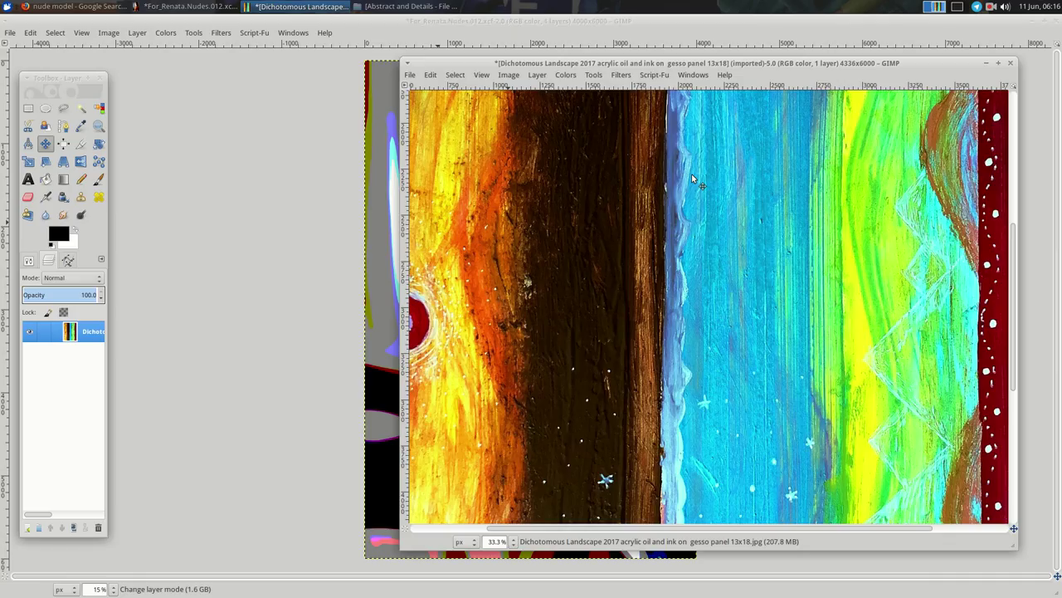
key("ctrl+x")
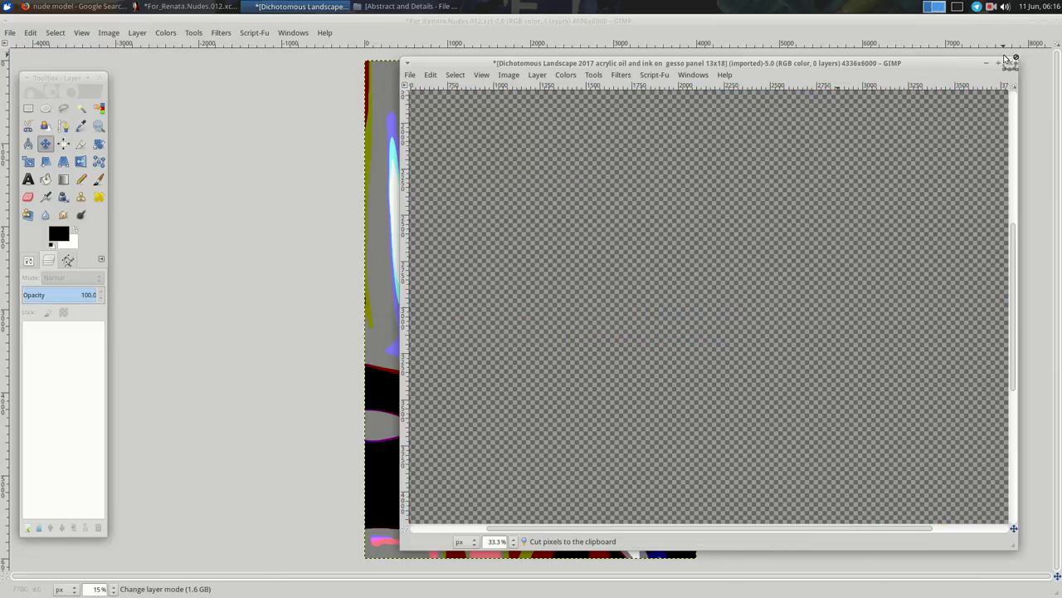
left_click(1011, 64)
Discard the painting's changes, paste it into the portrait as a new layer and hide it.
left_click(654, 371)
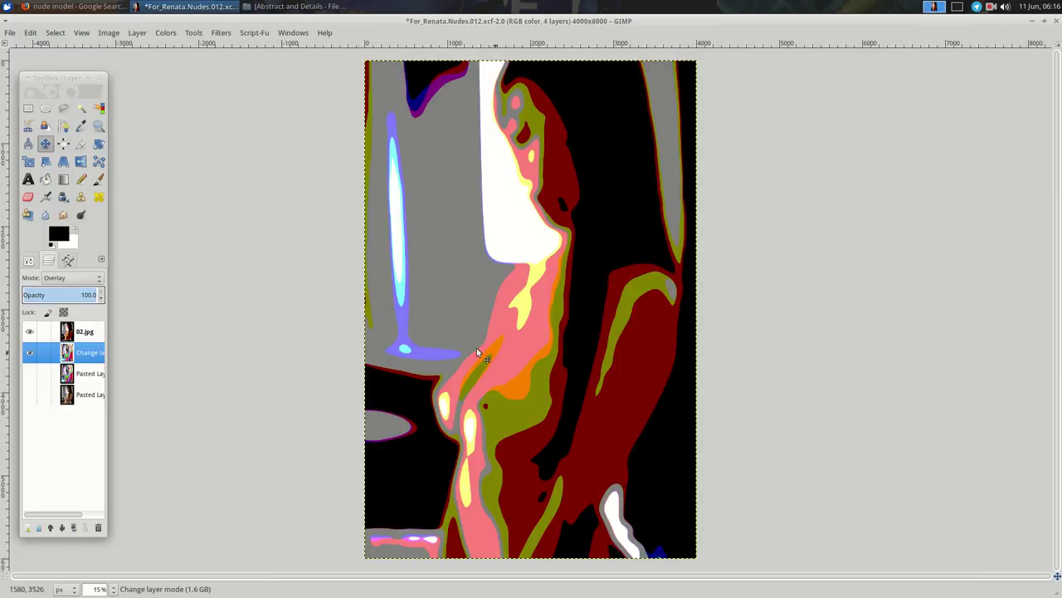
left_click(46, 143)
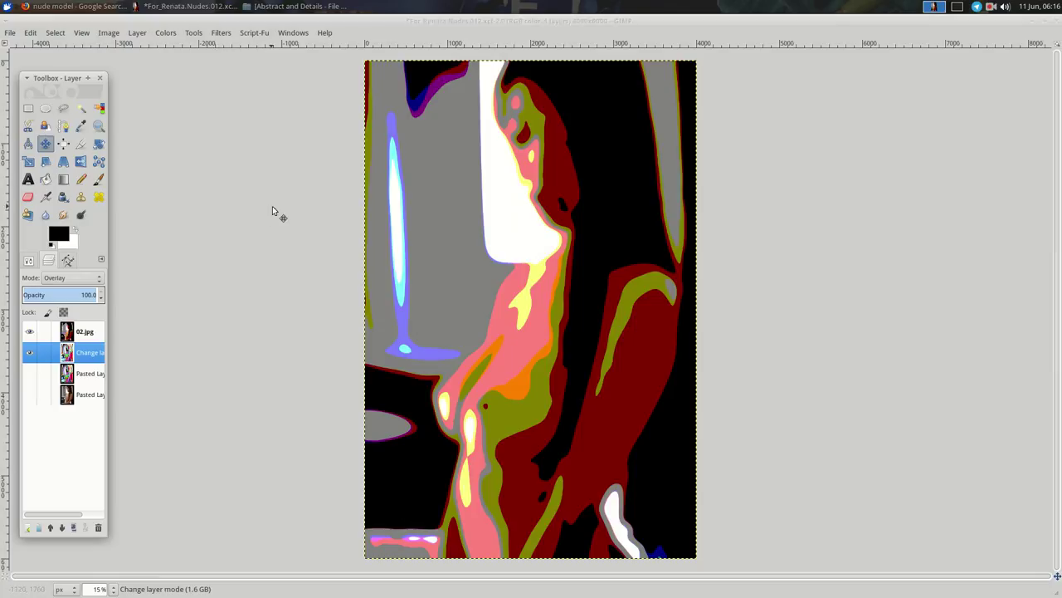
key("ctrl+v")
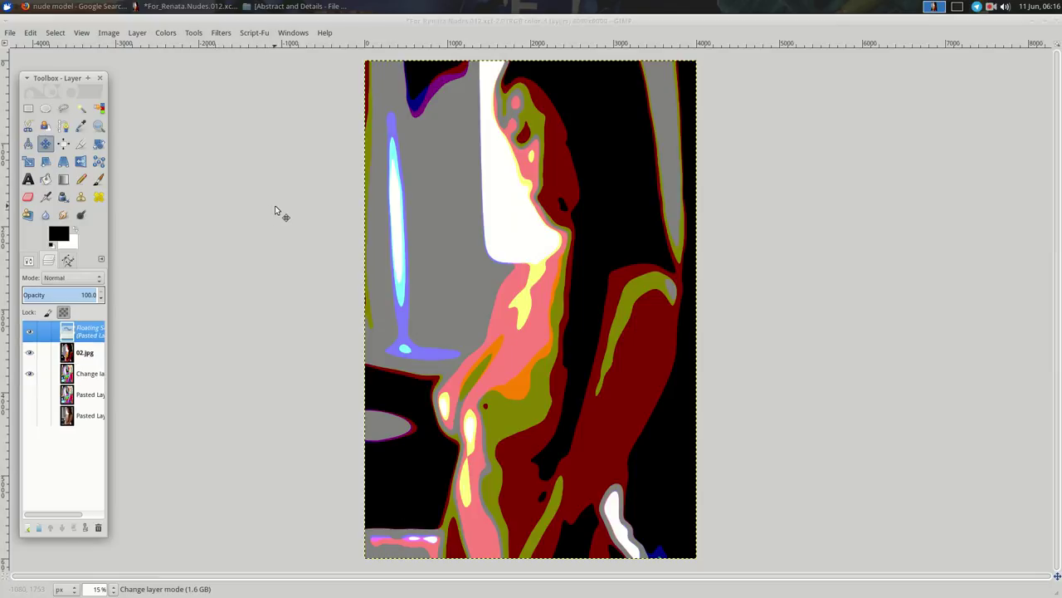
left_click(27, 527)
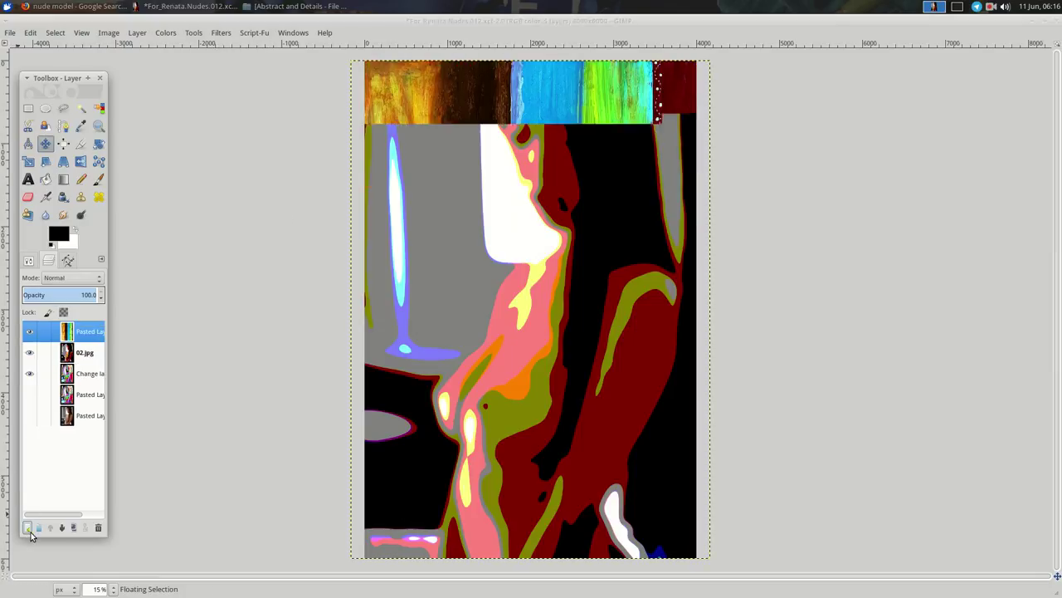
left_click(29, 333)
Select the grey areas of 02.jpg and copy the painting inside them to a new layer.
left_click(58, 353)
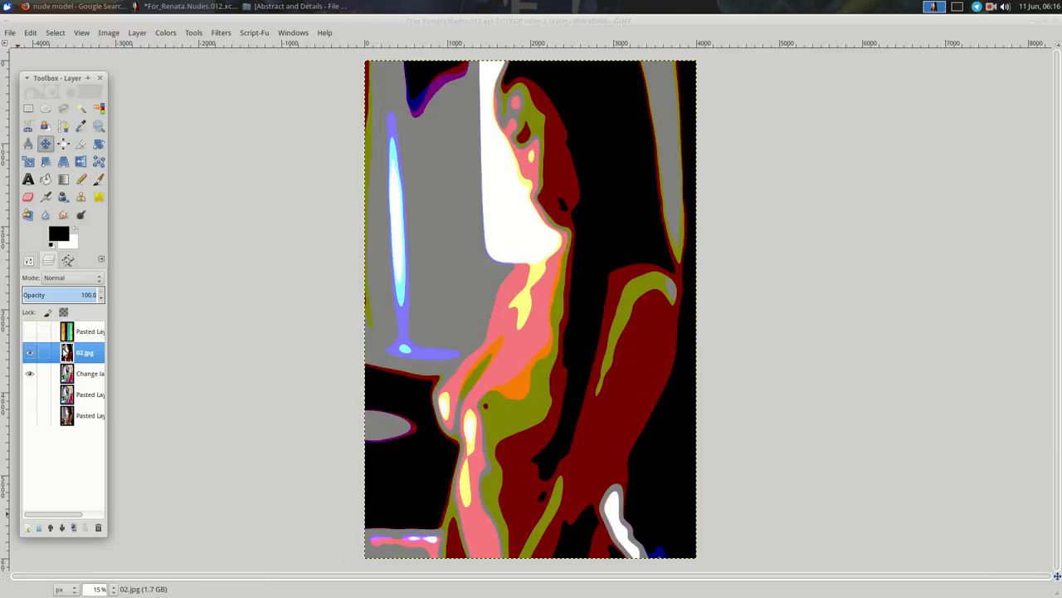
left_click(98, 108)
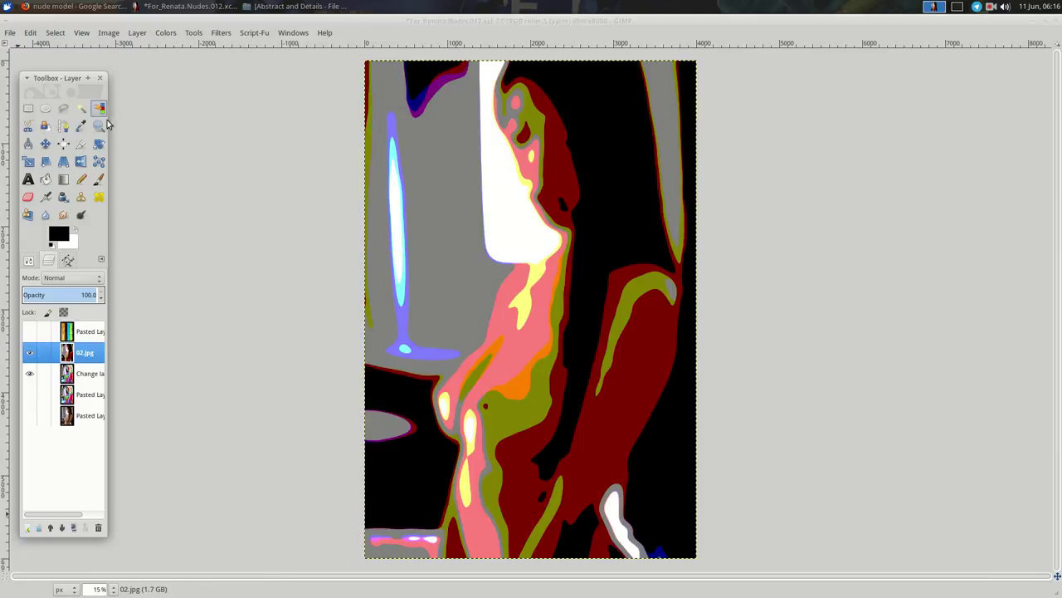
left_click(428, 258)
left_click(68, 332)
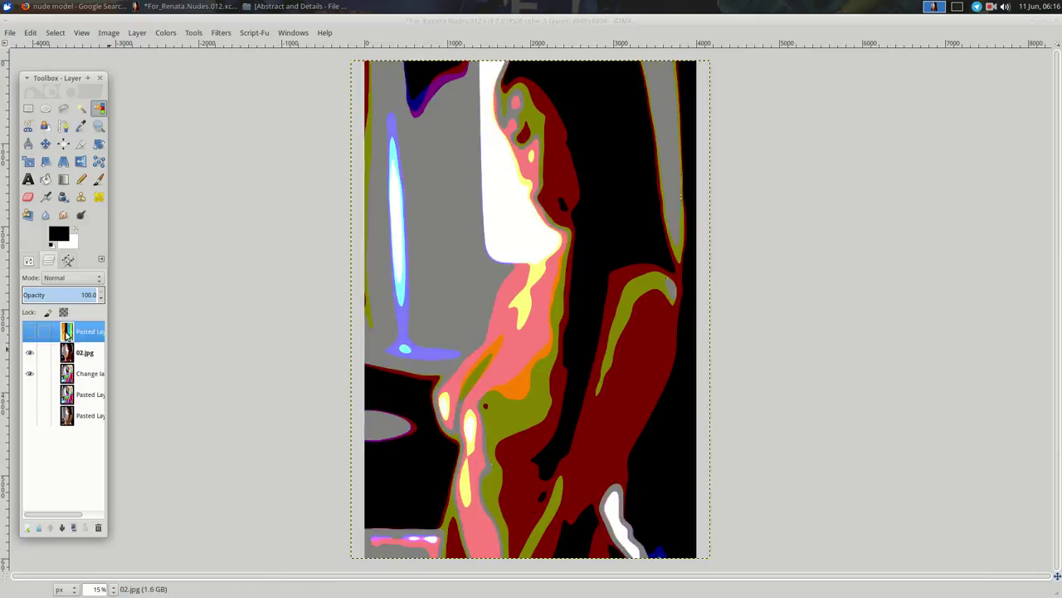
key("ctrl+c")
key("ctrl+v")
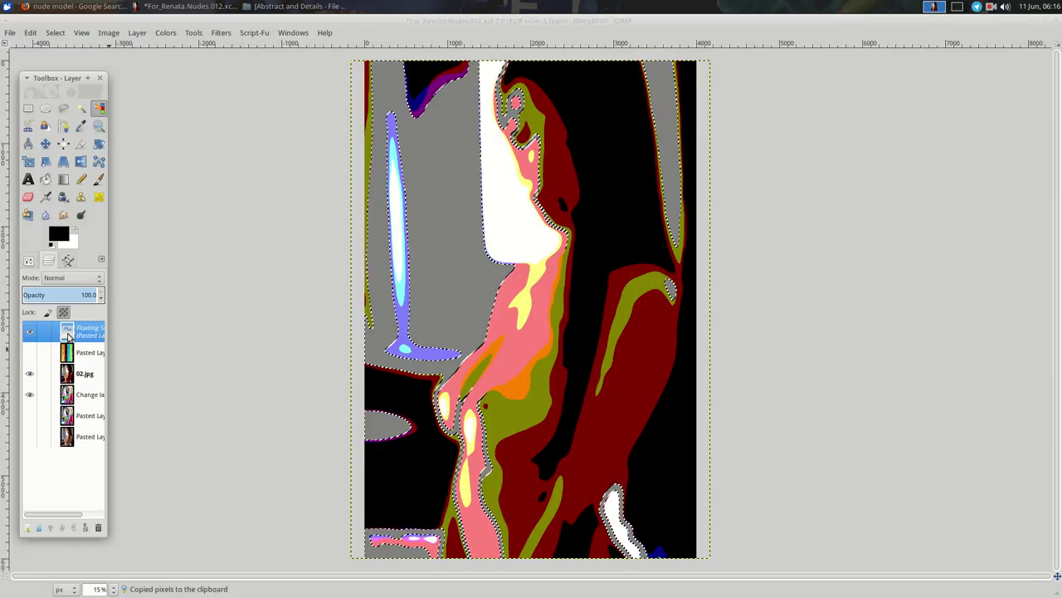
left_click(31, 527)
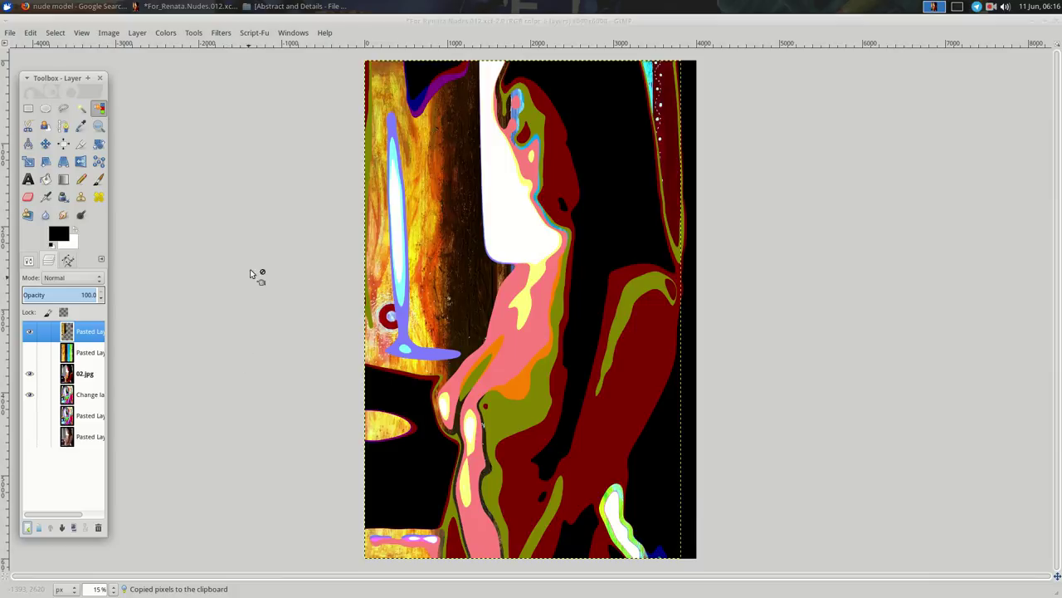
right_click(309, 155)
mouse_move(330, 244)
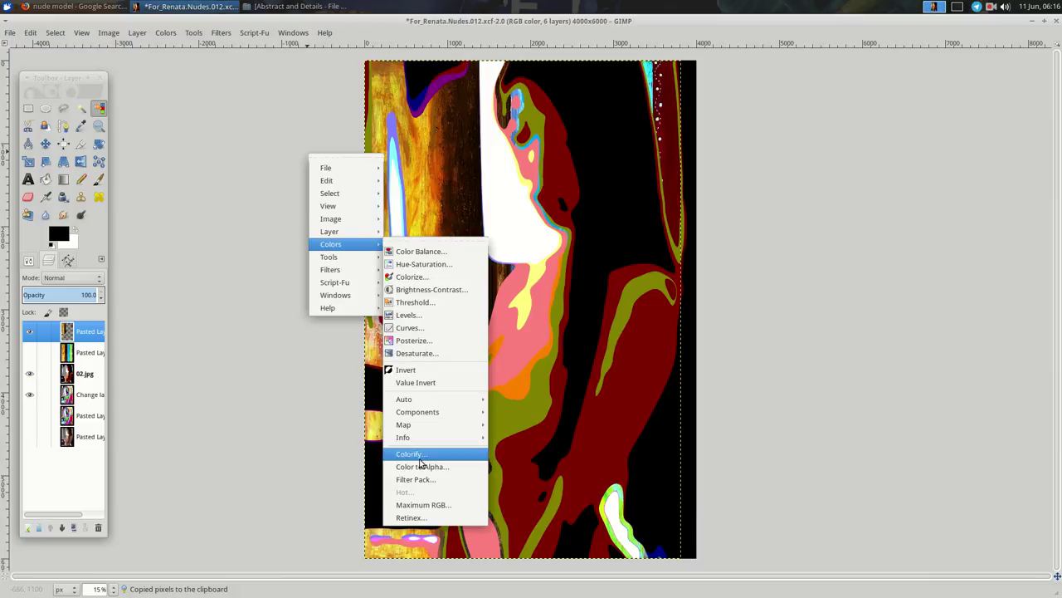
Apply Colorify to the grey-area texture patch for silvery monochrome tones.
left_click(420, 456)
key("Return")
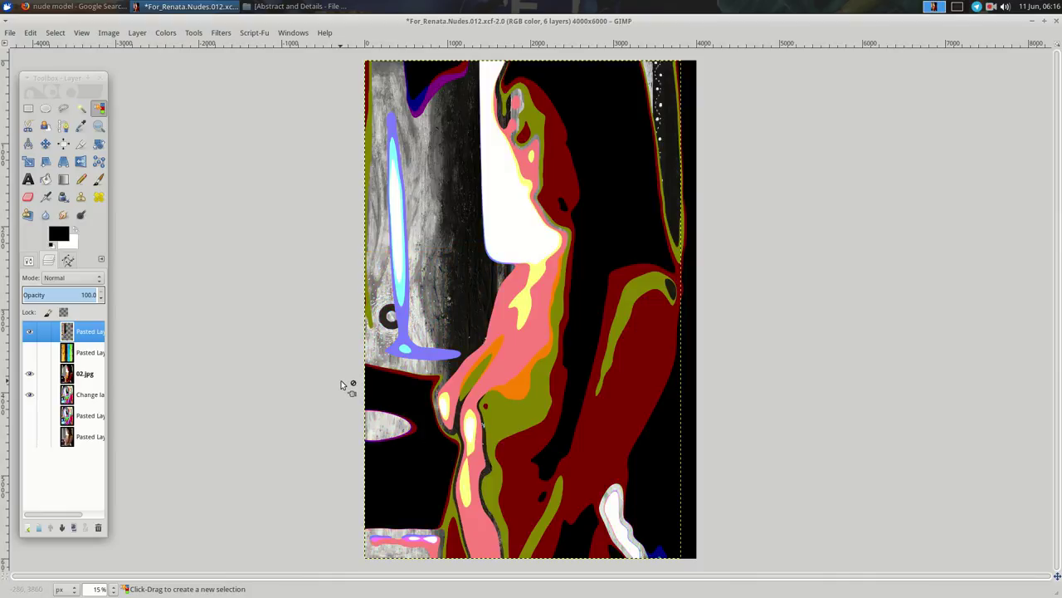
Select the blue stripe on 02.jpg and copy the painting texture inside it to a new layer.
left_click(83, 401)
left_click(87, 376)
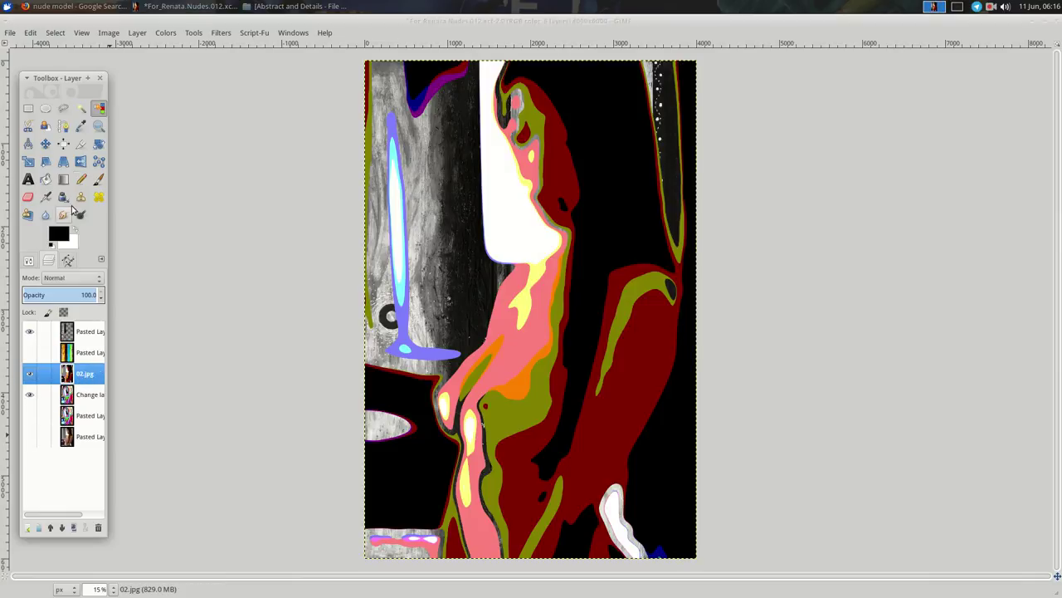
left_click(99, 109)
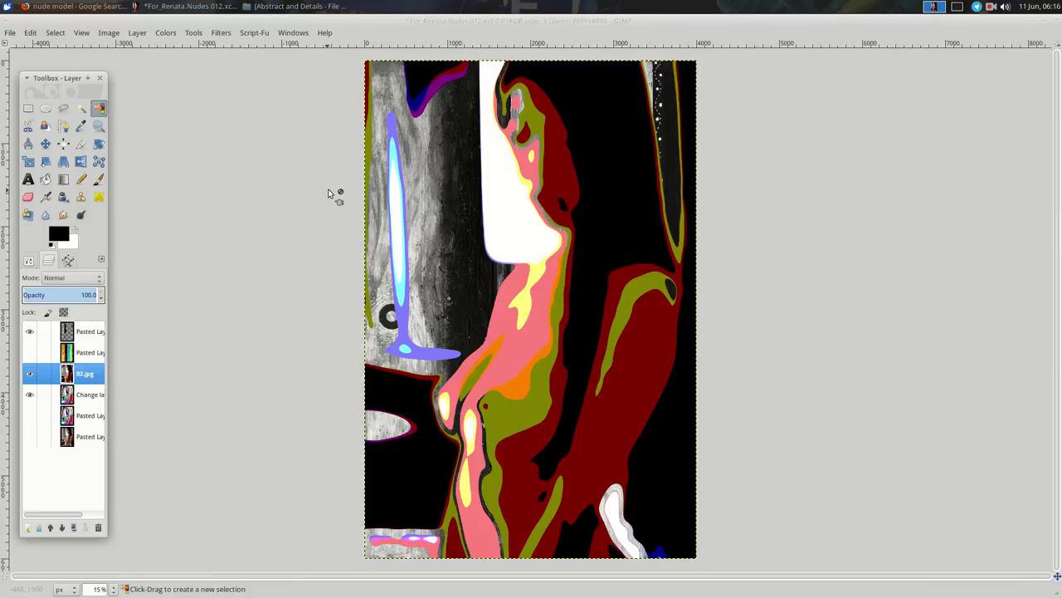
left_click(394, 126)
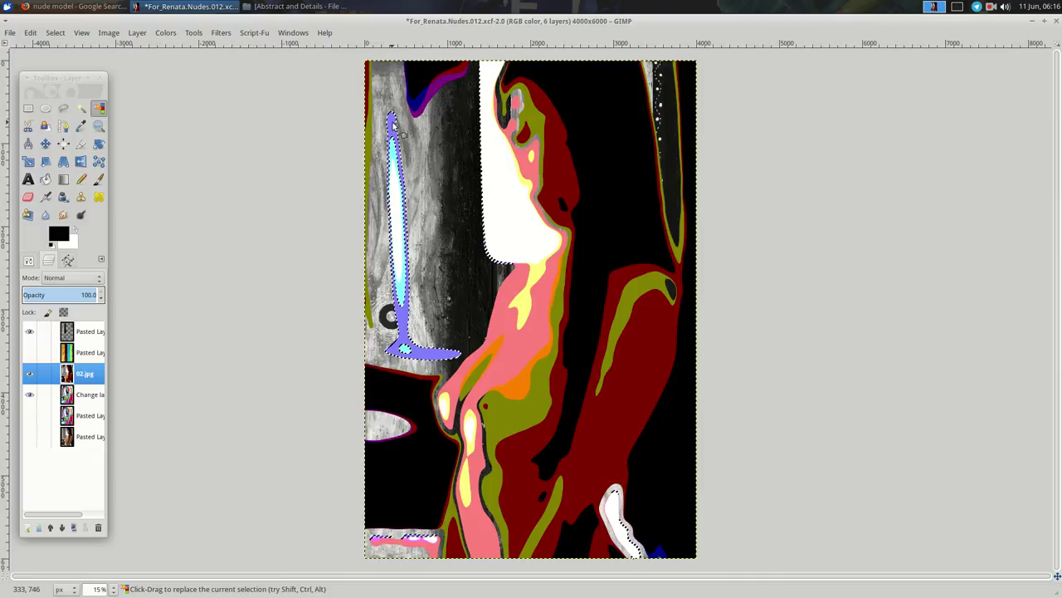
left_click(67, 353)
key("ctrl+c")
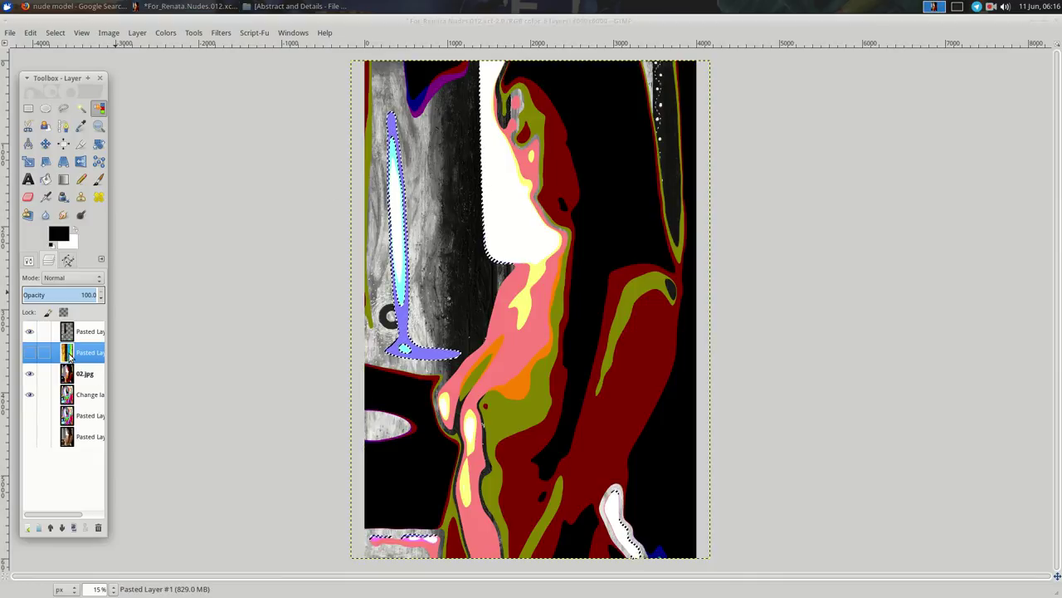
key("ctrl+v")
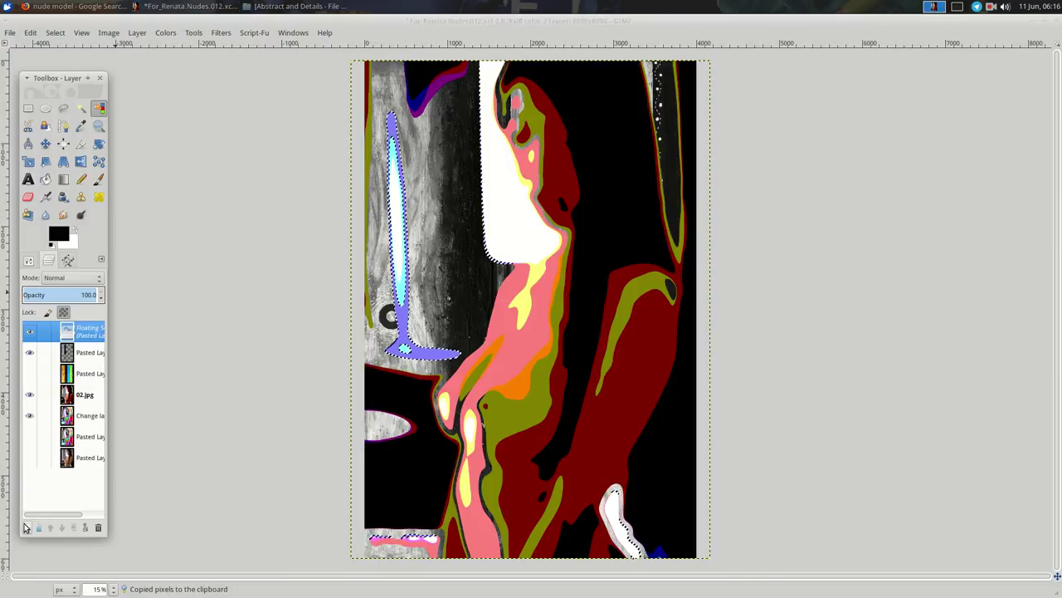
left_click(27, 527)
Invert the new stripe texture layer's colours.
right_click(241, 230)
mouse_move(262, 319)
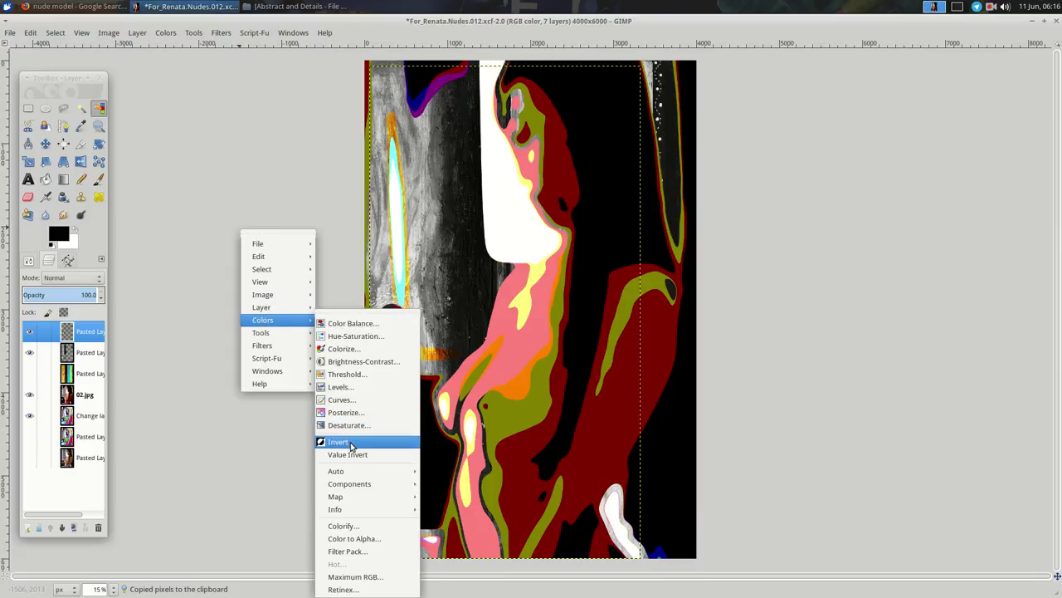
left_click(351, 442)
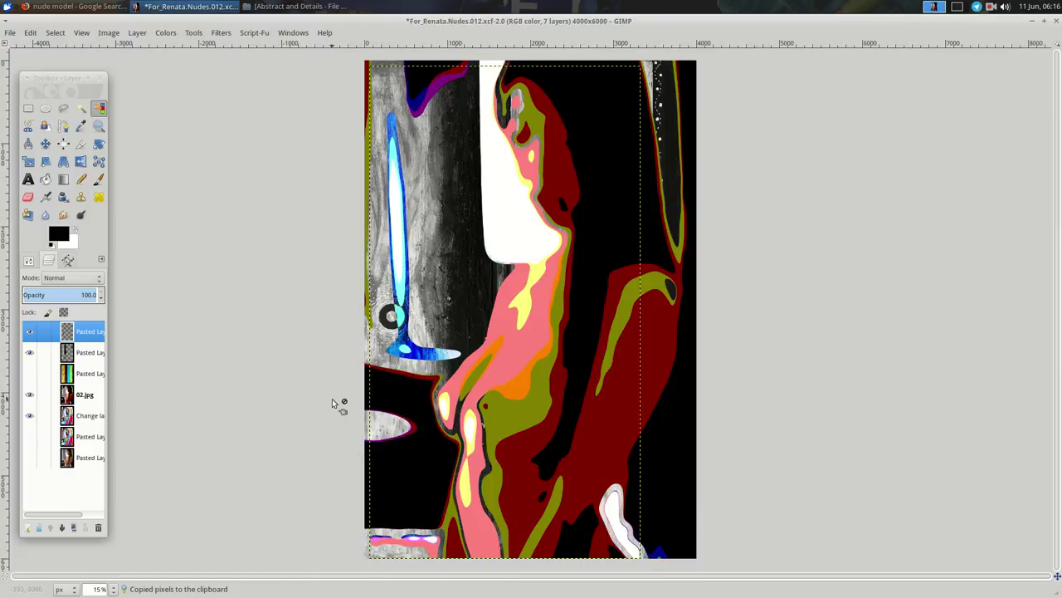
right_click(255, 220)
mouse_move(277, 311)
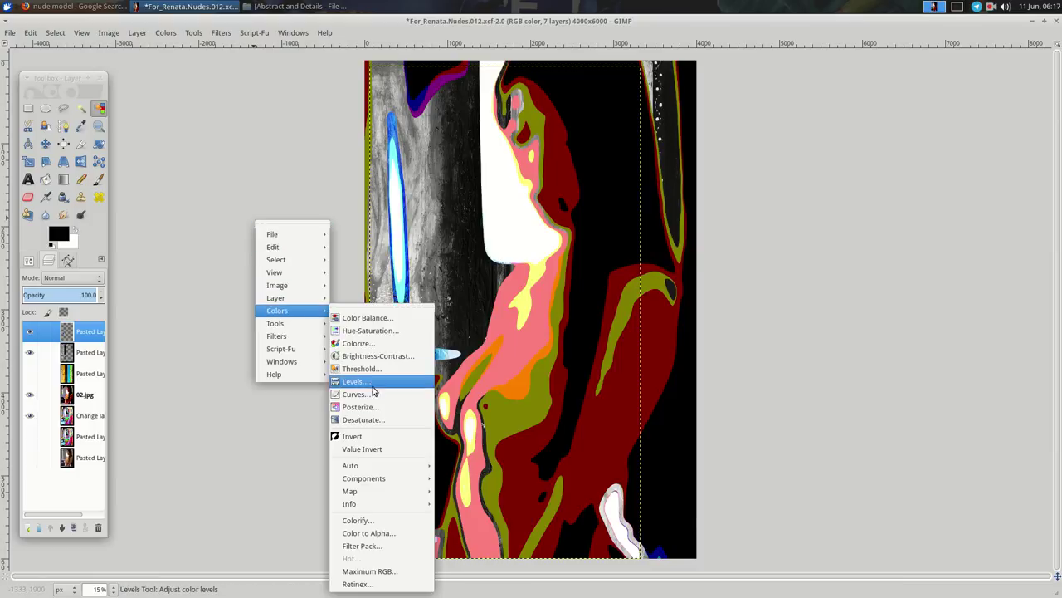
Apply Curves with the Red black point raised and the Value midpoint pulled down.
left_click(358, 394)
left_click(123, 80)
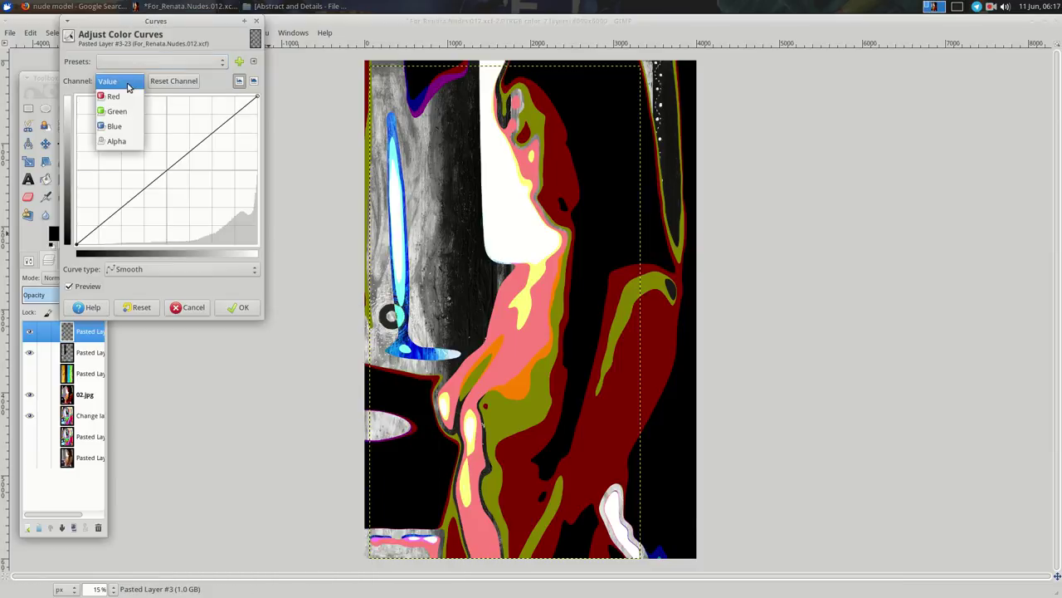
left_click(112, 94)
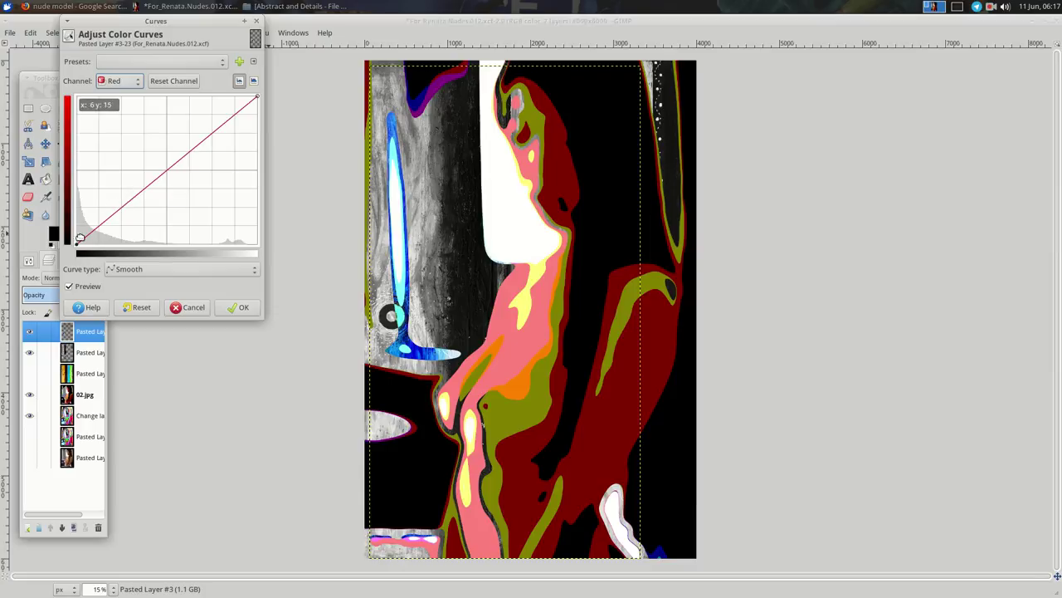
mouse_move(76, 247)
left_mouse_down()
mouse_move(71, 162)
mouse_move(64, 172)
left_mouse_up()
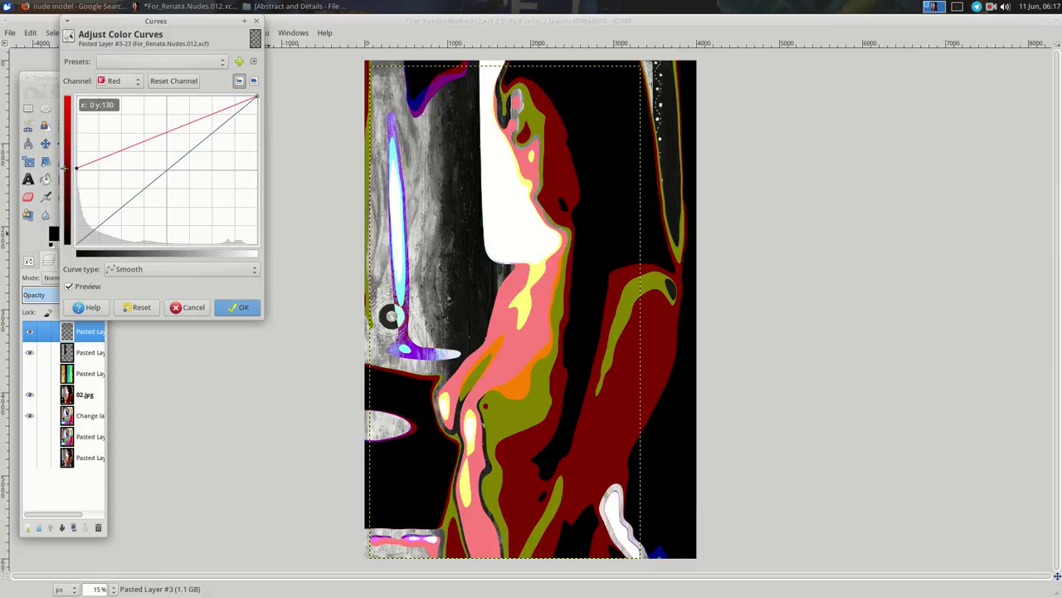
left_click(119, 83)
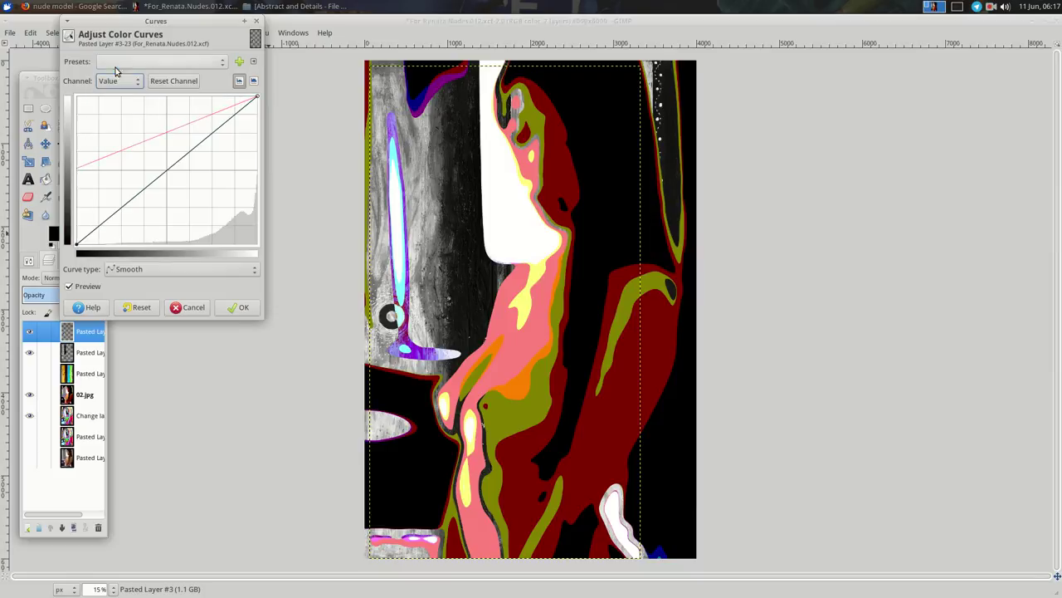
left_click_drag(172, 165, 179, 173)
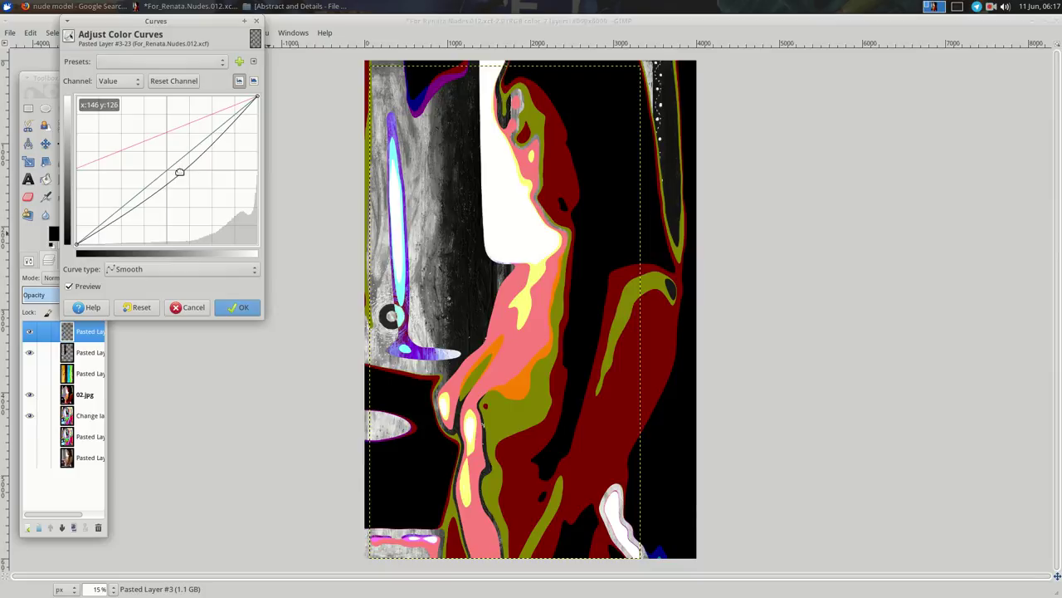
left_click(231, 310)
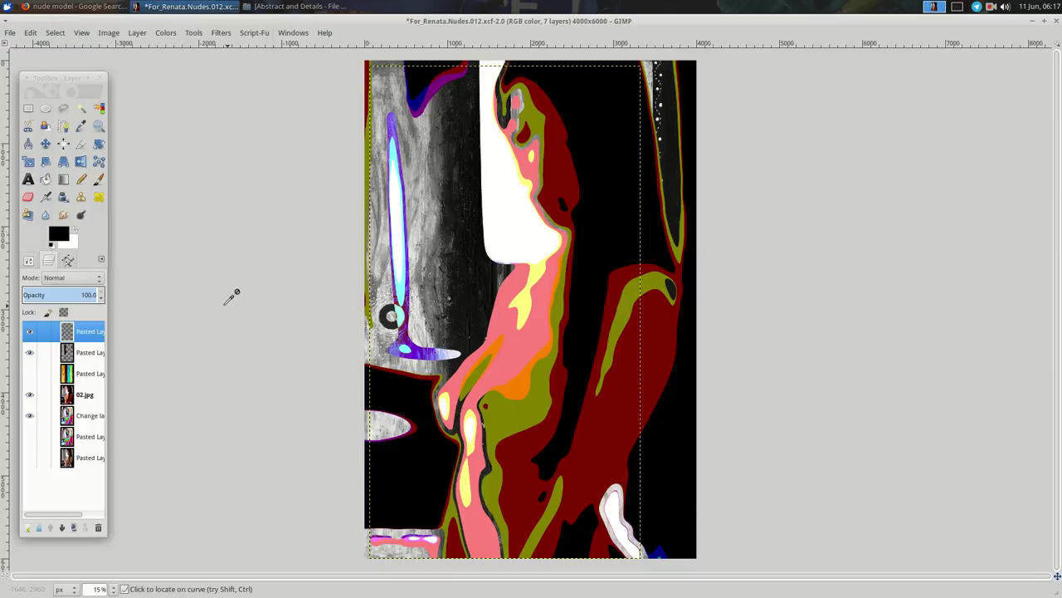
Select the cyan and white areas on 02.jpg and copy the texture inside them to a new layer.
left_click(89, 416)
left_click(103, 395)
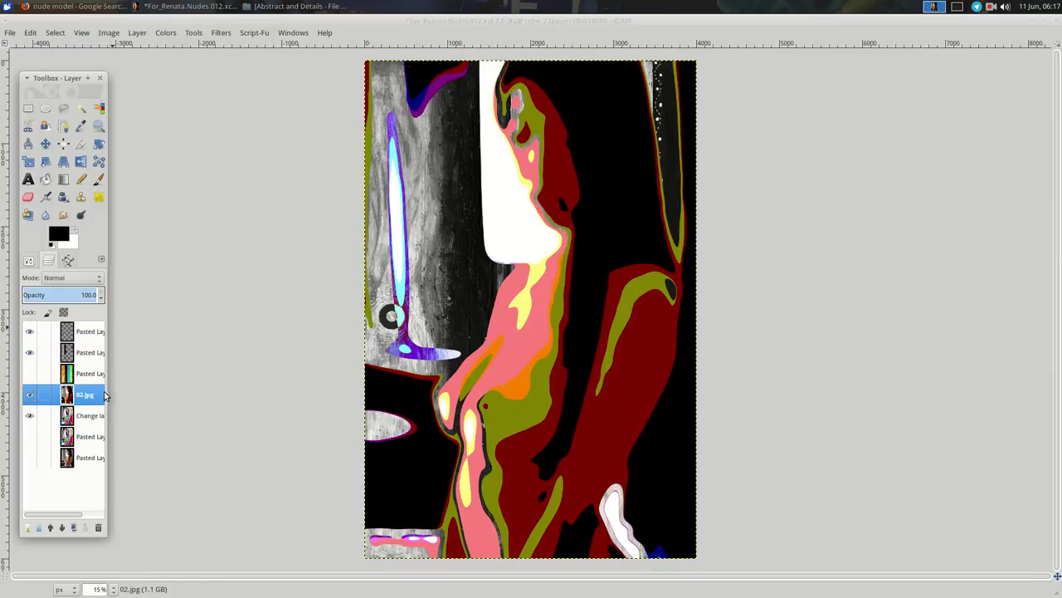
left_click(98, 108)
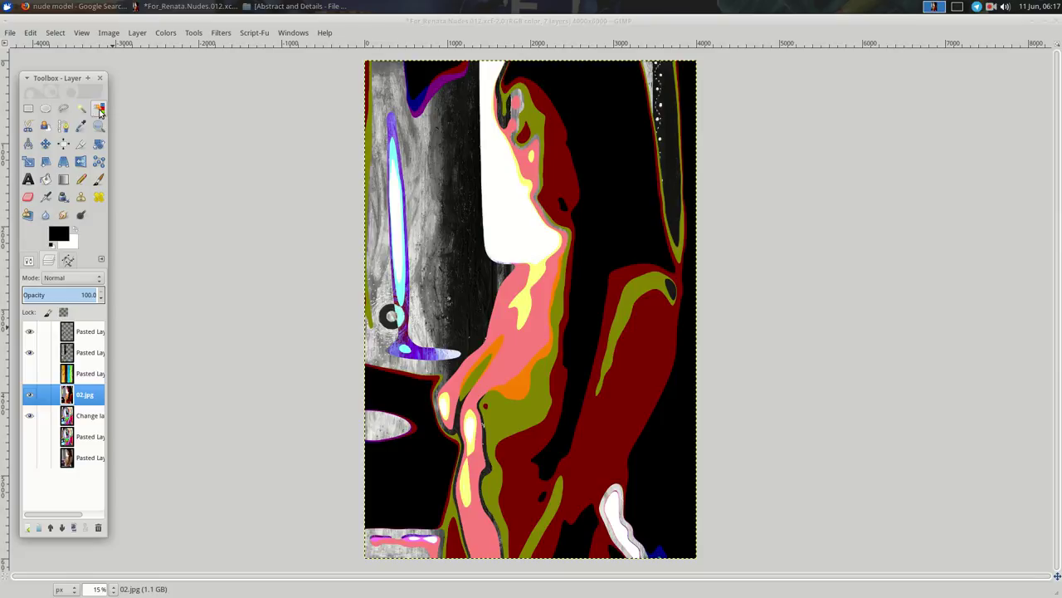
left_click(401, 293)
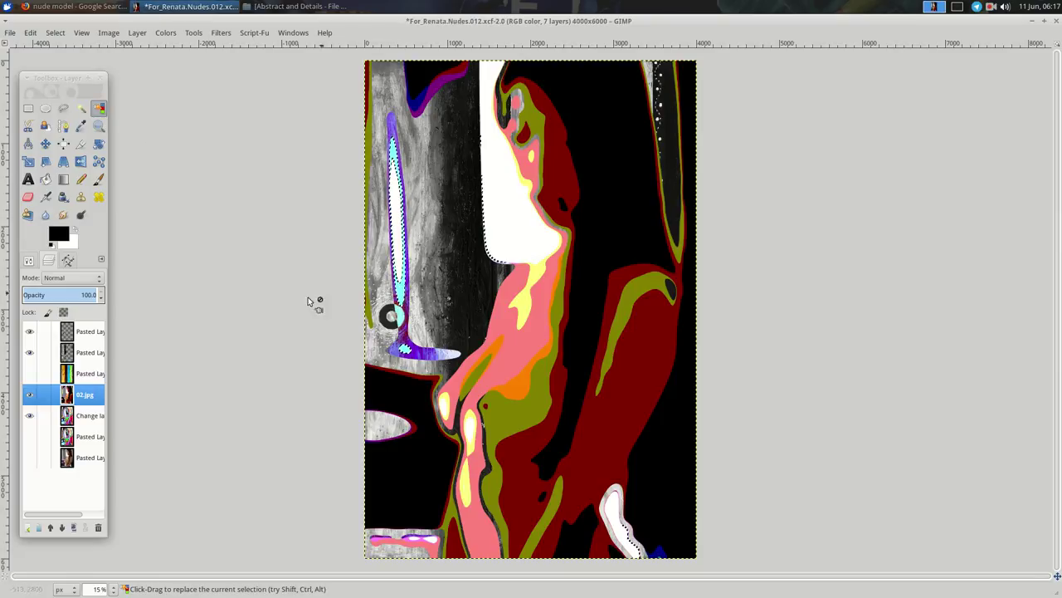
left_click(86, 373)
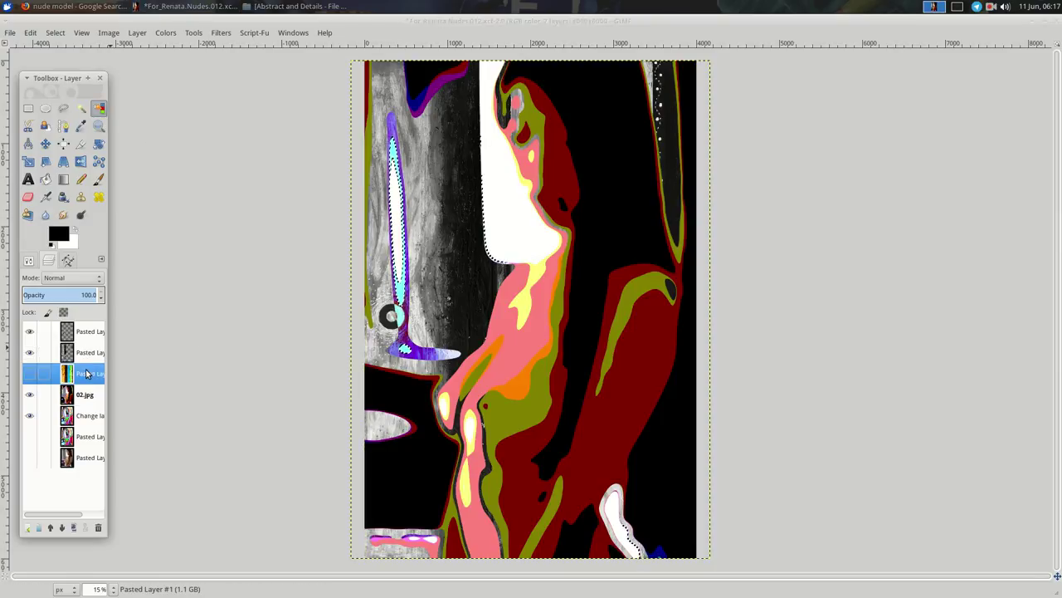
key("ctrl+c")
key("ctrl+v")
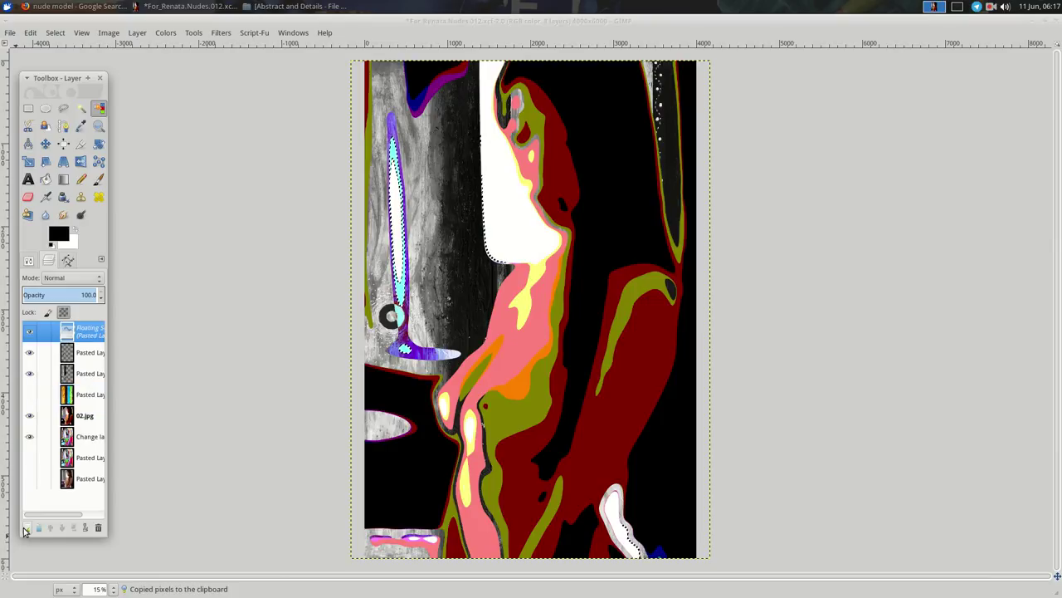
left_click(28, 528)
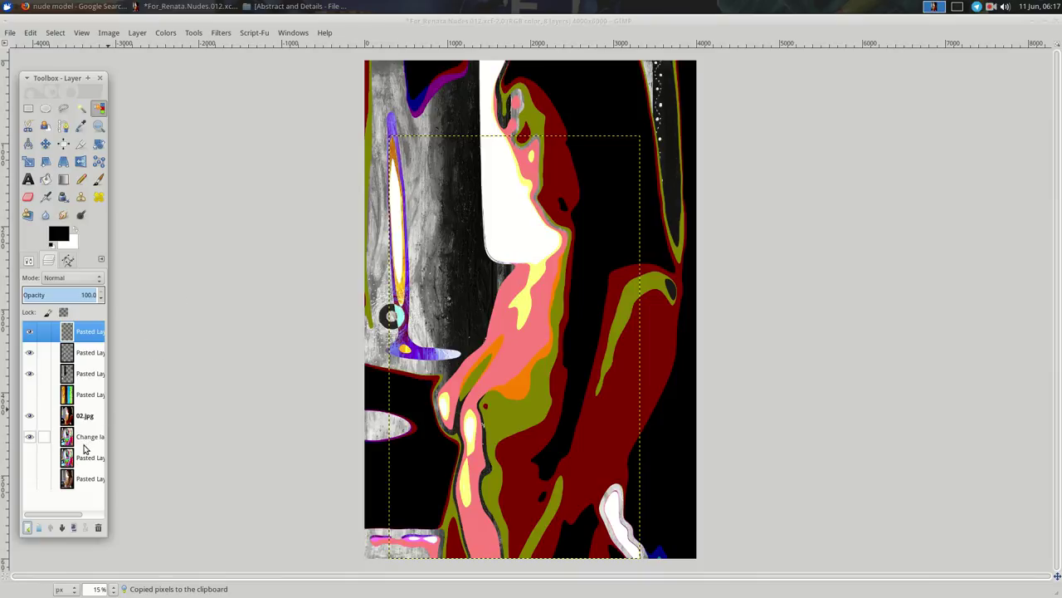
Reselect 02.jpg with the composite saved as For_Renata.Nudes.012.xcf, switching between file manager and GIMP.
double_click(92, 416)
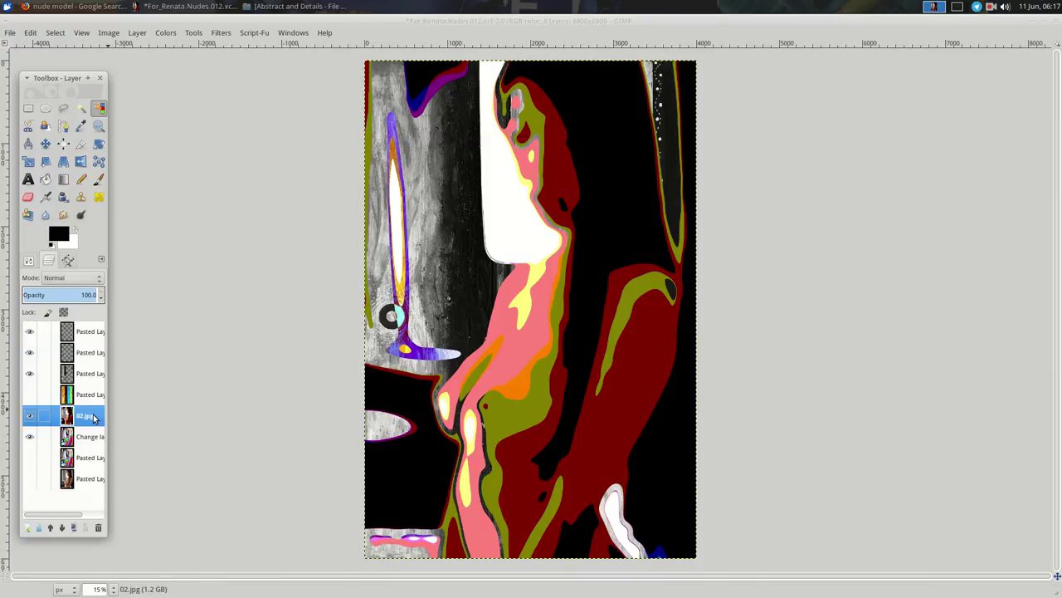
left_click(291, 7)
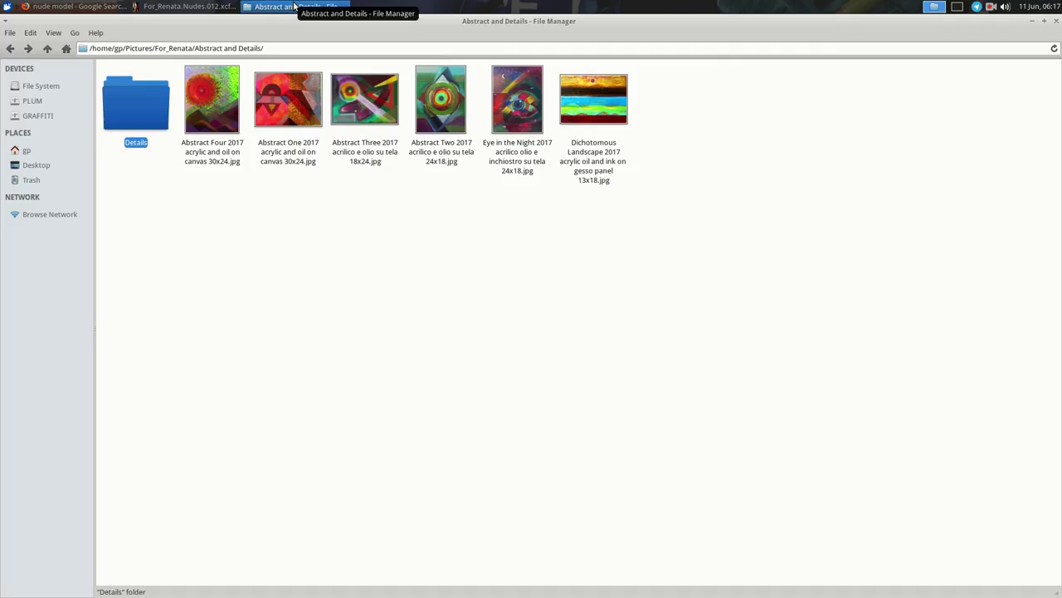
left_click(221, 6)
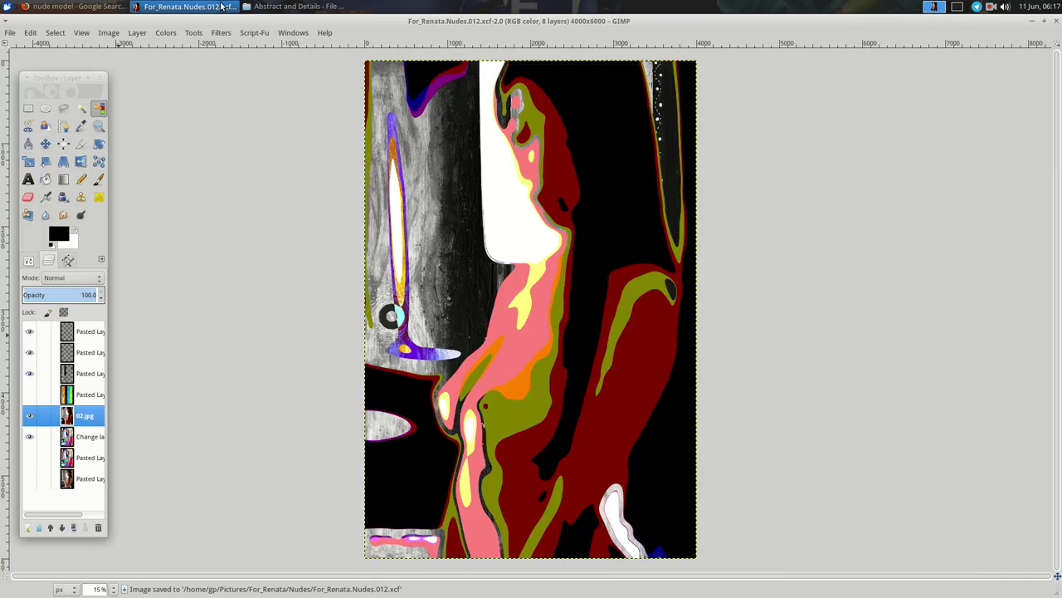
left_click(277, 7)
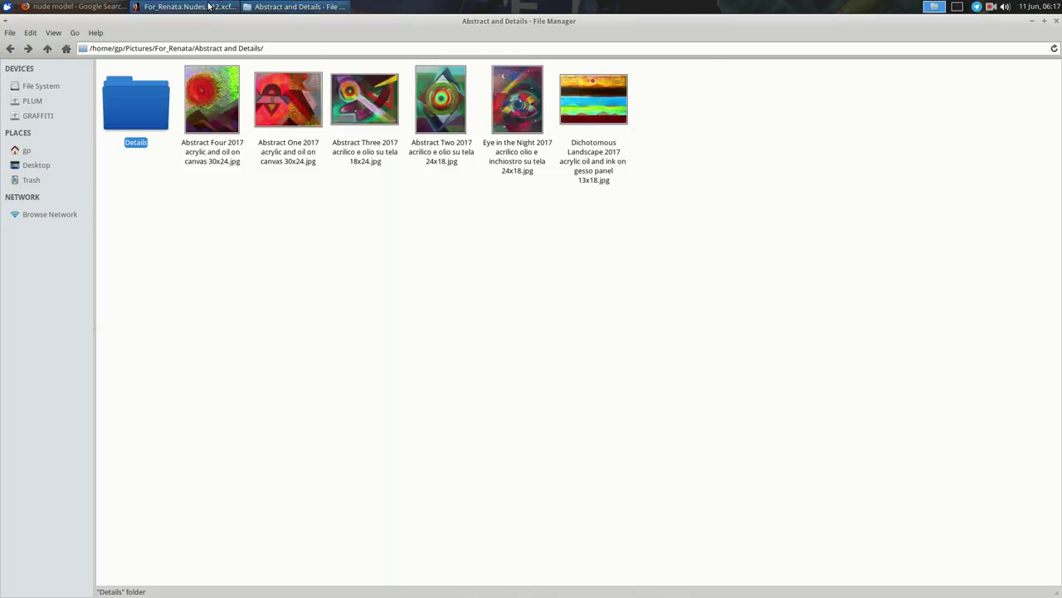
left_click(277, 6)
Open the Abstract Two painting from the Abstract and Details folder.
right_click(258, 218)
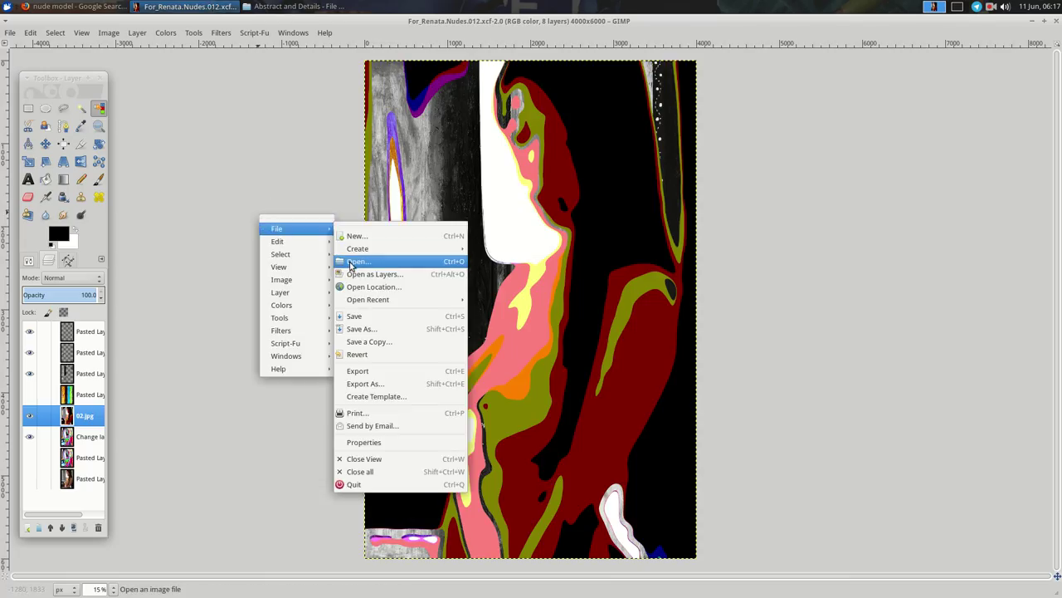
left_click(349, 261)
left_click(288, 142)
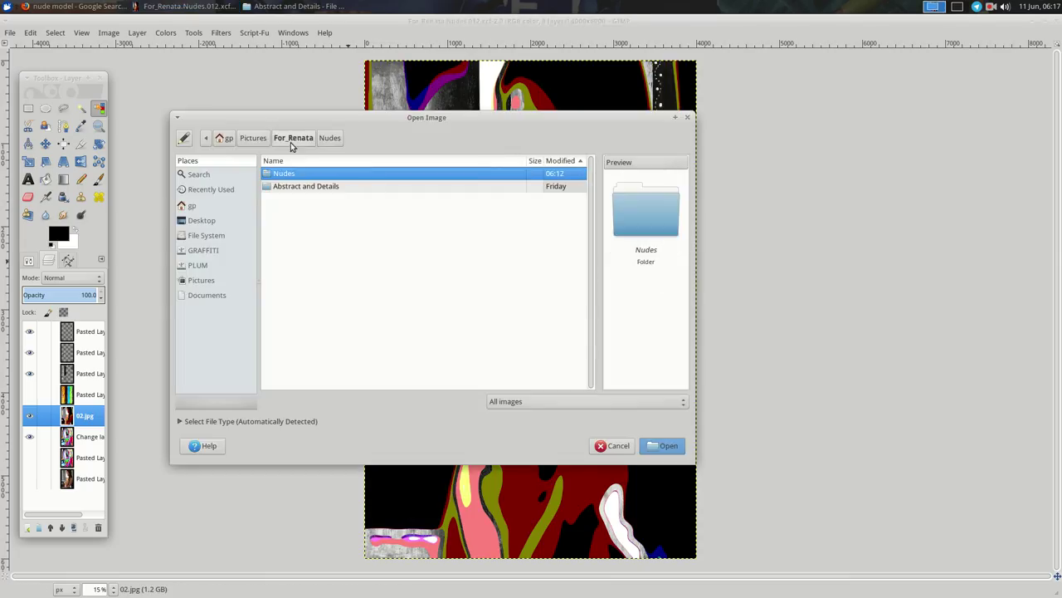
double_click(302, 186)
key("Down")
key("Down")
key("Down")
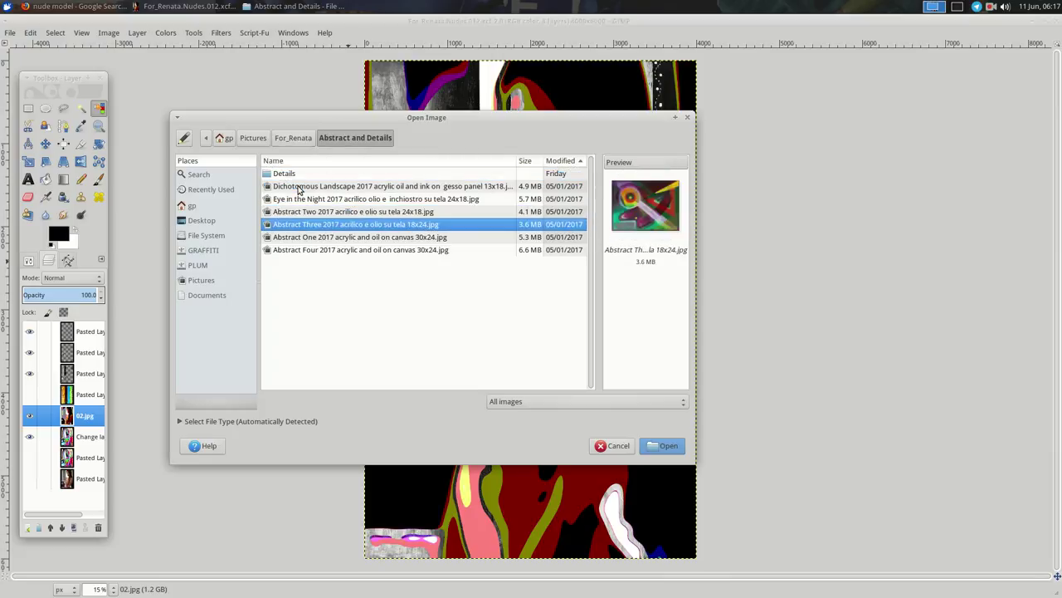
key("Up")
key("Return")
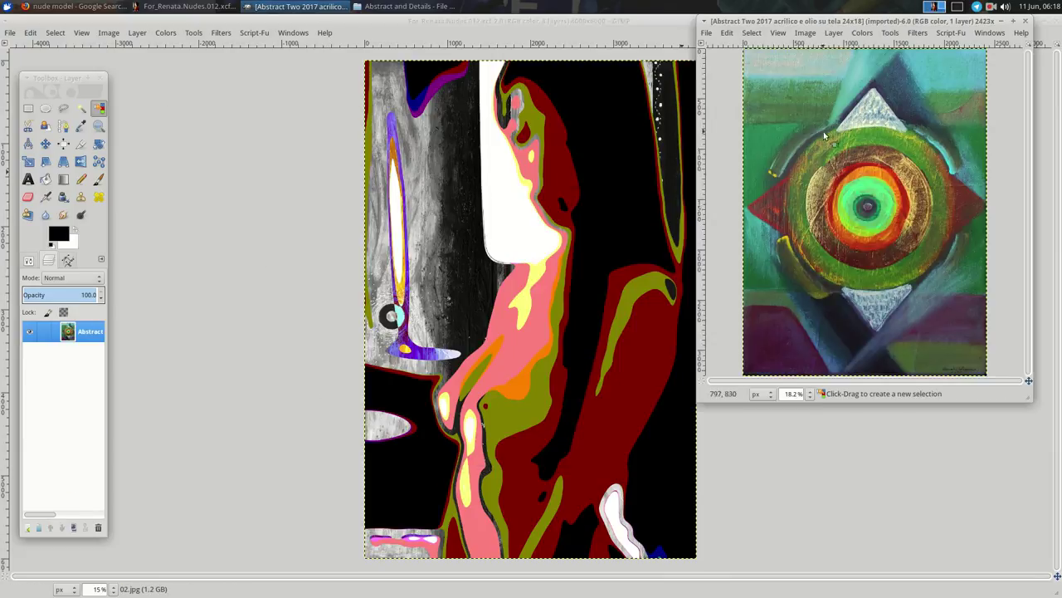
Scale Abstract Two to 4468×6000, cut it, and close it discarding changes.
right_click(840, 131)
mouse_move(862, 193)
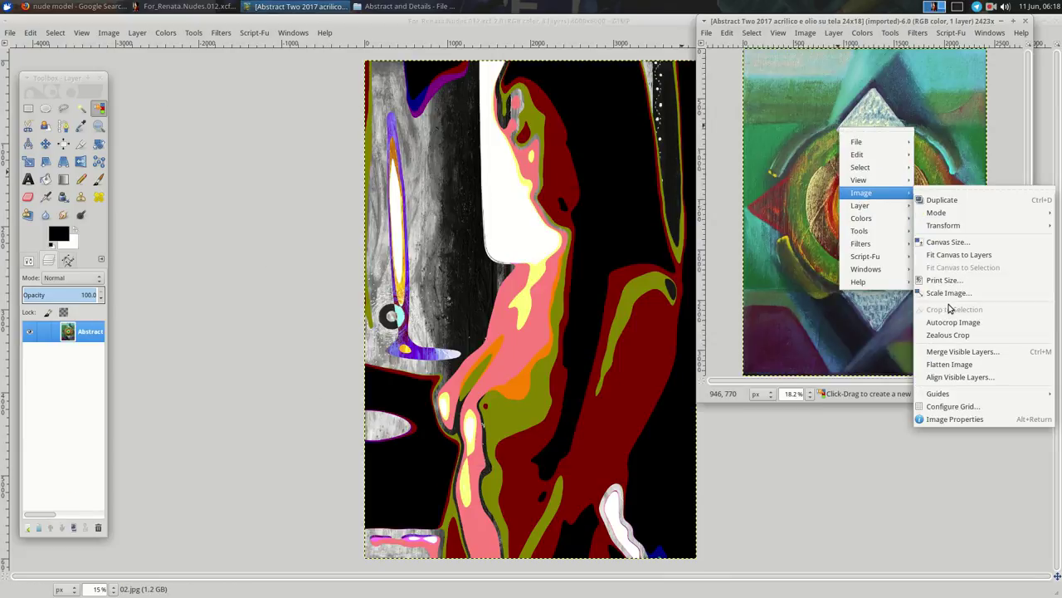
left_click(955, 293)
key("Tab")
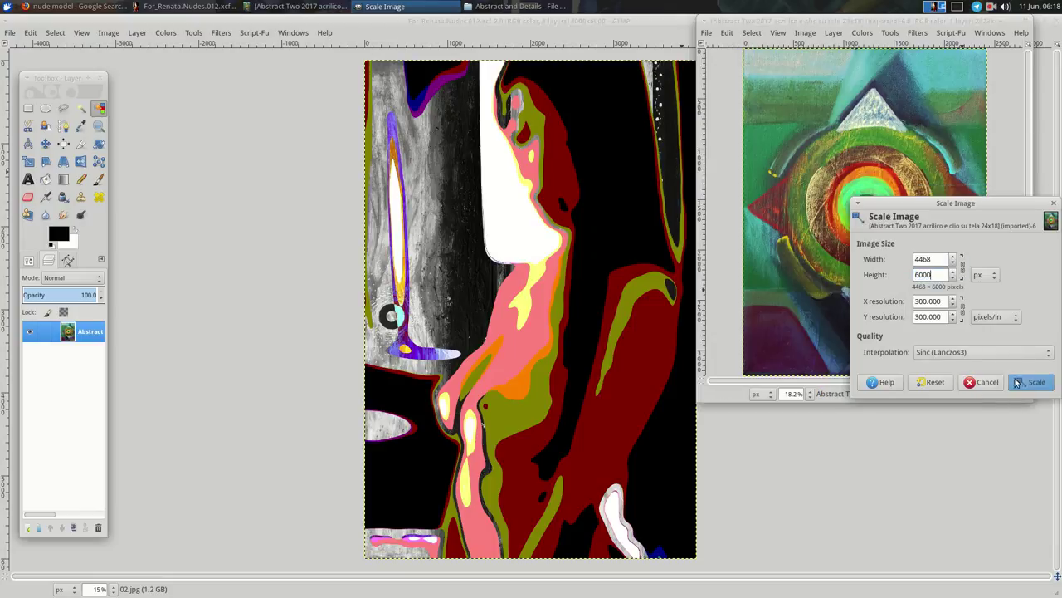
left_click(1018, 381)
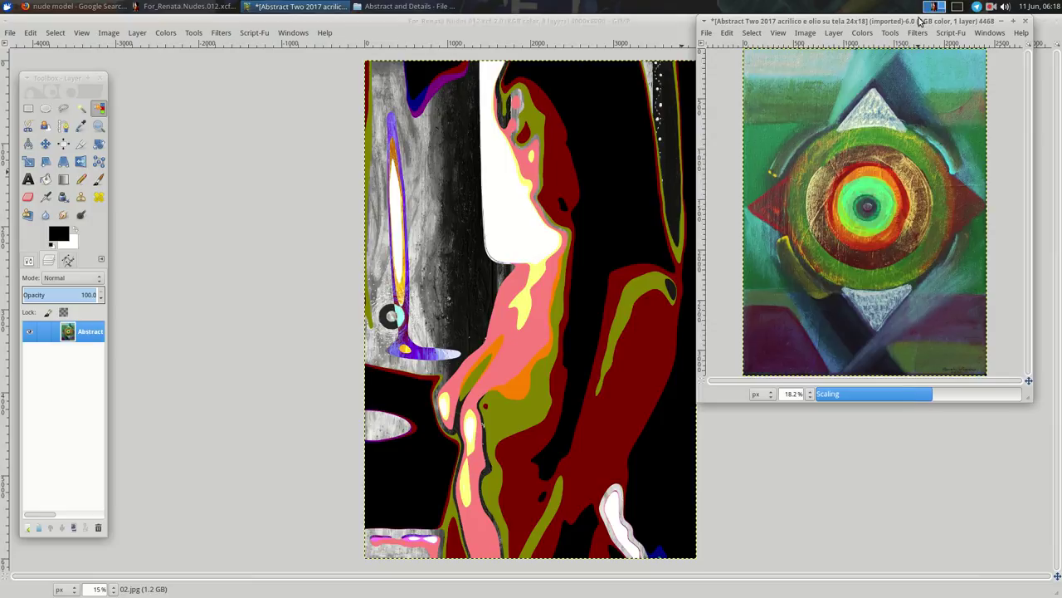
left_click_drag(920, 19, 869, 117)
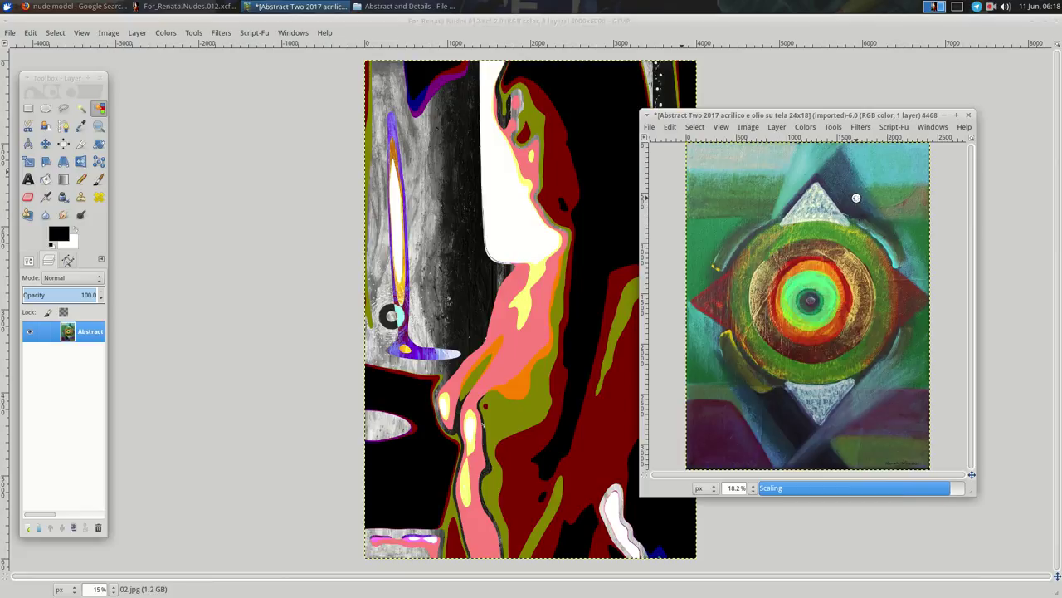
key("ctrl+x")
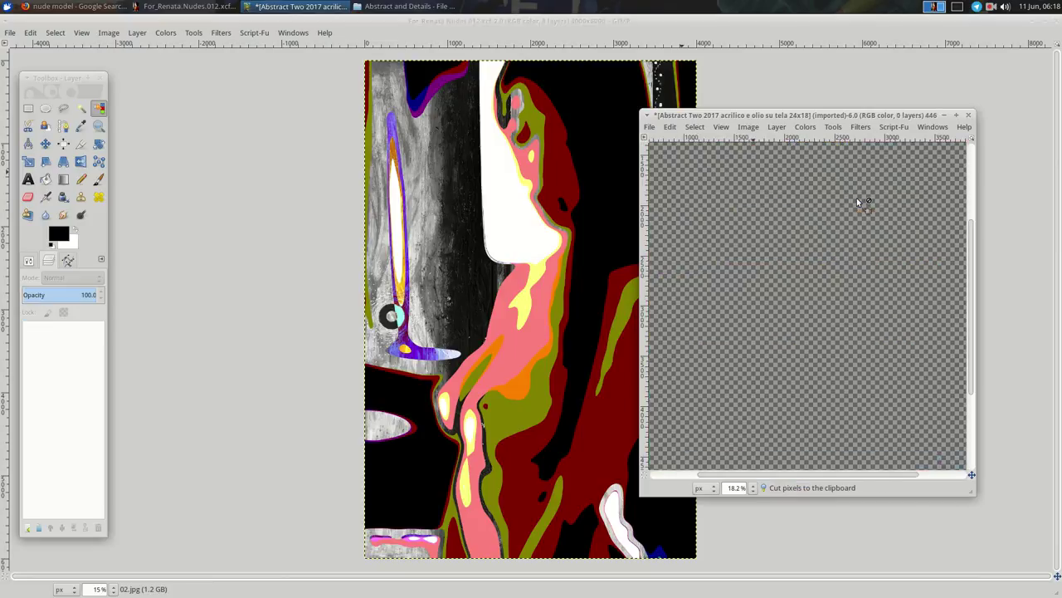
left_click(967, 115)
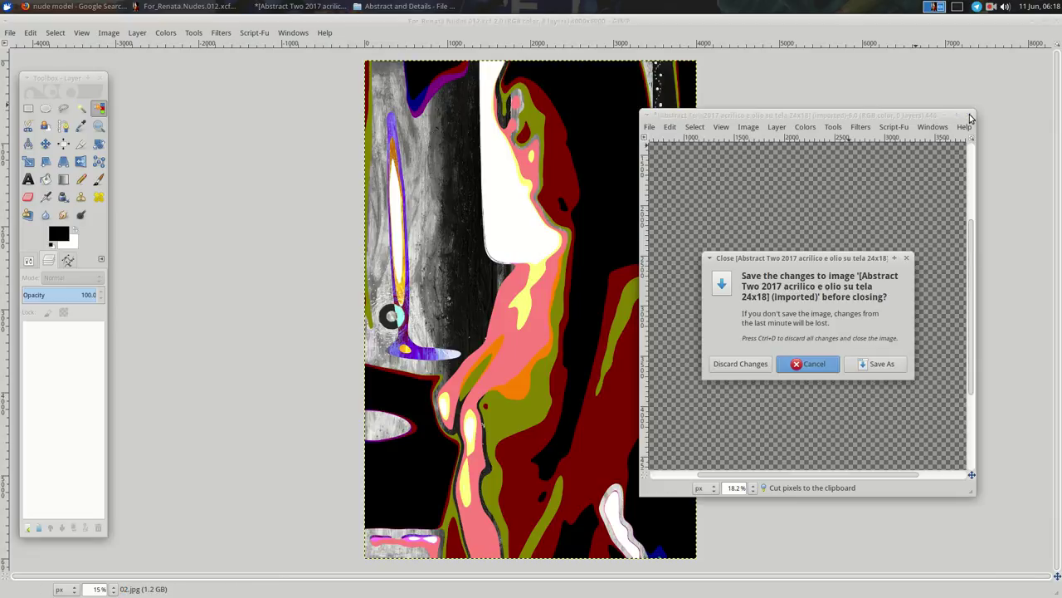
left_click(747, 364)
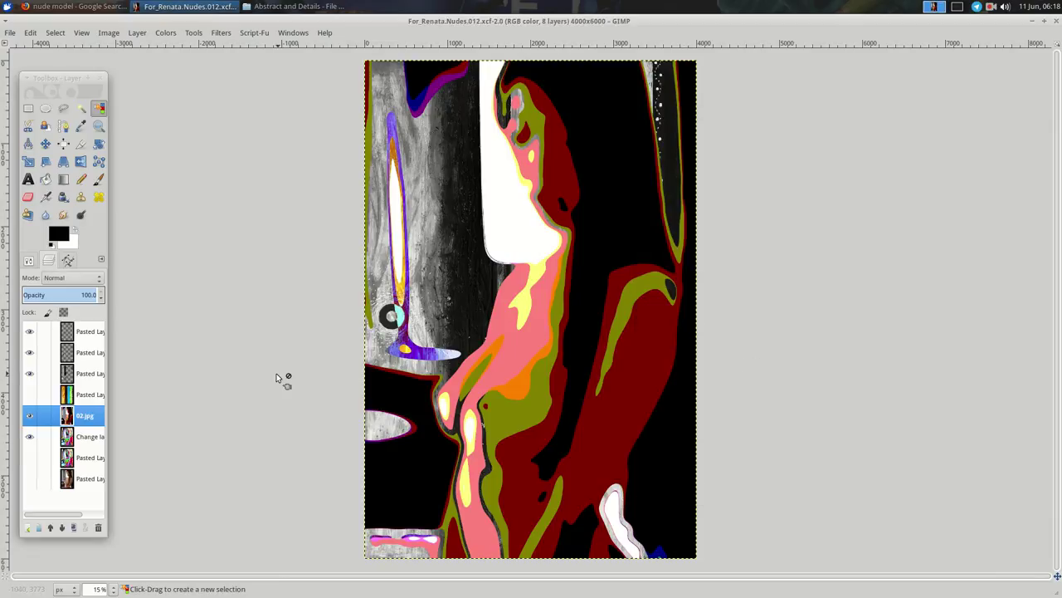
Paste Abstract Two into the composite as a new hidden layer.
key("ctrl+v")
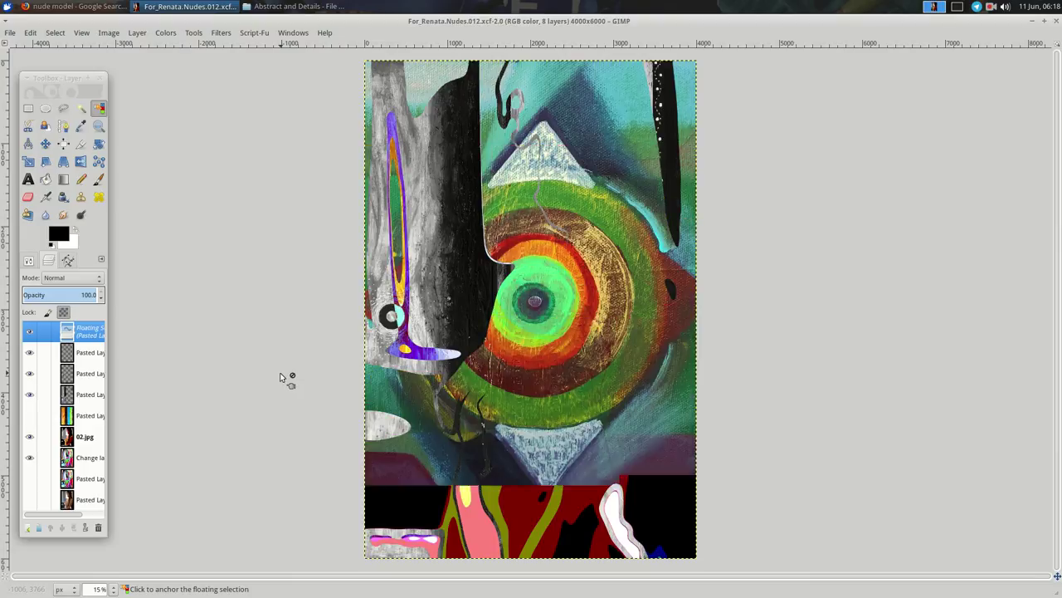
left_click(28, 528)
left_click(29, 331)
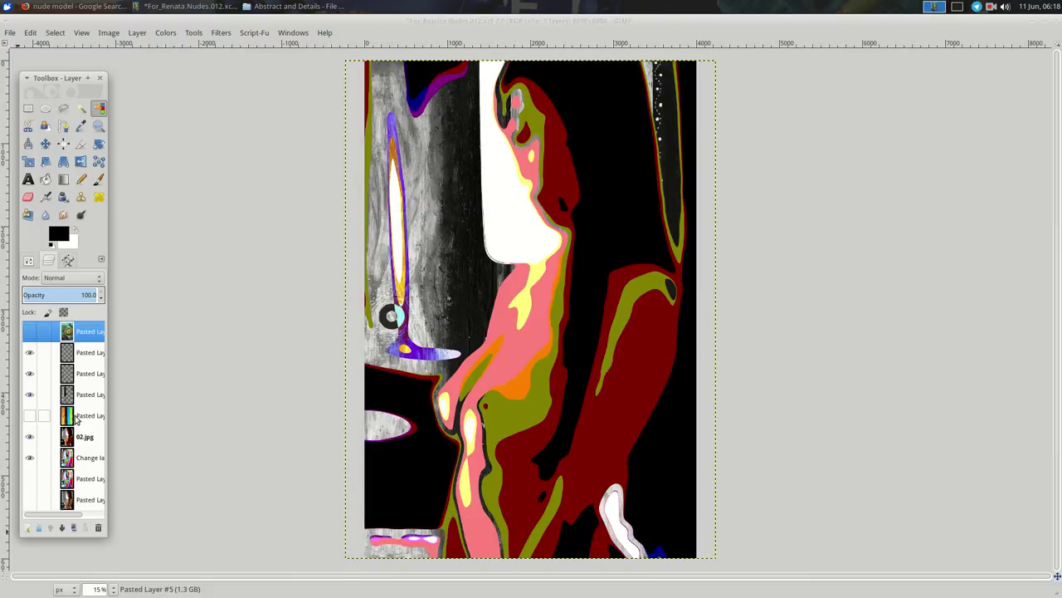
Select the figure's pink areas, paste the painting texture into them as a new layer, and invert it.
left_click(83, 438)
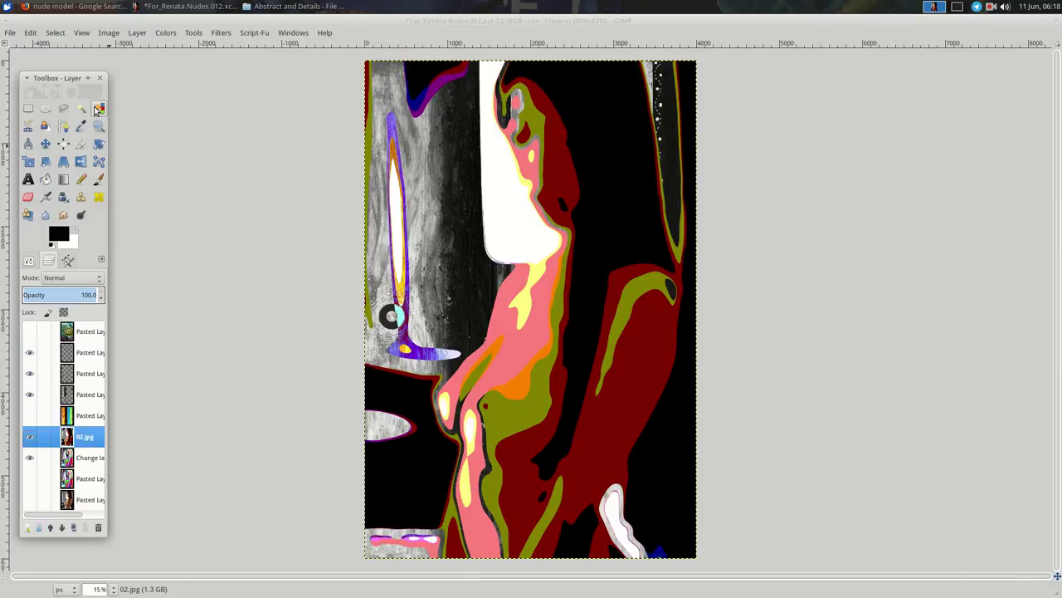
left_click(97, 110)
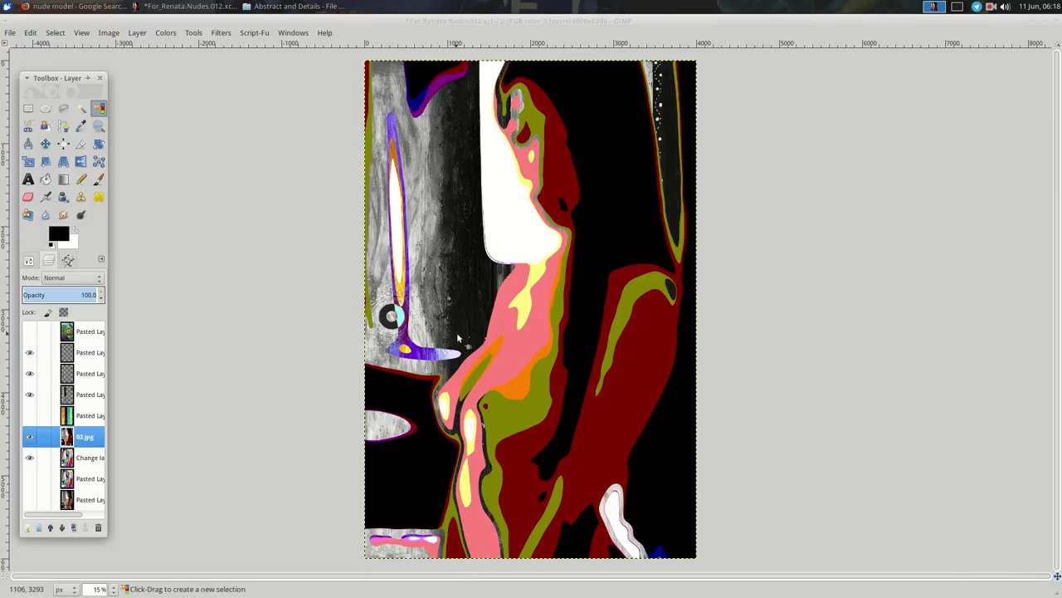
left_click(517, 347)
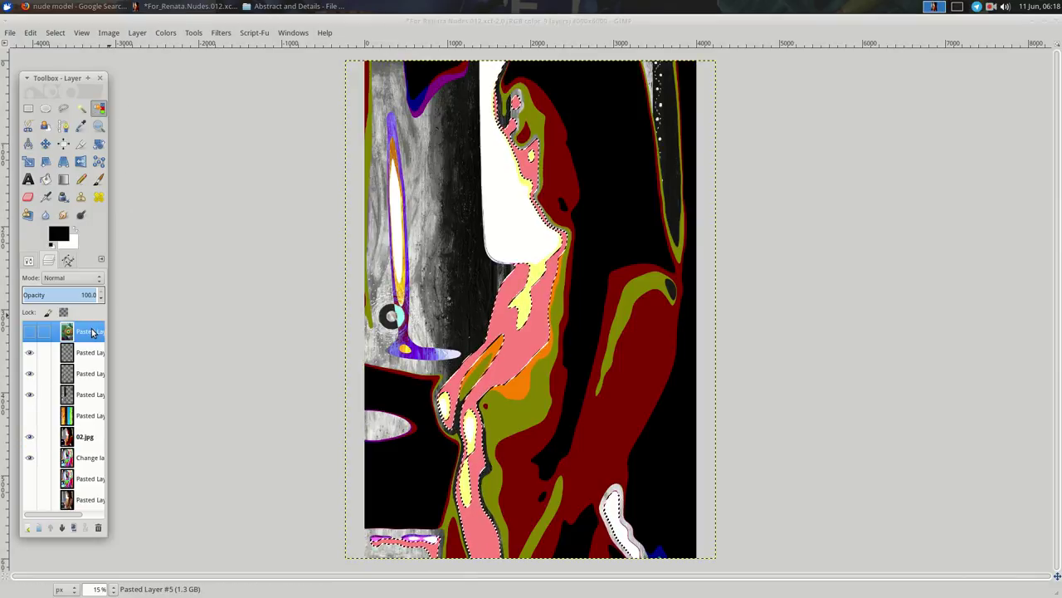
key("ctrl+v")
key("ctrl+h")
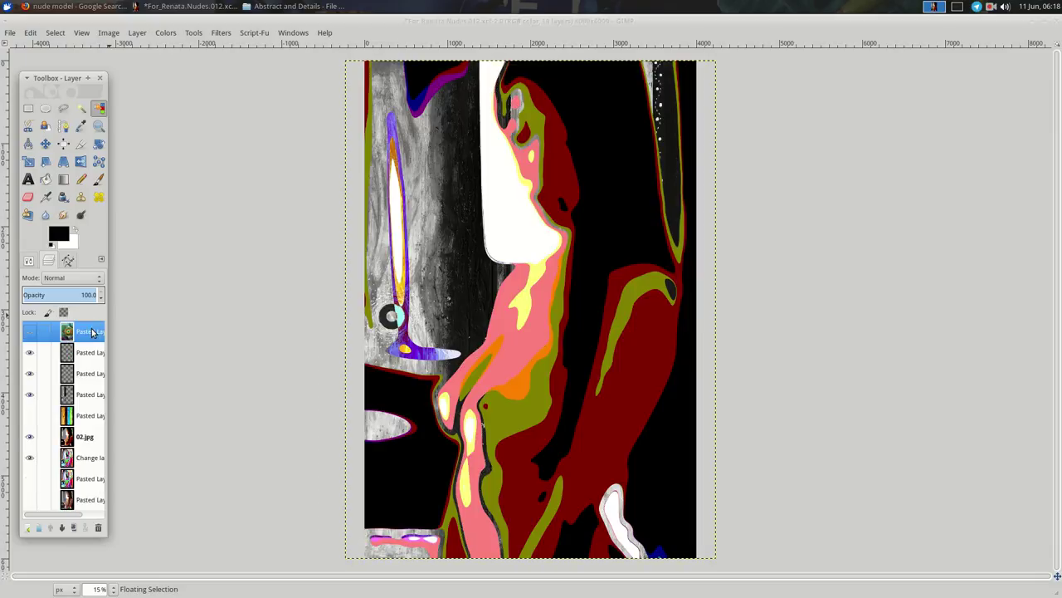
key("ctrl+c")
key("ctrl+v")
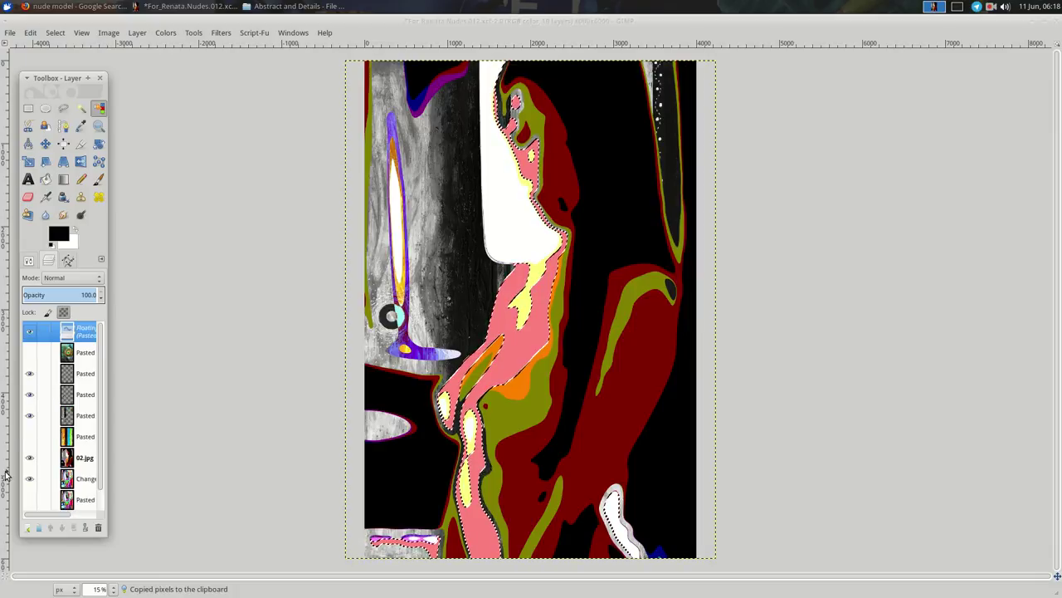
left_click(29, 529)
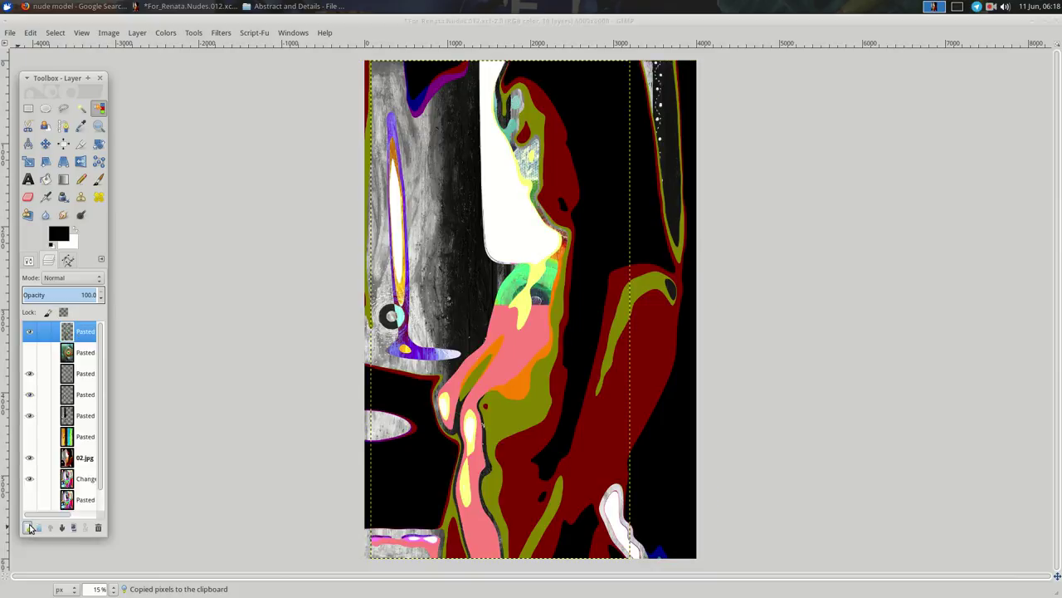
right_click(271, 146)
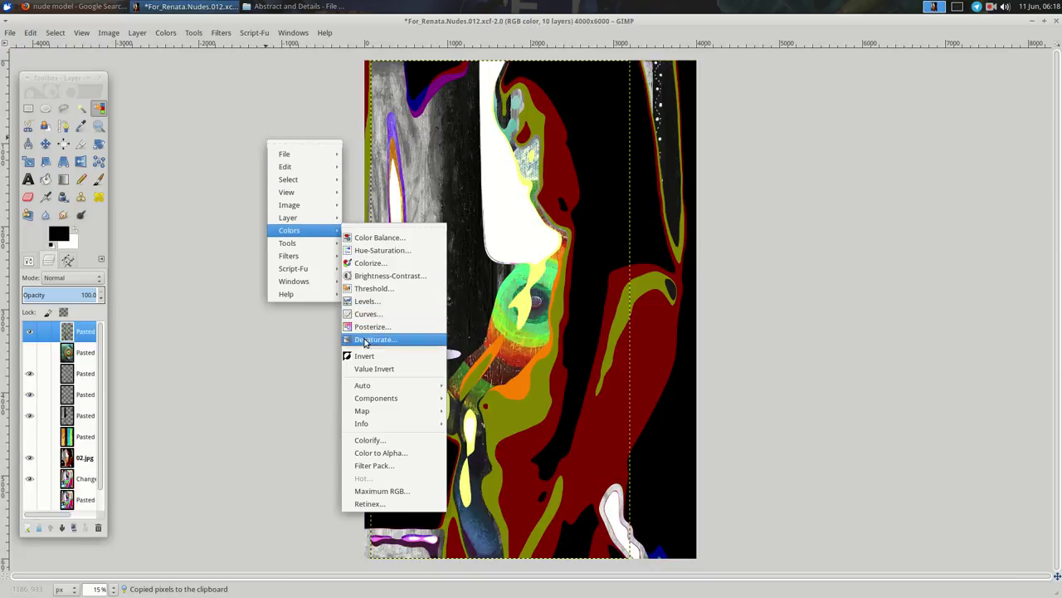
left_click(366, 357)
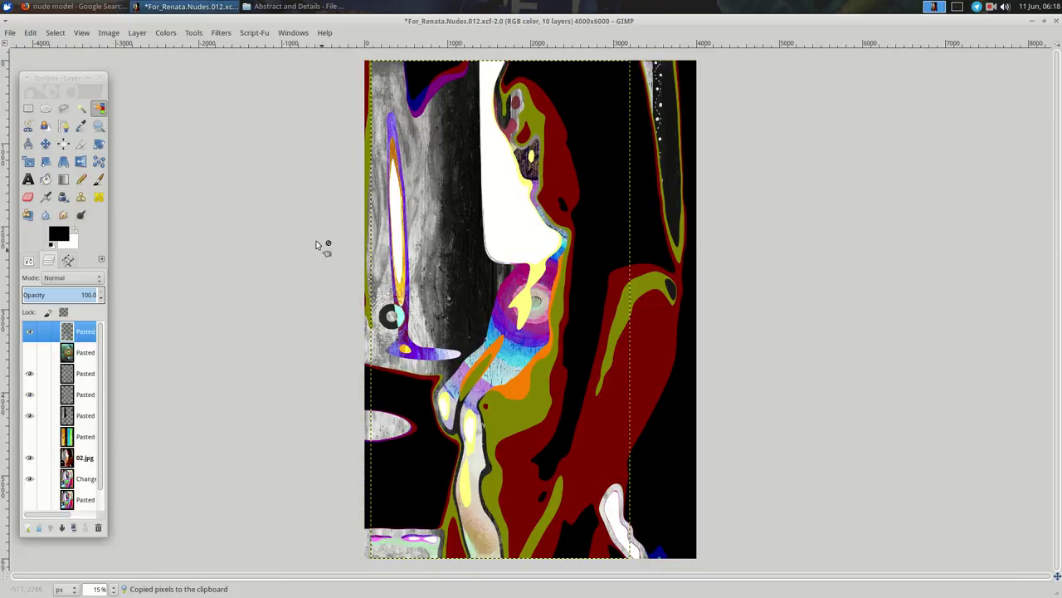
Select the dark red regions, copy the second texture into them as a new layer, and invert it.
left_click(83, 465)
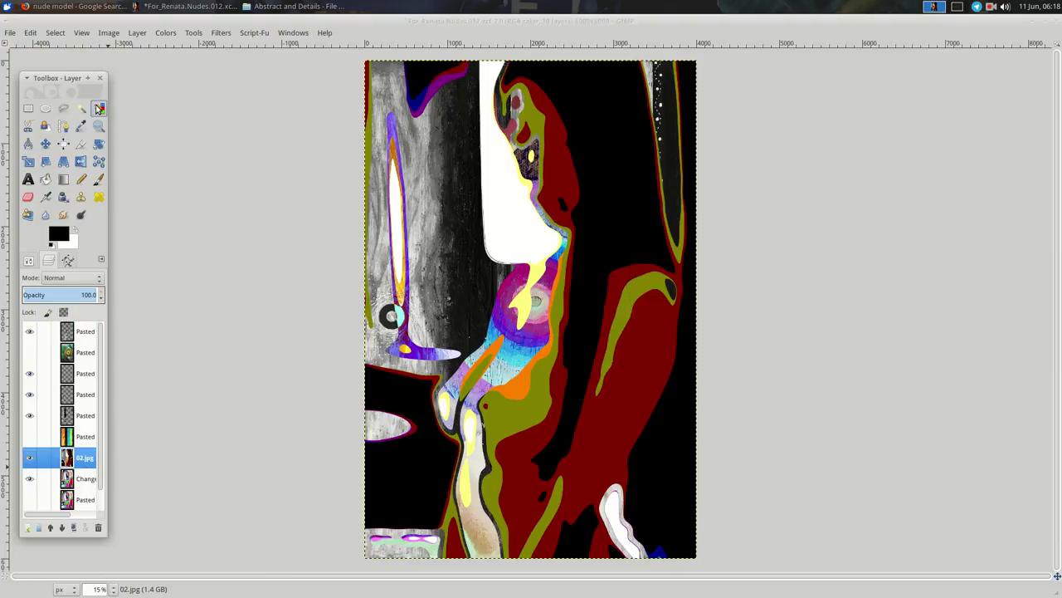
left_click(597, 455)
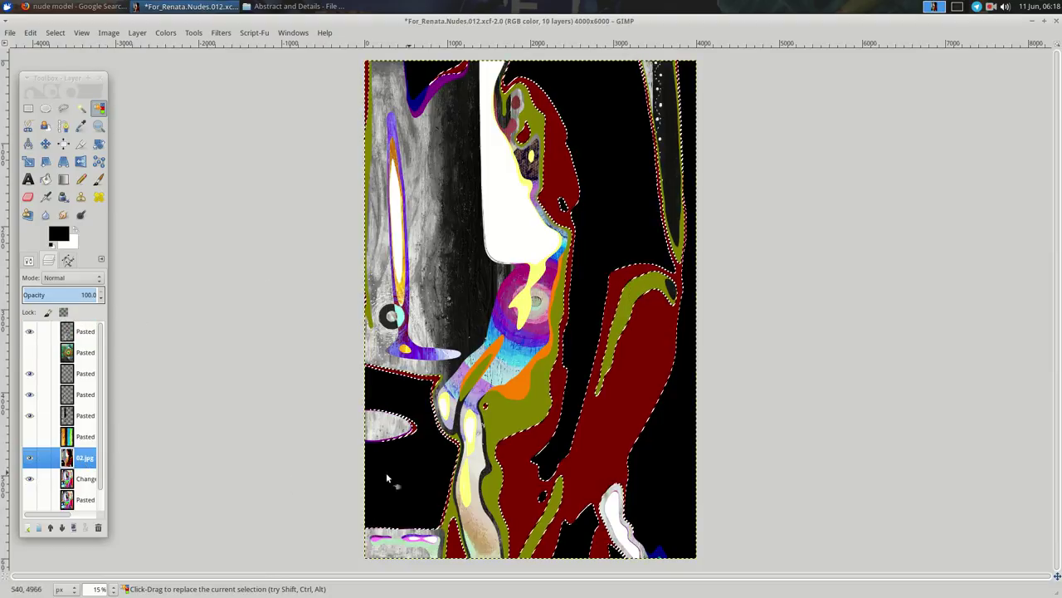
left_click(78, 353)
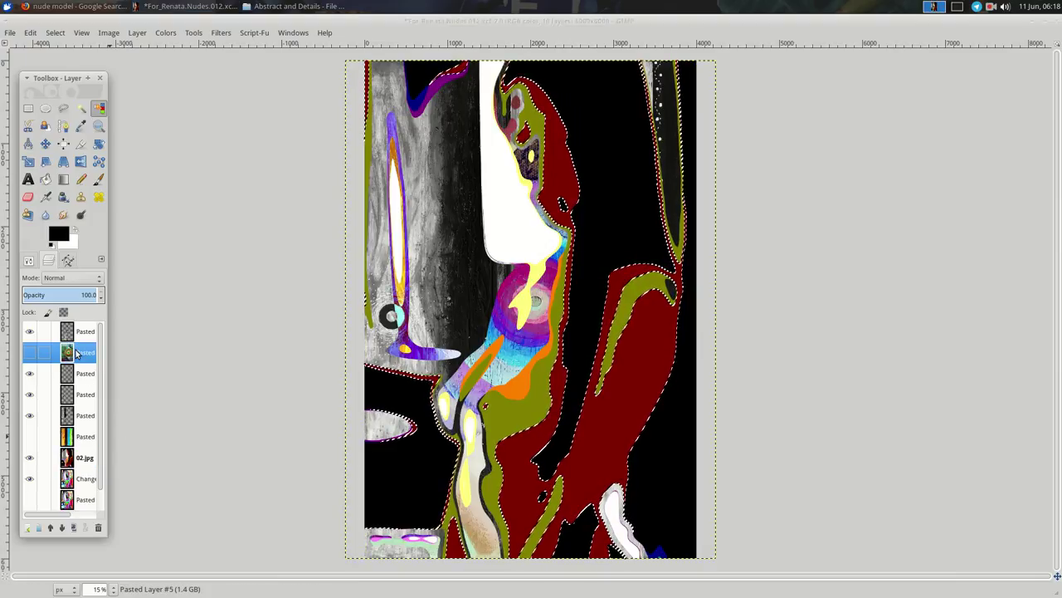
key("ctrl+c")
key("ctrl+v")
left_click(28, 527)
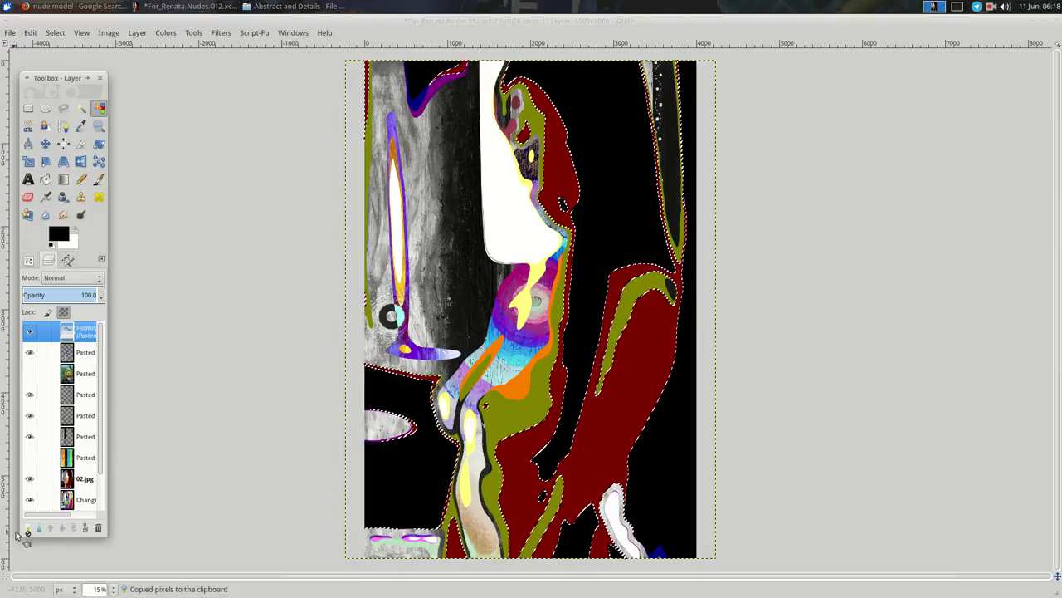
right_click(220, 214)
mouse_move(244, 290)
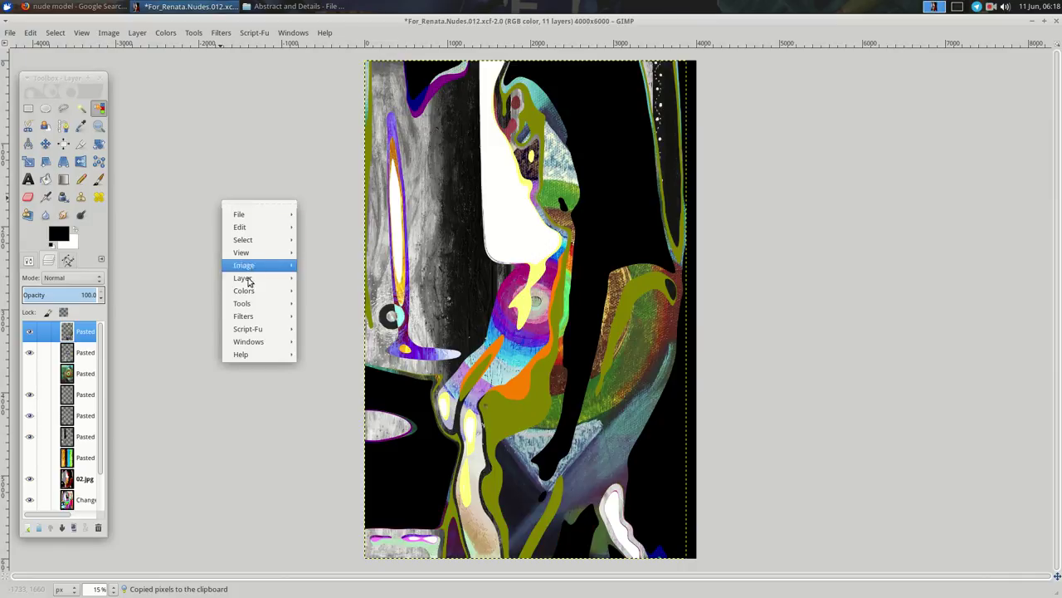
left_click(349, 416)
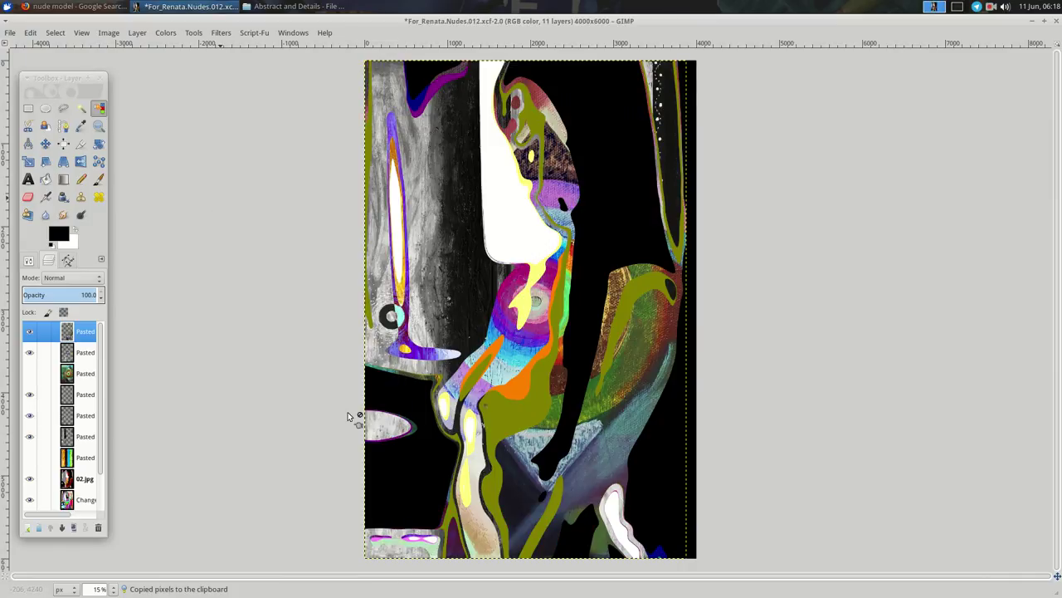
right_click(264, 190)
mouse_move(286, 266)
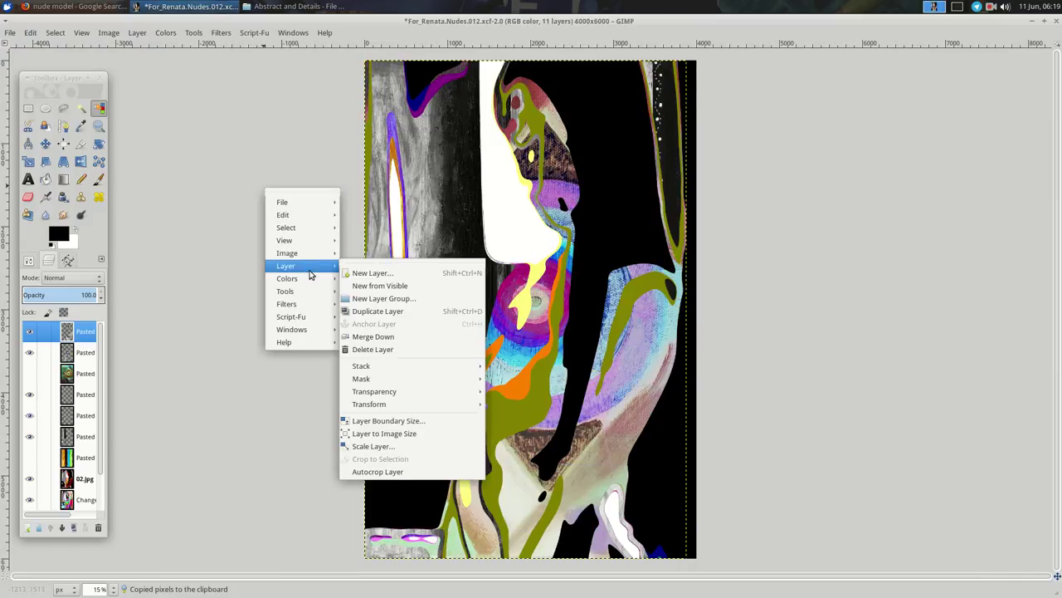
In Curves, adjust a point on the Value curve and lower the Green curve's top end.
left_click(387, 370)
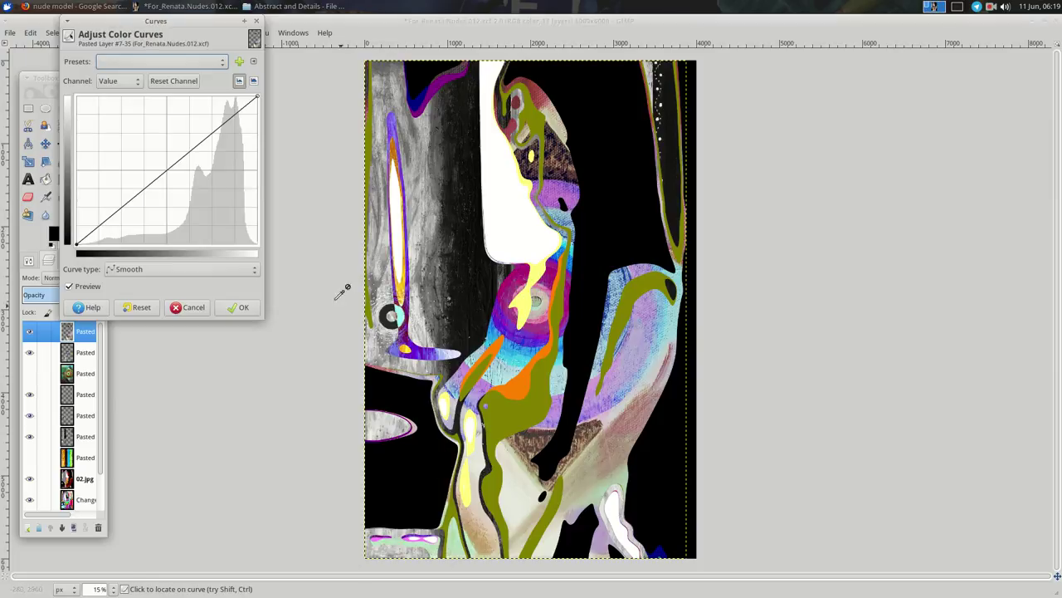
left_click(219, 221)
left_click_drag(219, 221, 207, 197)
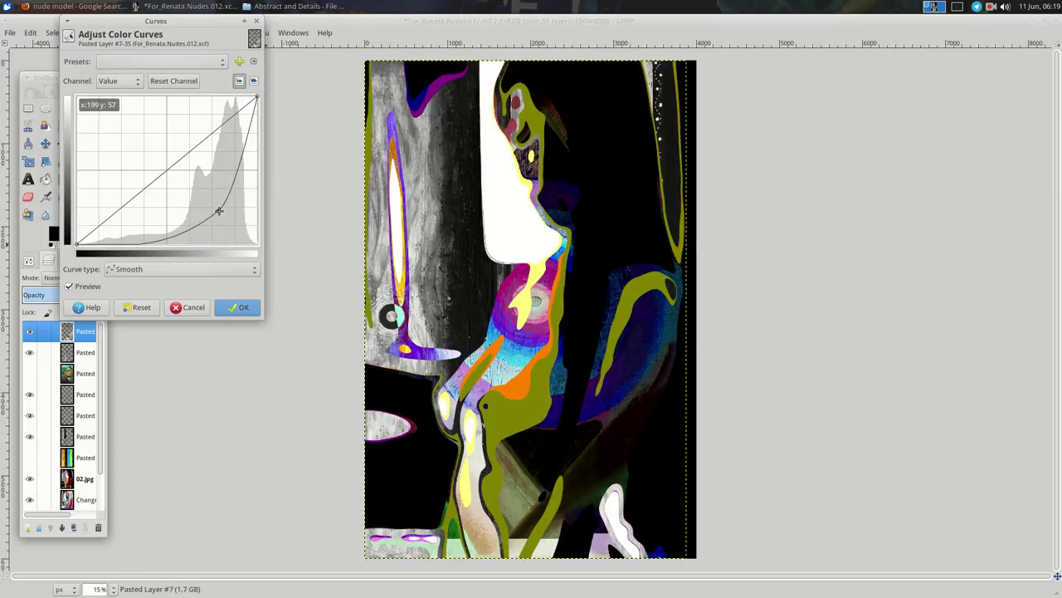
left_click(120, 80)
left_click(137, 118)
left_click(257, 97)
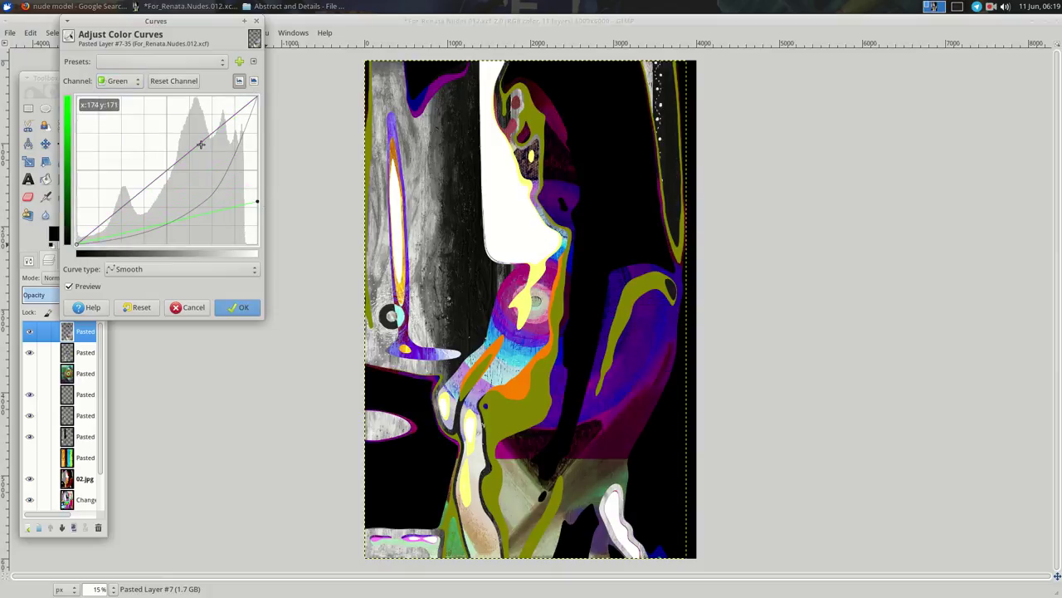
Pull the Blue curve's top end down and apply the Curves adjustment.
left_click(128, 82)
left_click(122, 109)
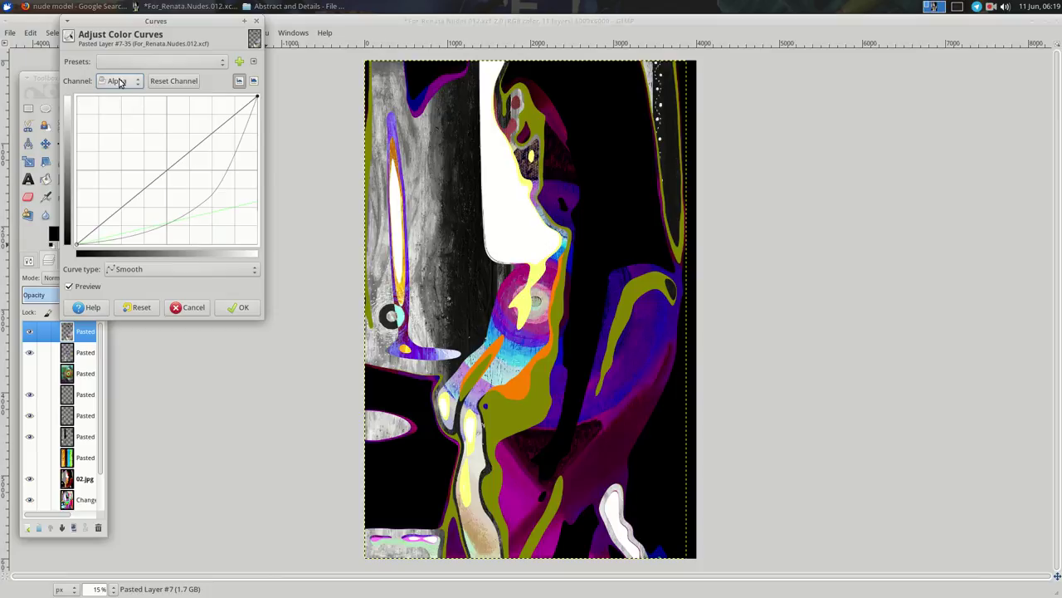
left_click(124, 83)
left_click(129, 65)
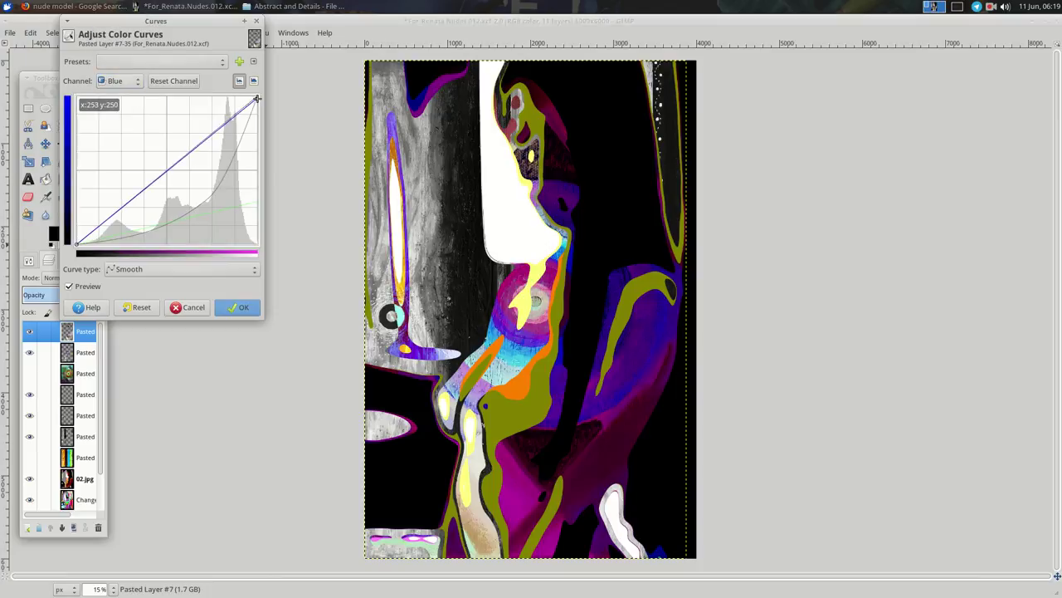
mouse_move(256, 97)
left_mouse_down()
mouse_move(282, 189)
mouse_move(295, 177)
left_mouse_up()
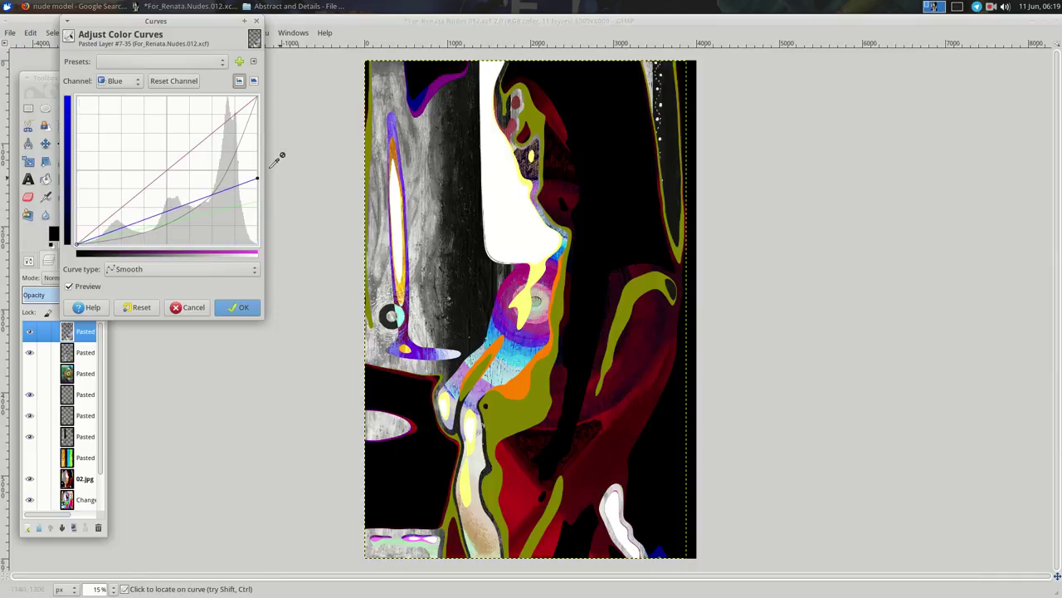
left_click(123, 81)
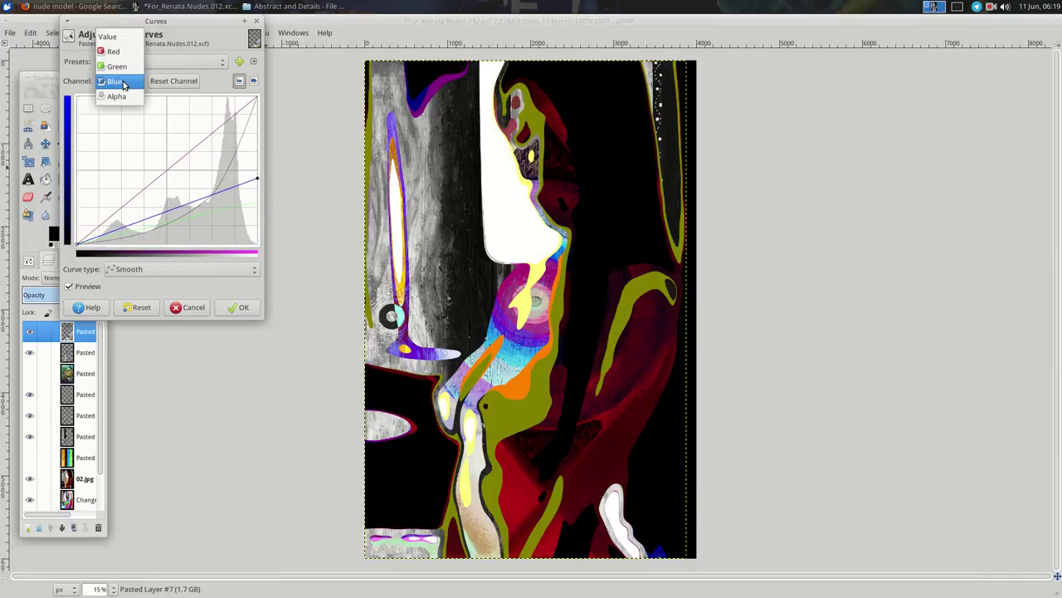
left_click(122, 37)
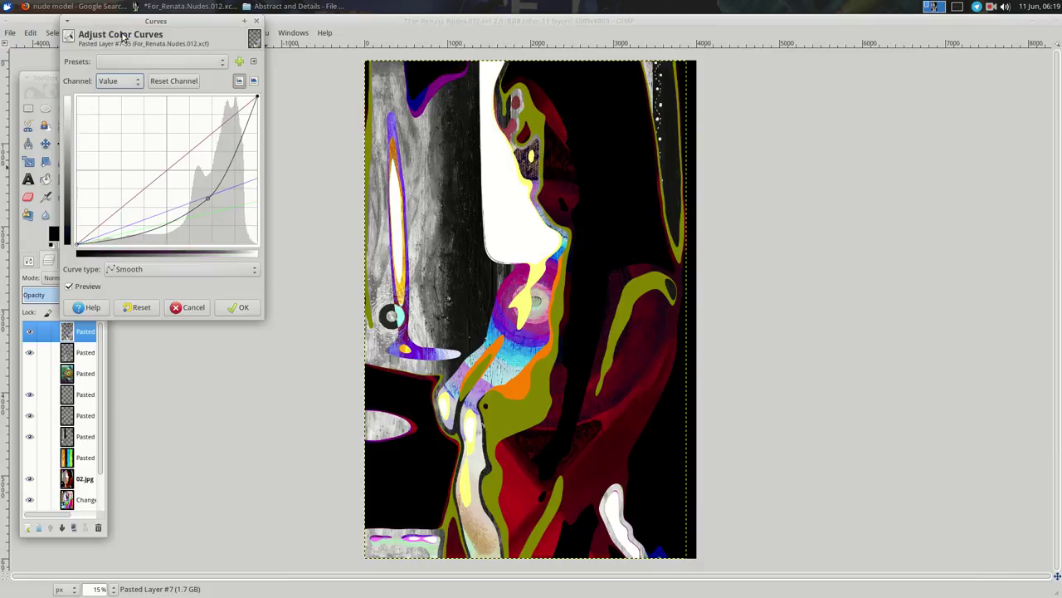
left_click(241, 308)
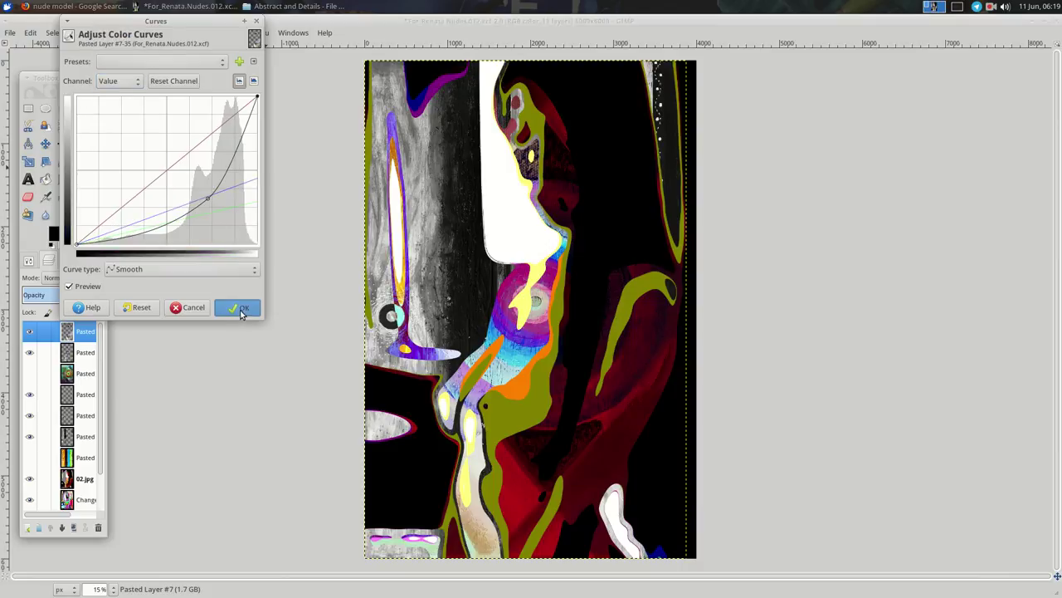
Toggle the adjusted texture layer's visibility to compare, then make 02.jpg active.
left_click(29, 333)
left_click(29, 333)
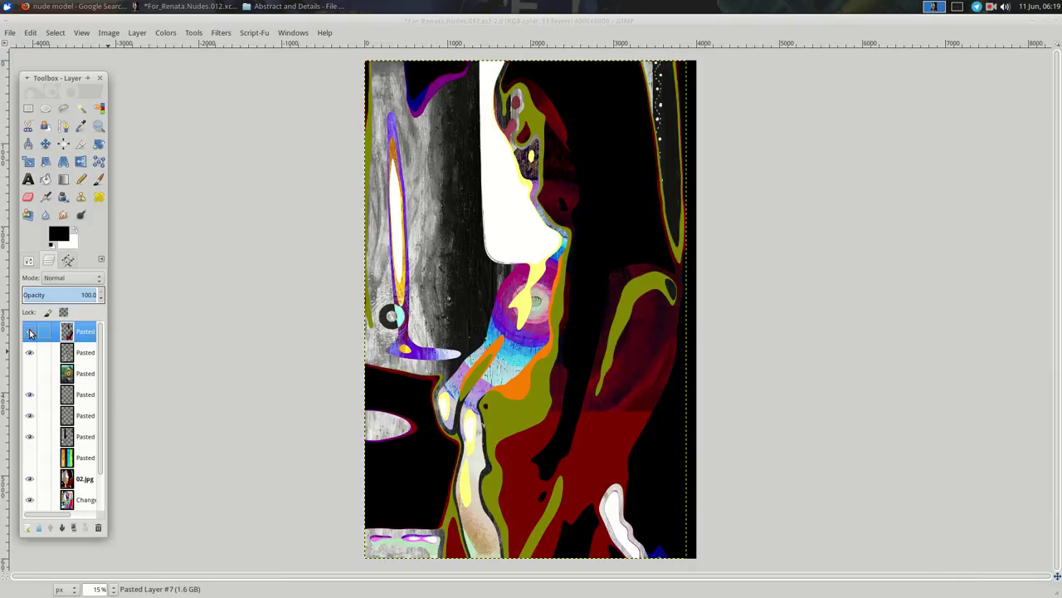
left_click(29, 333)
left_click(29, 332)
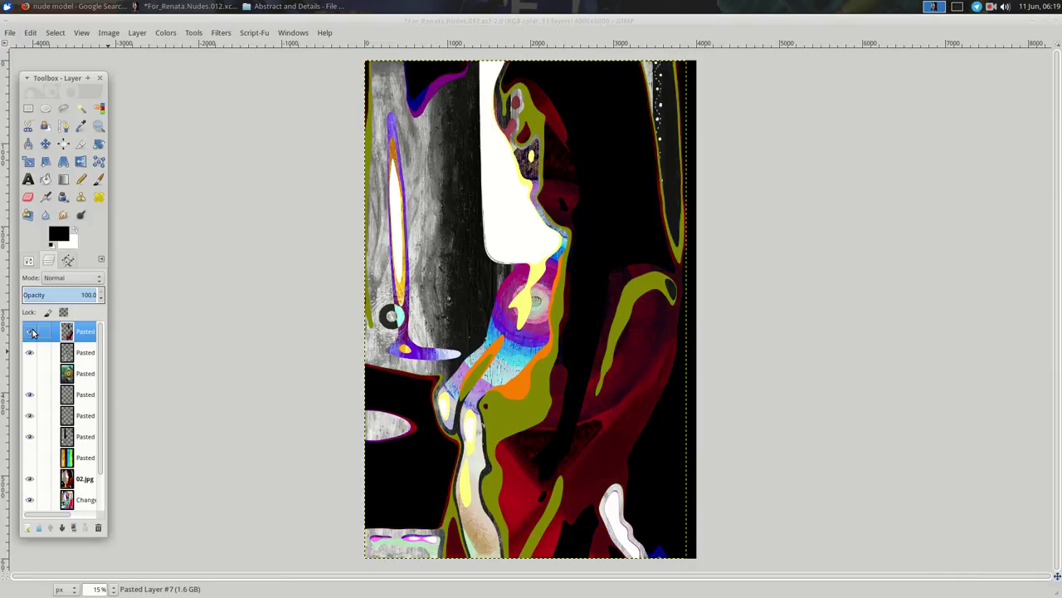
scroll(86, 406, "down", 2)
left_click(83, 443)
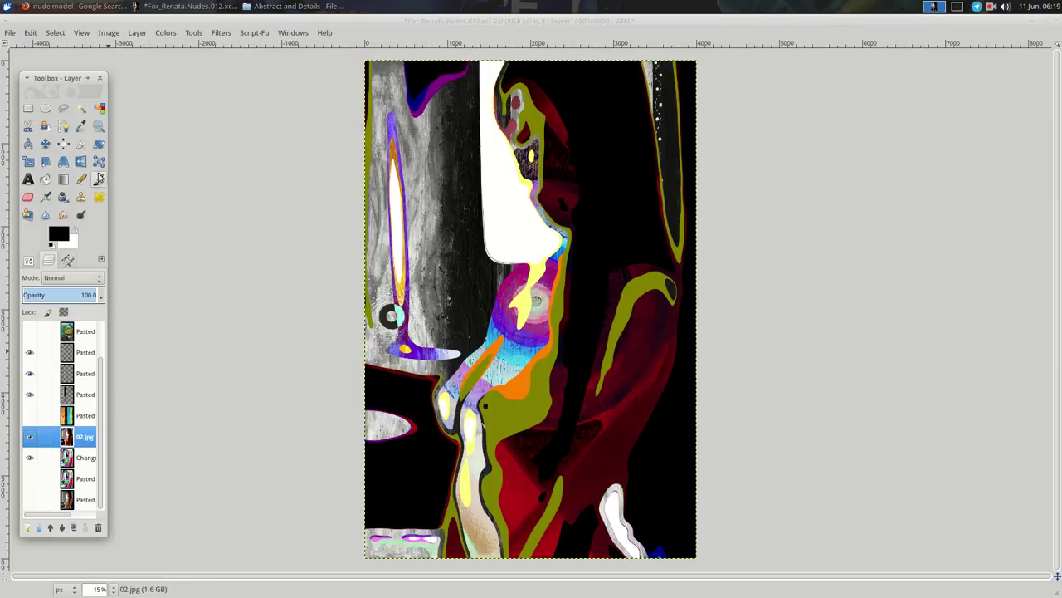
Select a colour region and paste the texture layer's pixels into it as a new layer.
left_click(99, 108)
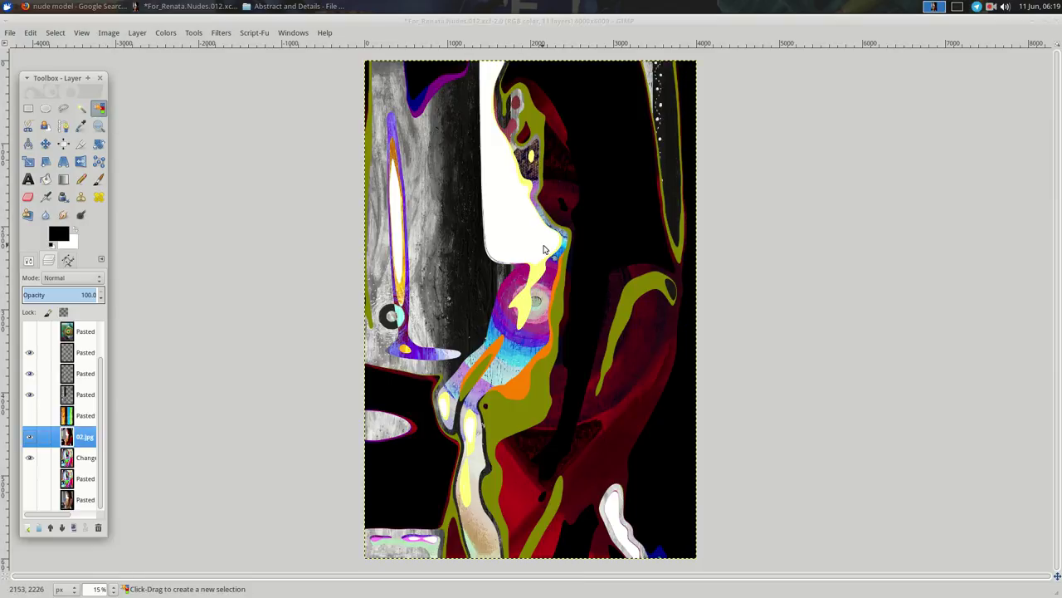
left_click(535, 276)
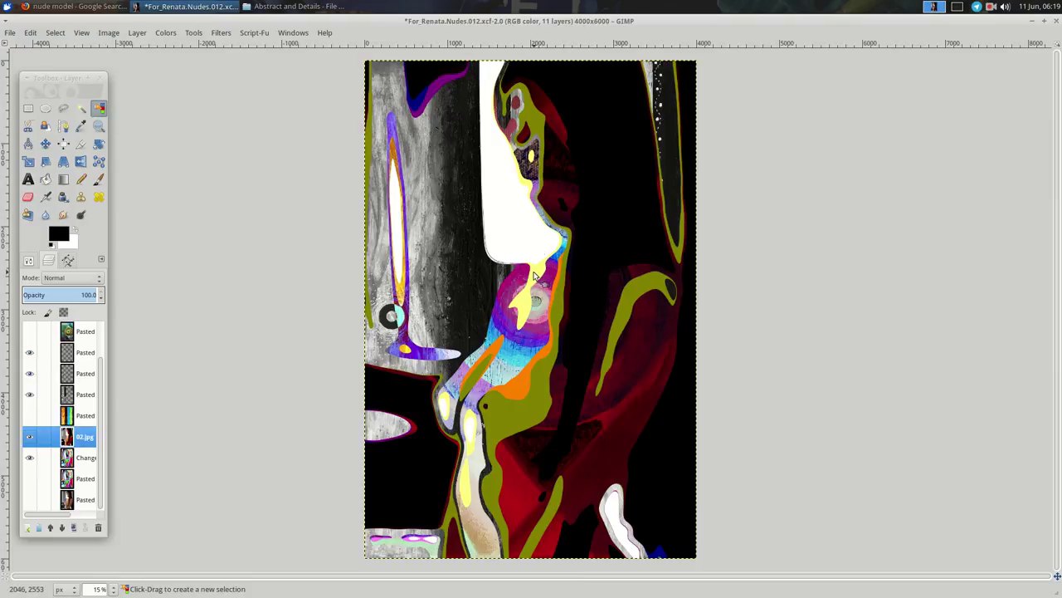
scroll(75, 405, "up", 2)
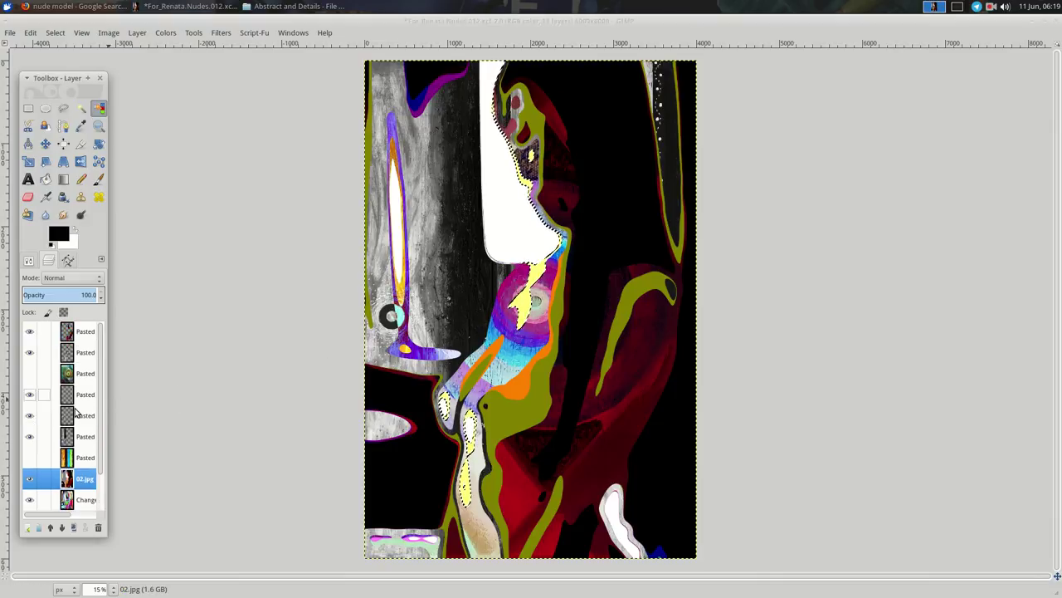
left_click(77, 456)
key("ctrl+c")
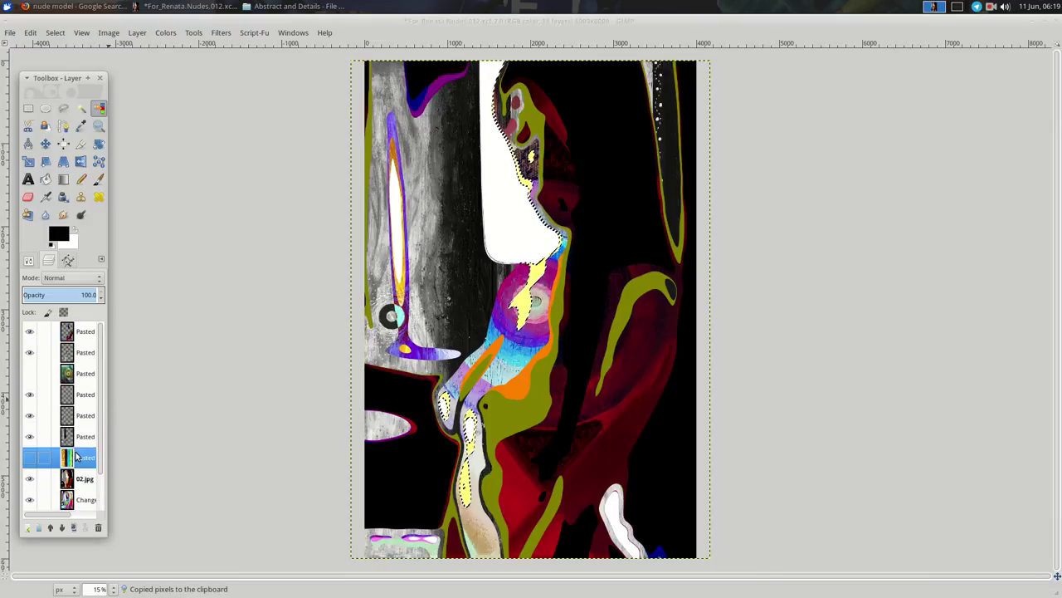
key("ctrl+v")
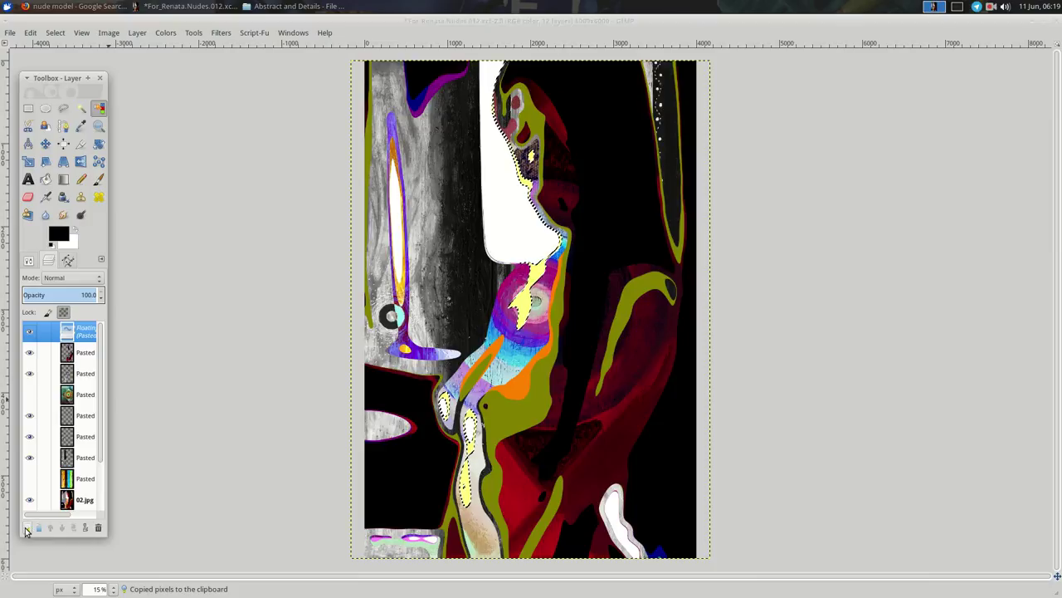
left_click(28, 528)
Brighten the new texture layer with an upward-bent Value curve in Curves.
right_click(262, 280)
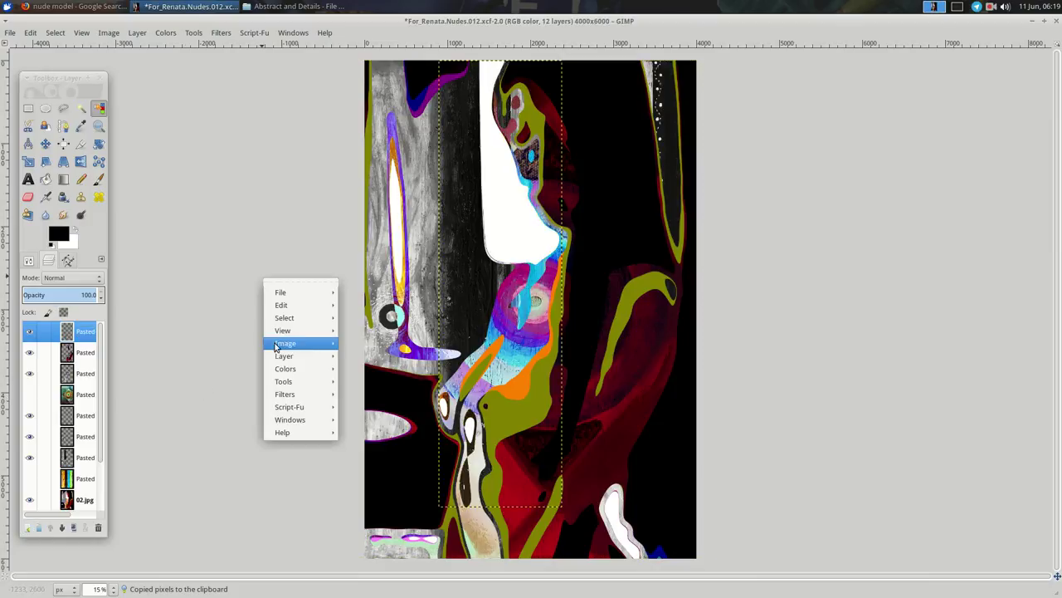
left_click(378, 442)
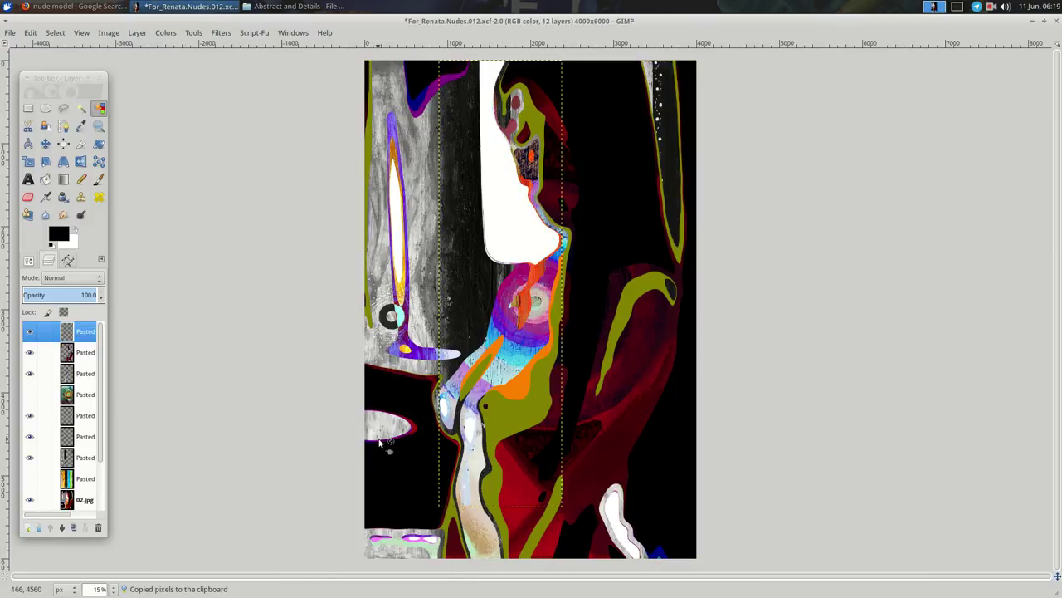
right_click(264, 206)
mouse_move(285, 295)
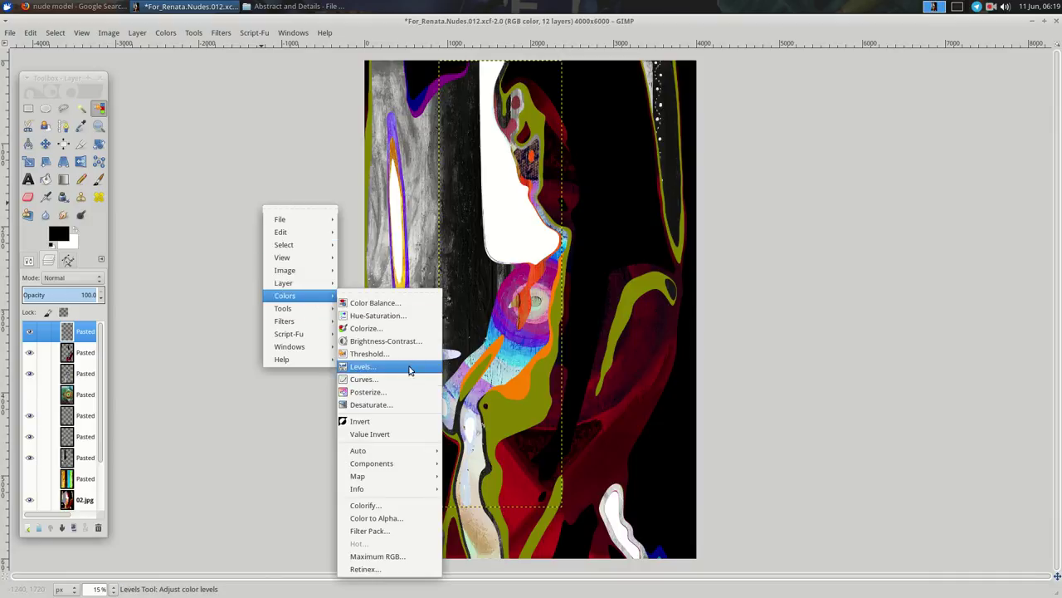
left_click(413, 382)
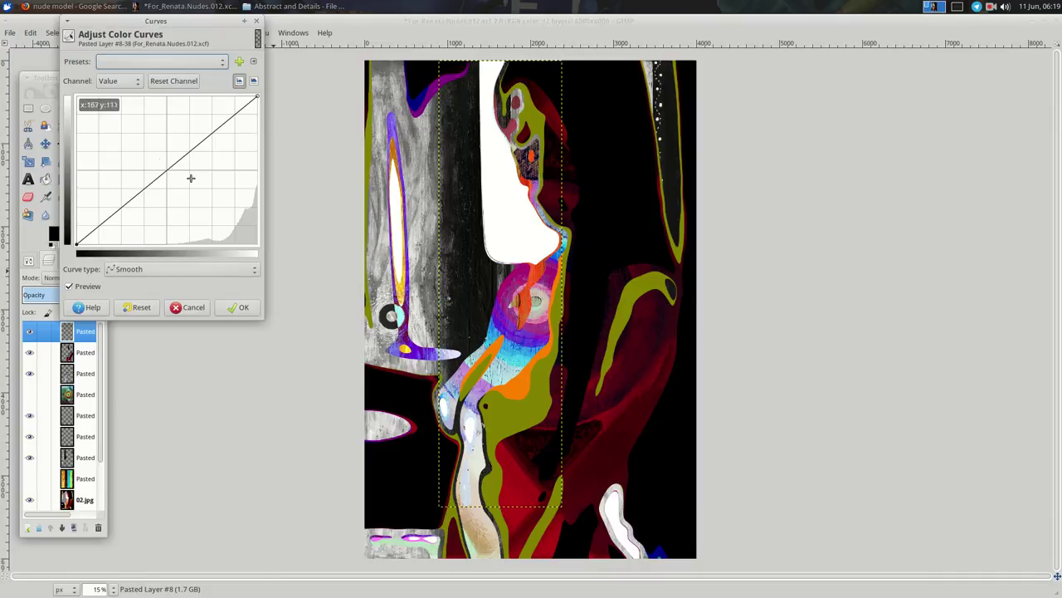
left_click(143, 133)
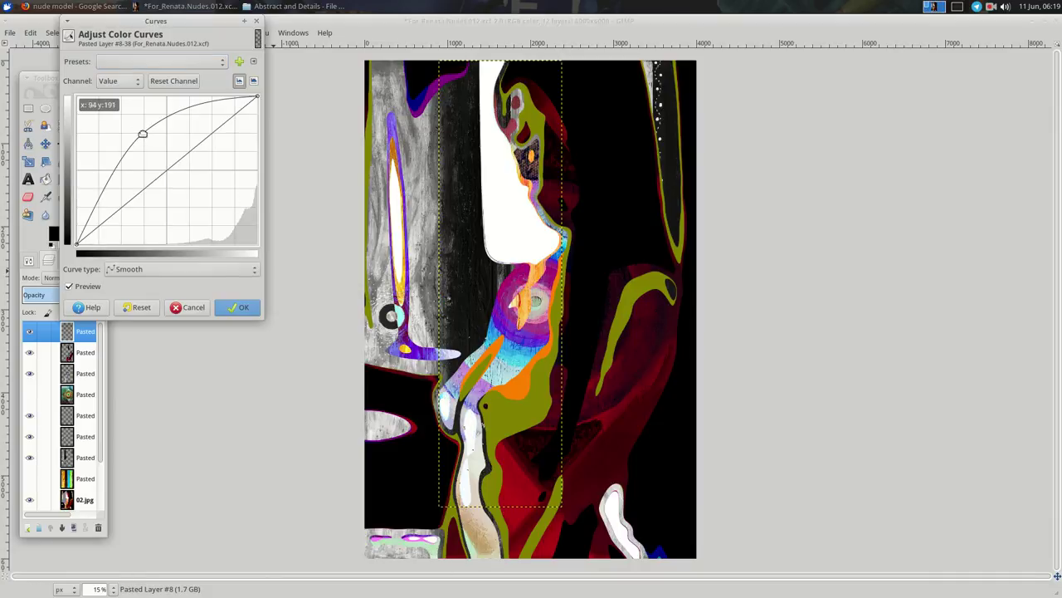
left_click(243, 307)
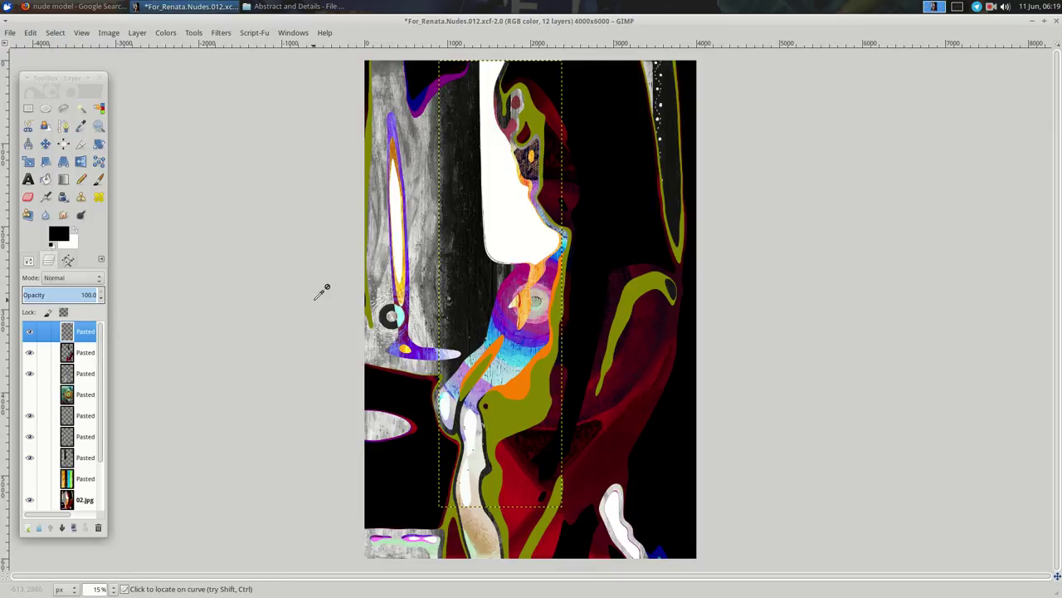
scroll(77, 465, "down", 3)
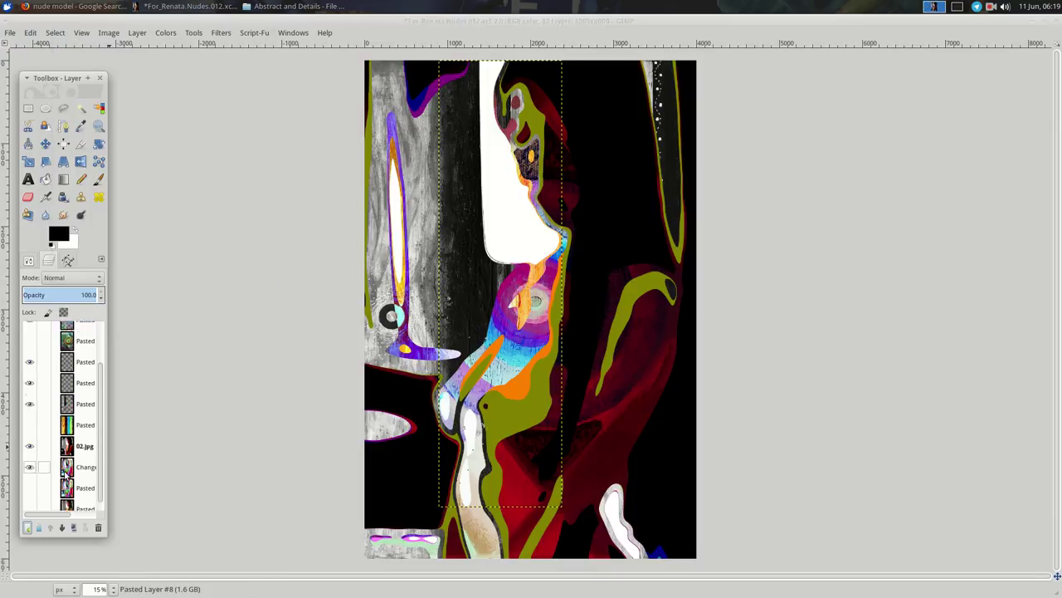
left_click(86, 439)
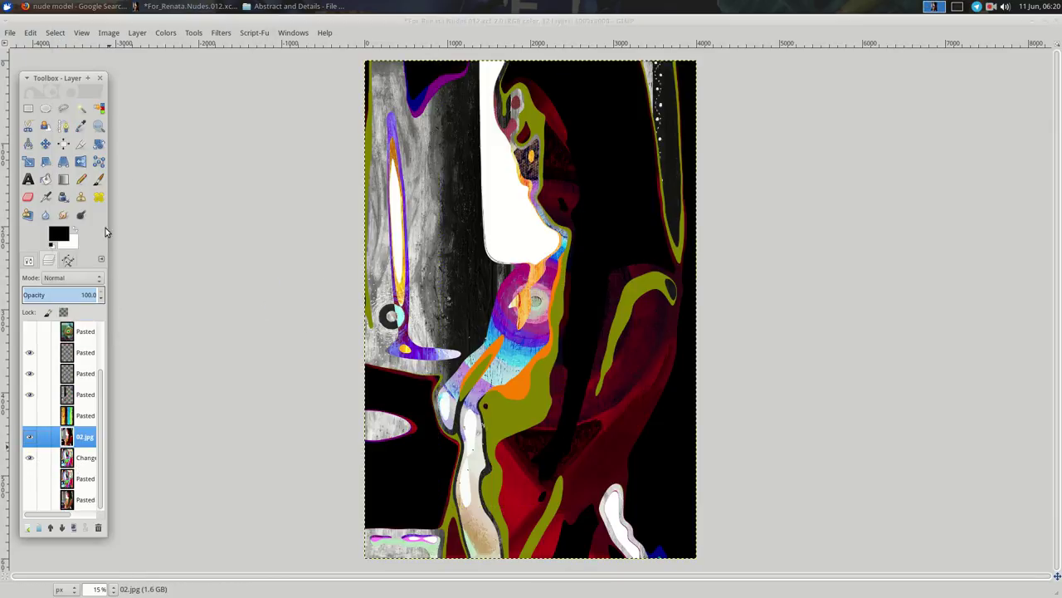
left_click(100, 112)
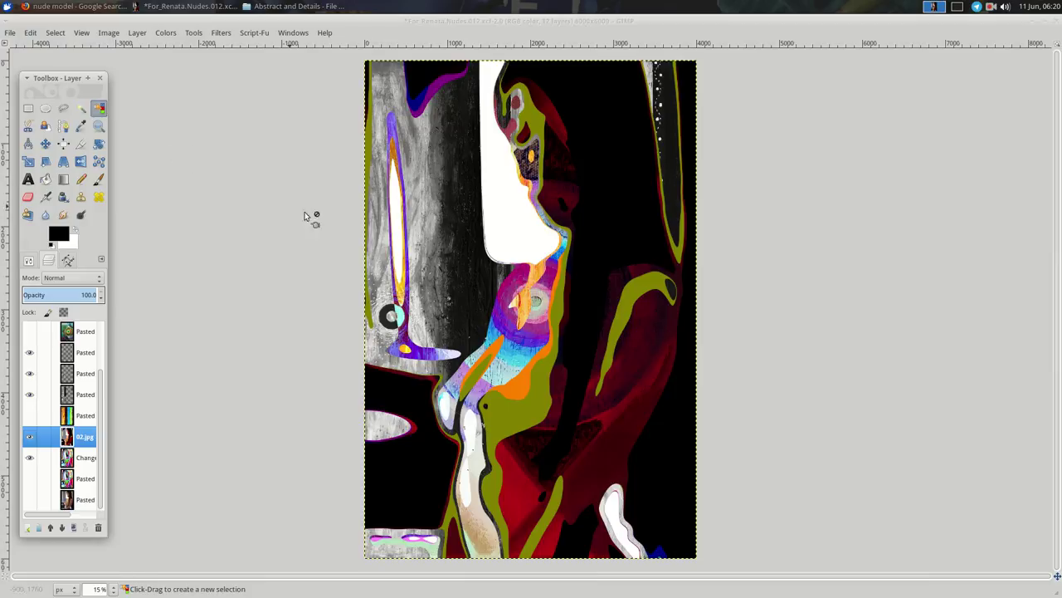
left_click(499, 233)
scroll(80, 379, "up", 3)
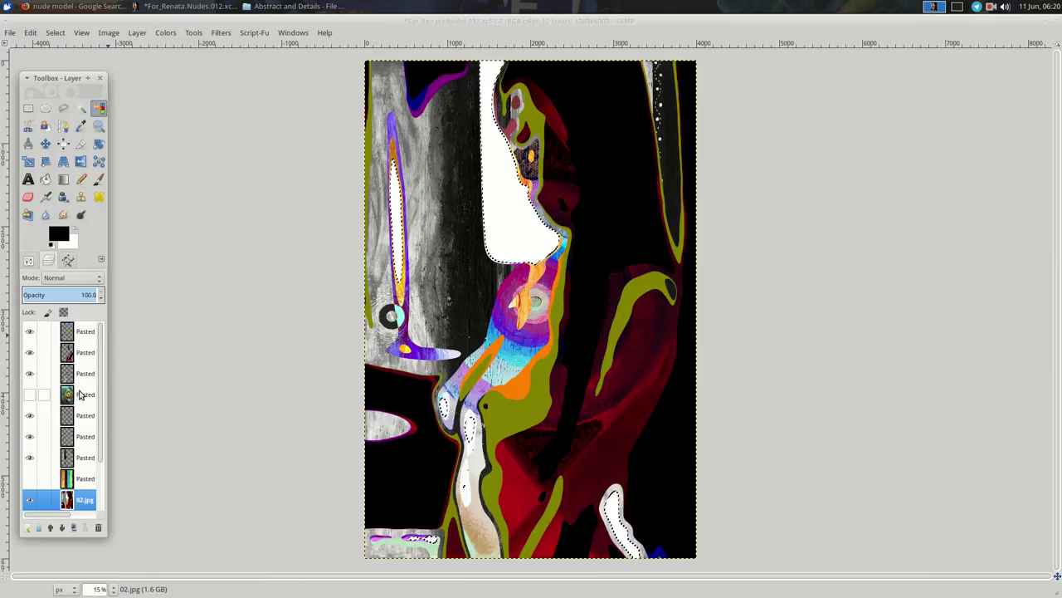
left_click(82, 394)
key("ctrl+c")
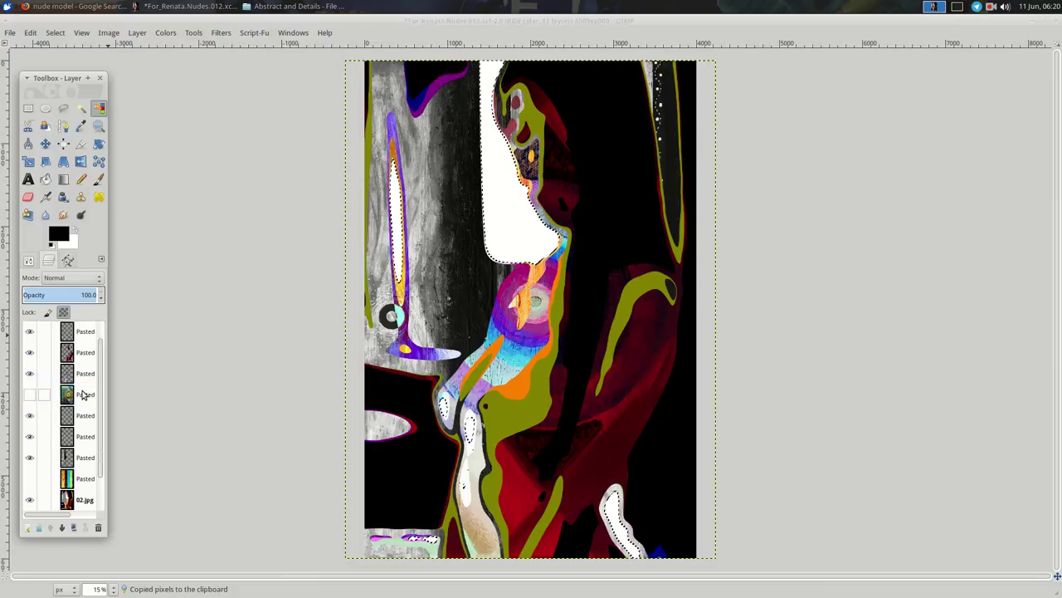
key("ctrl+v")
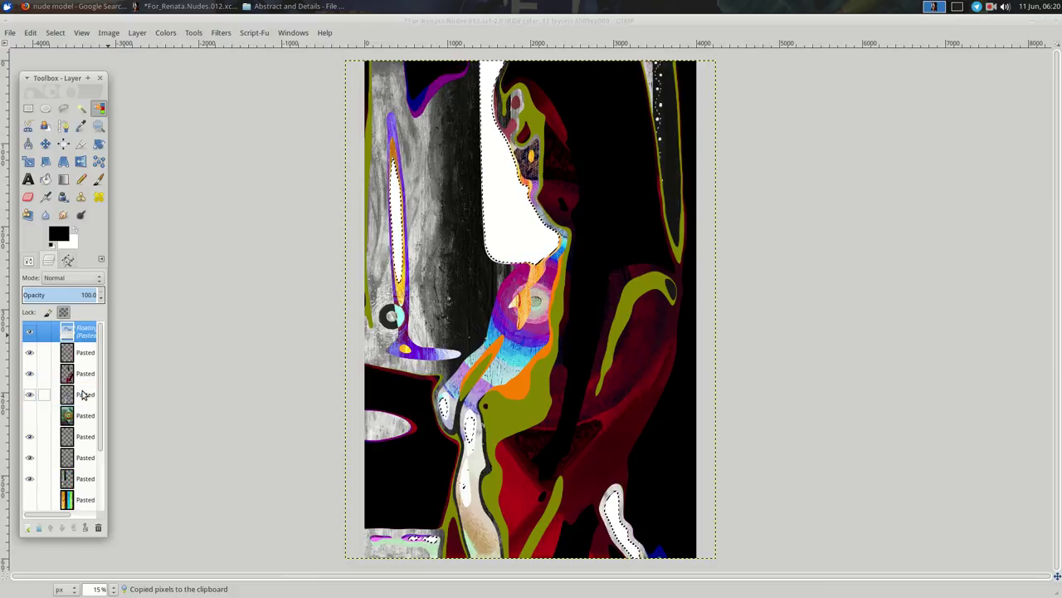
left_click(26, 527)
right_click(230, 149)
mouse_move(252, 238)
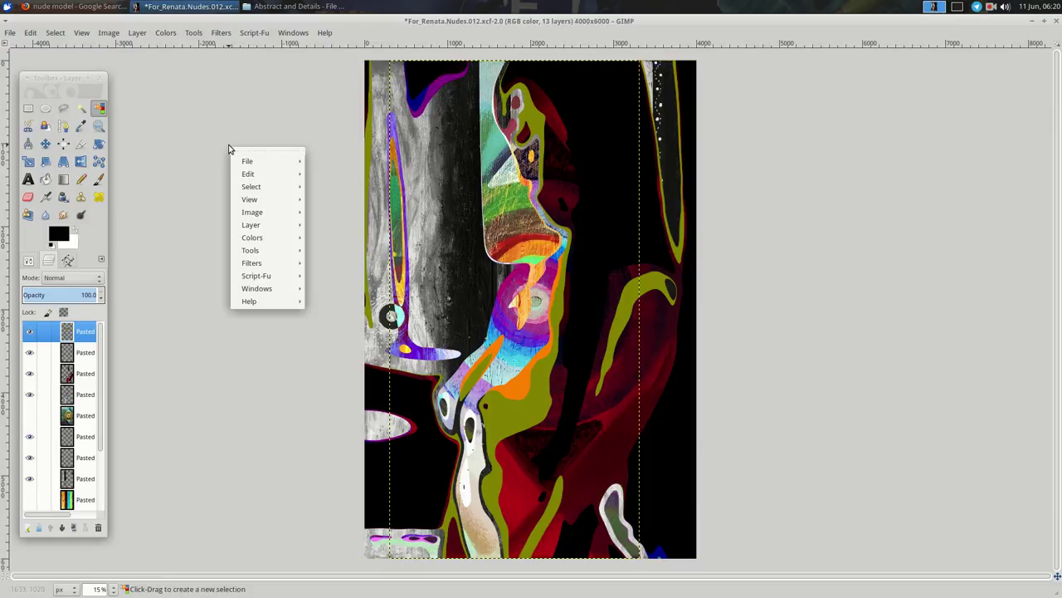
left_click(348, 363)
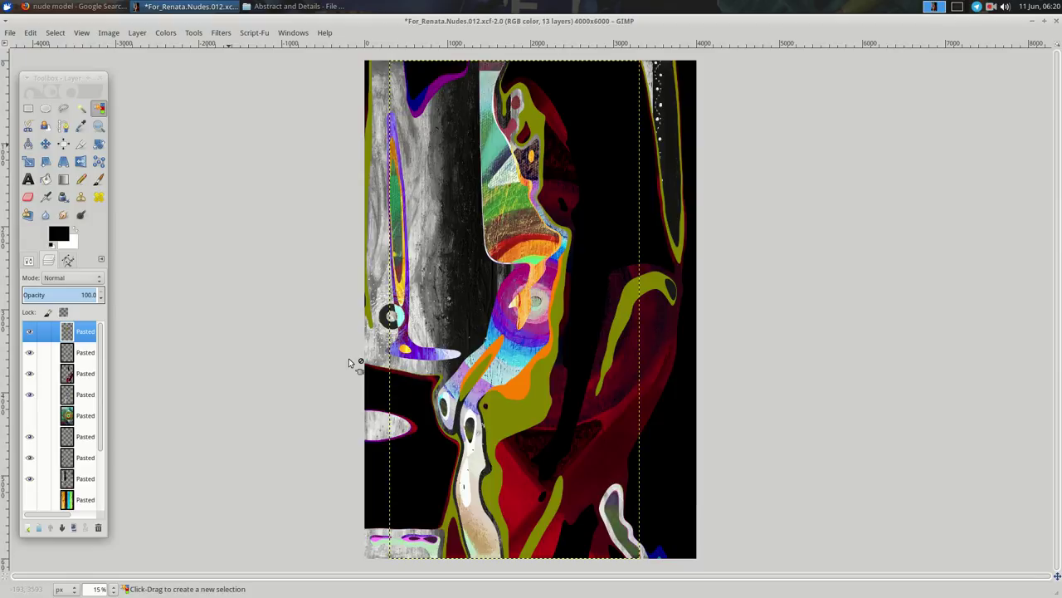
right_click(261, 162)
mouse_move(284, 251)
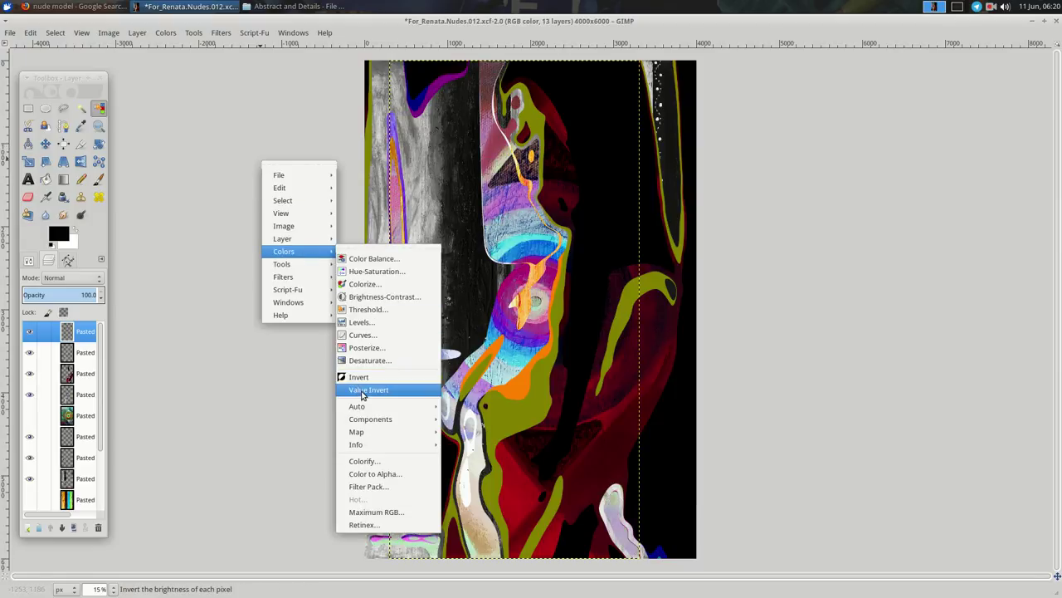
left_click(363, 392)
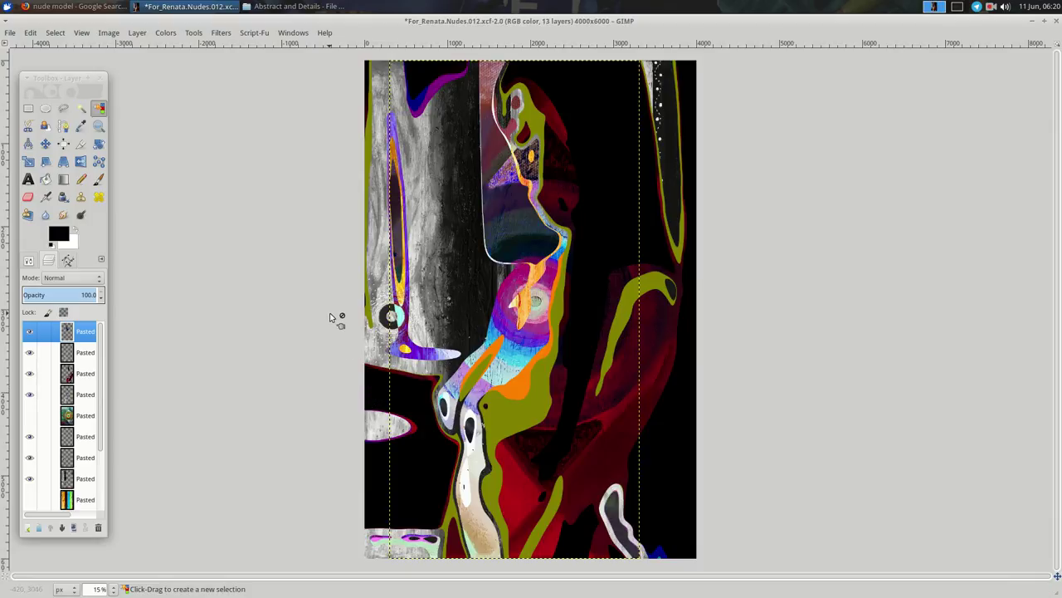
key("ctrl+z")
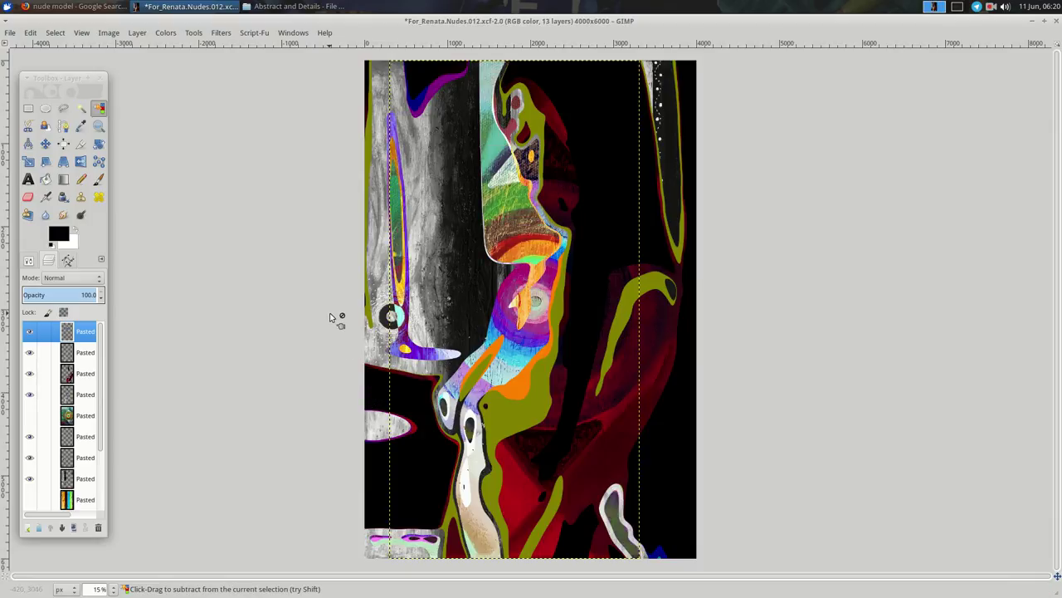
key("ctrl+z")
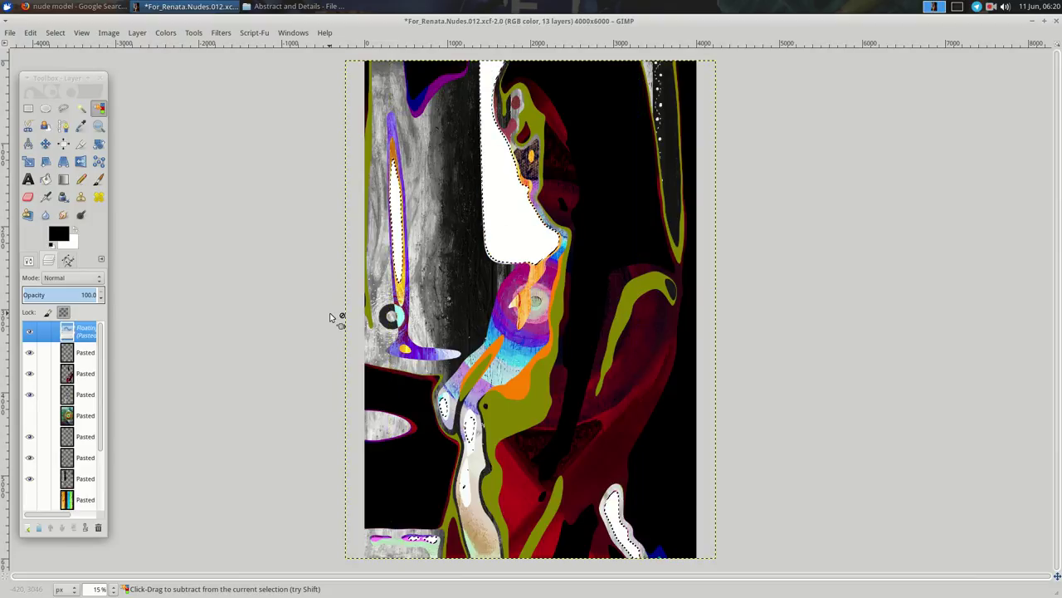
key("ctrl+z")
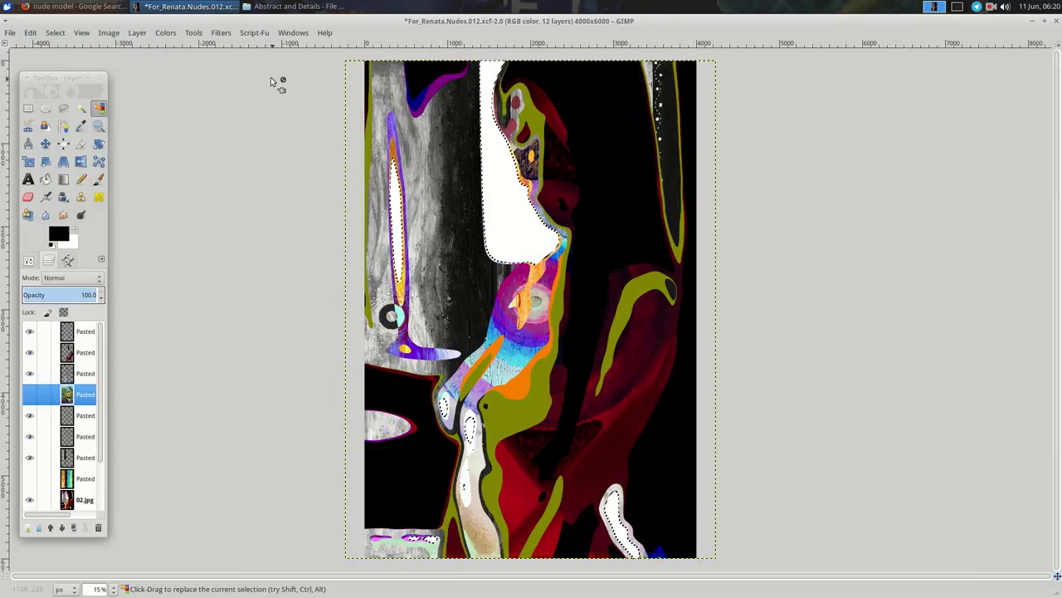
key("ctrl+z")
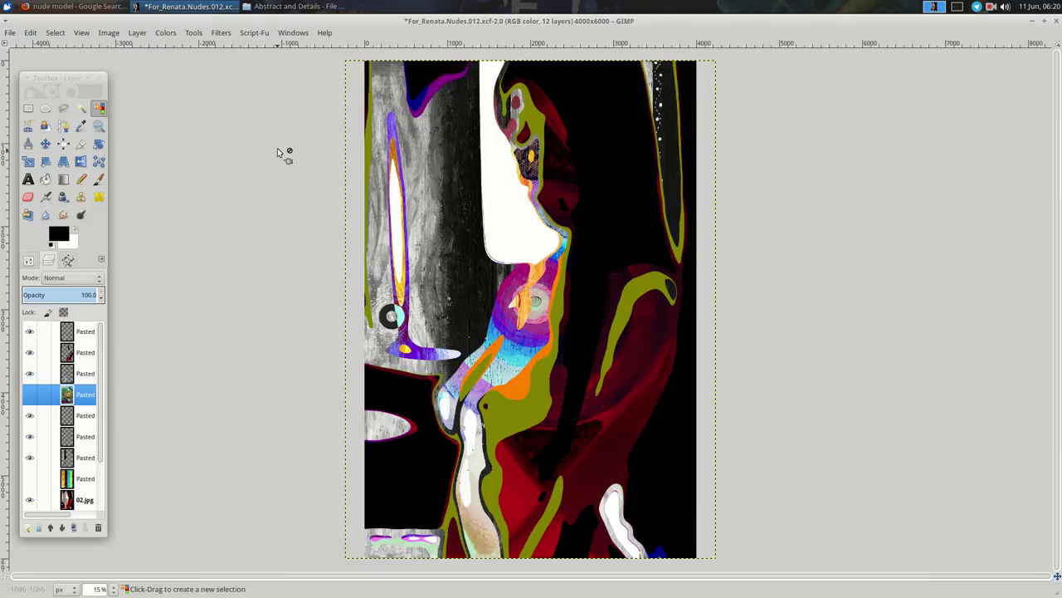
Open the Abstract One 2017 acrylic and oil painting from the Abstract and Details folder.
left_click(253, 6)
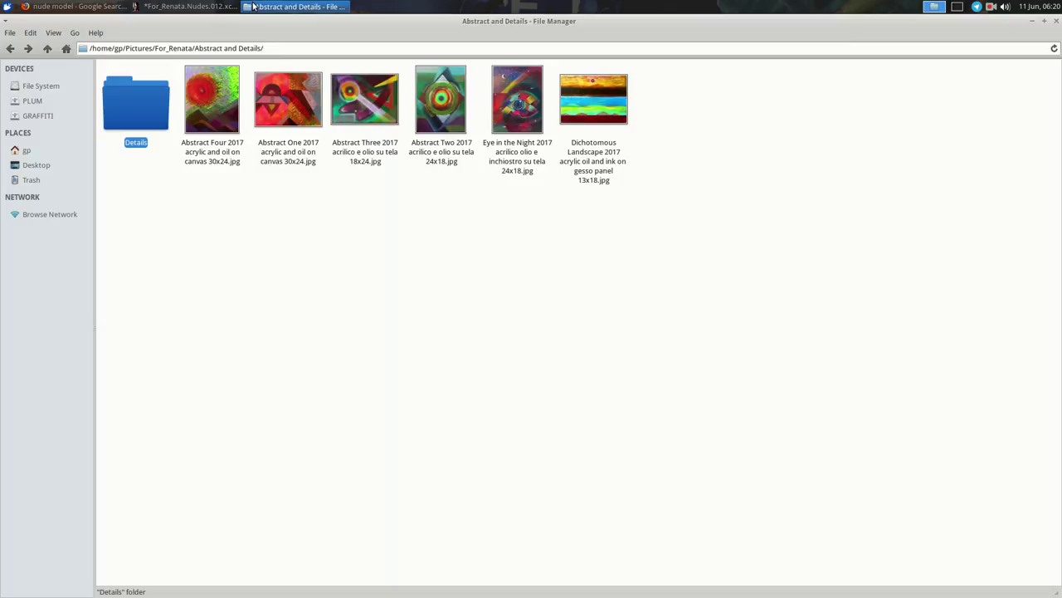
left_click(186, 7)
right_click(295, 149)
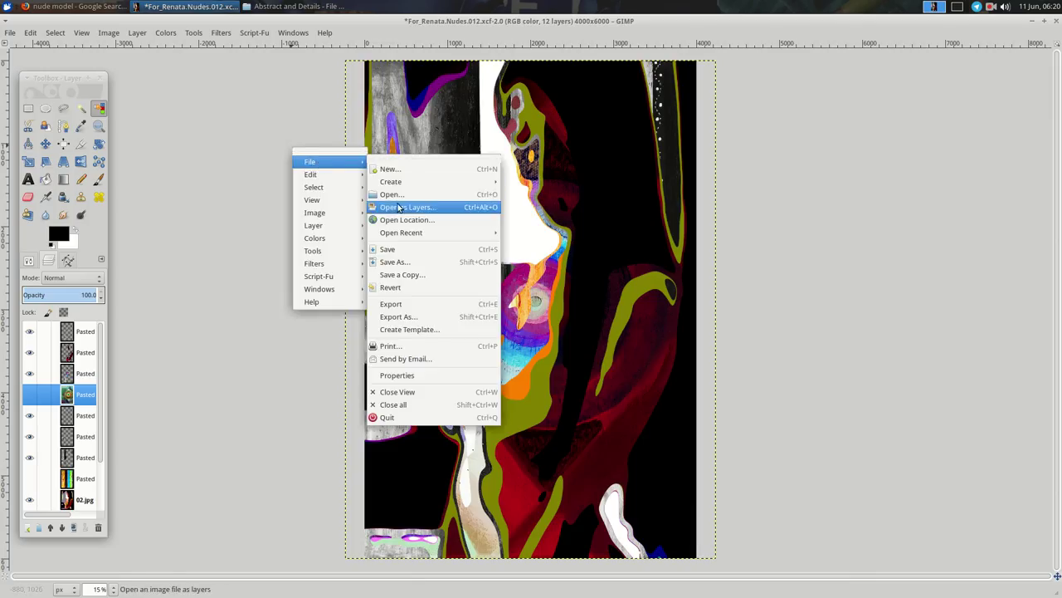
left_click(402, 195)
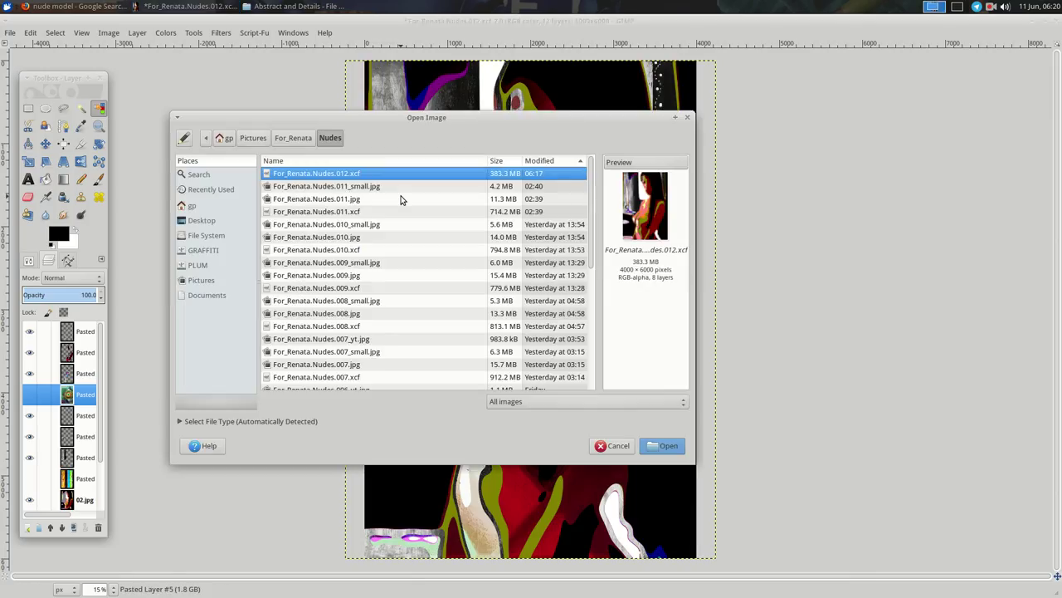
left_click(295, 138)
key("Down")
key("Return")
key("Down")
key("Down")
key("Down")
key("Down")
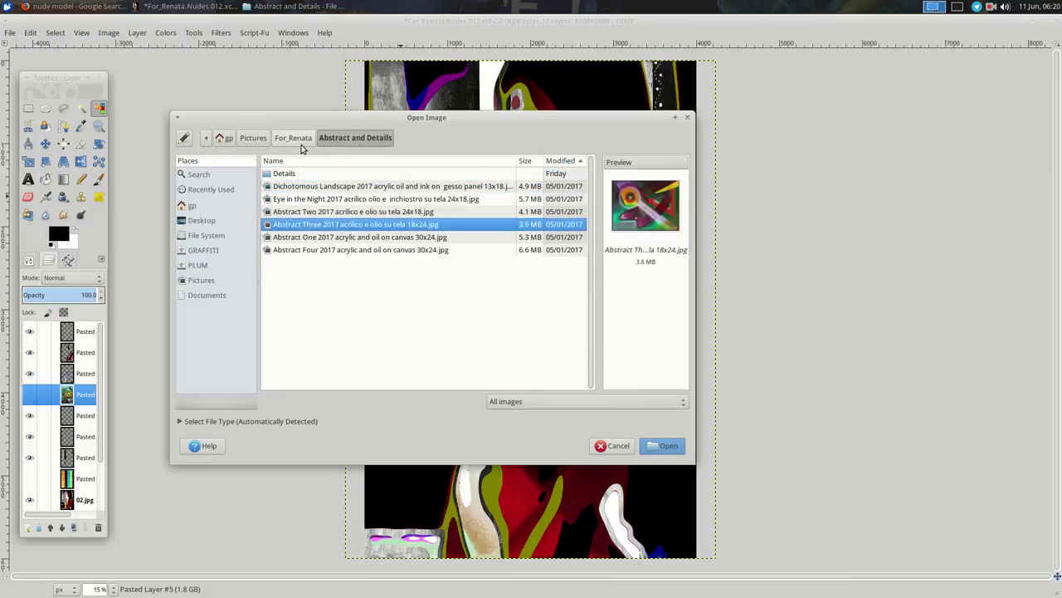
key("Down")
key("Return")
right_click(691, 179)
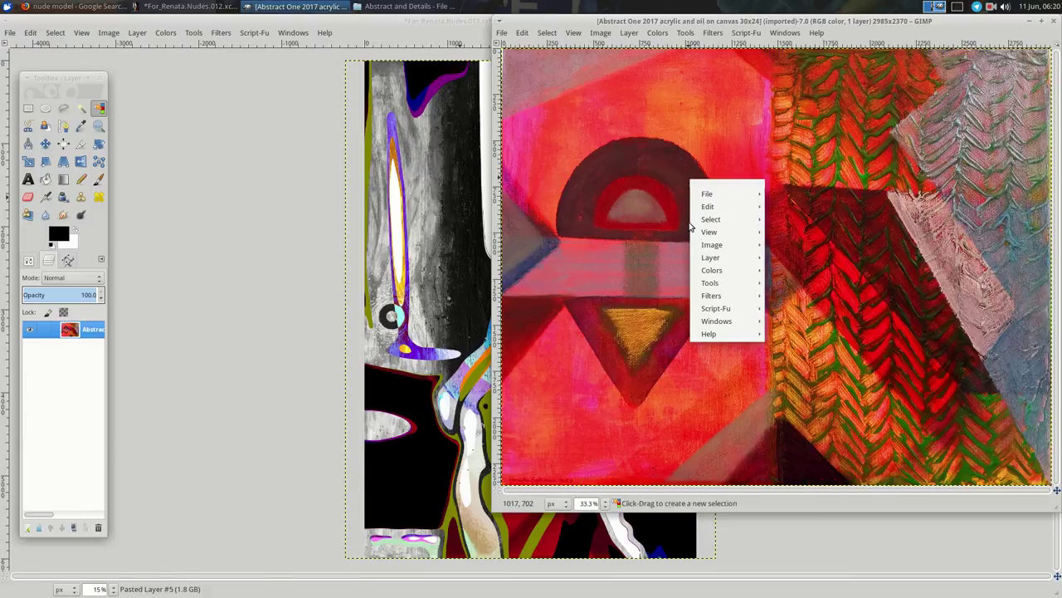
mouse_move(838, 277)
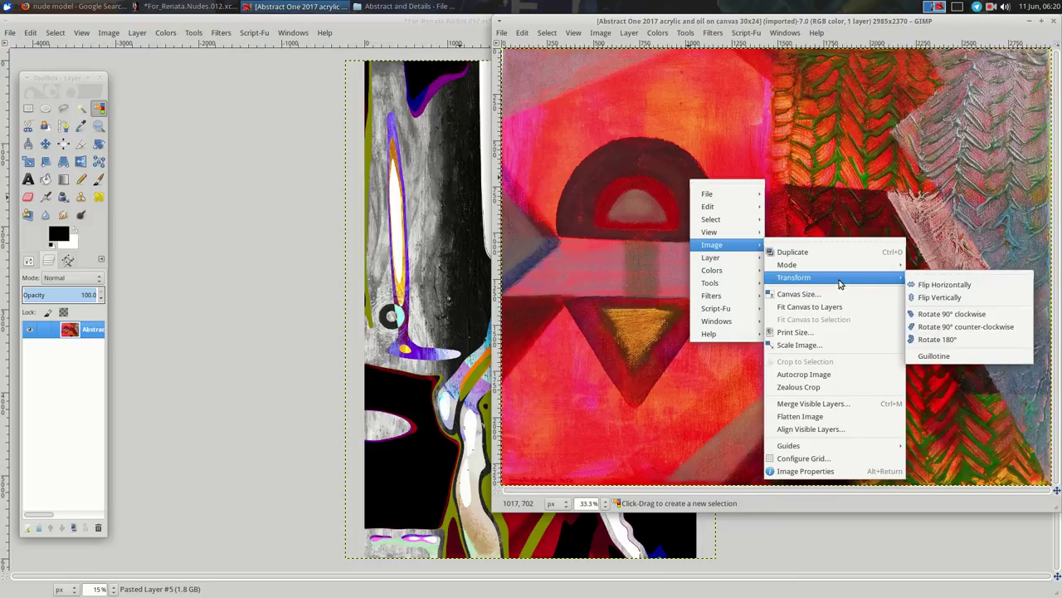
Rotate the painting 90° clockwise and scale it to 6000 pixels tall (4764×6000).
left_click(952, 314)
right_click(599, 246)
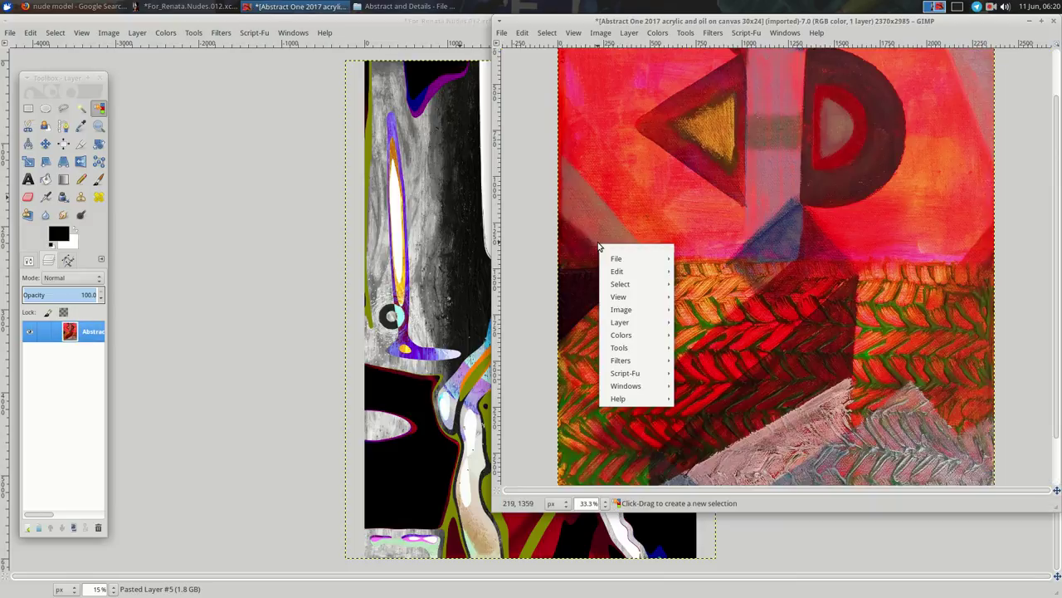
mouse_move(620, 309)
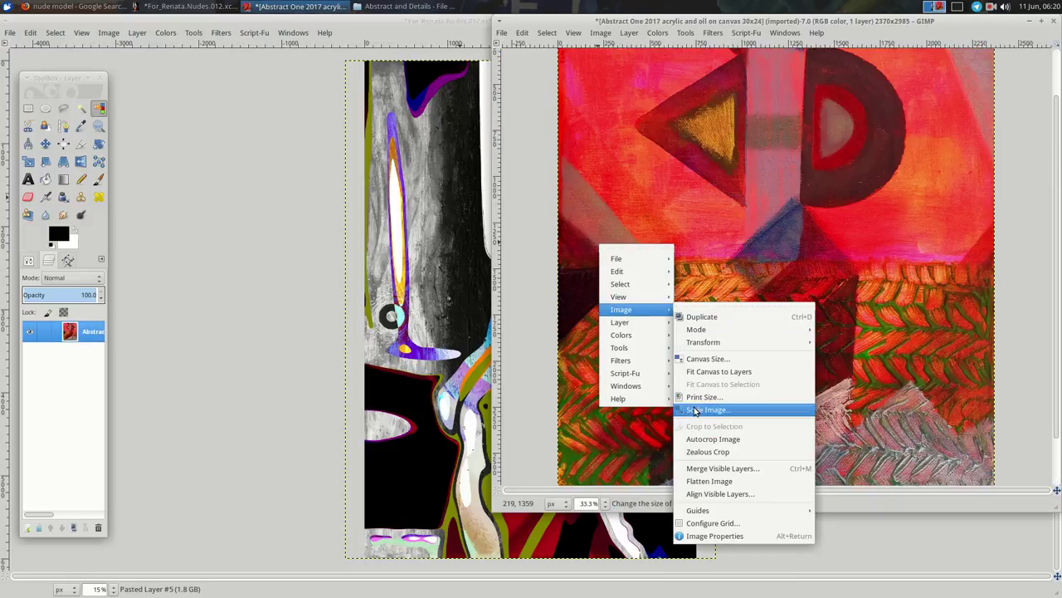
left_click(696, 410)
key("Tab")
type("6")
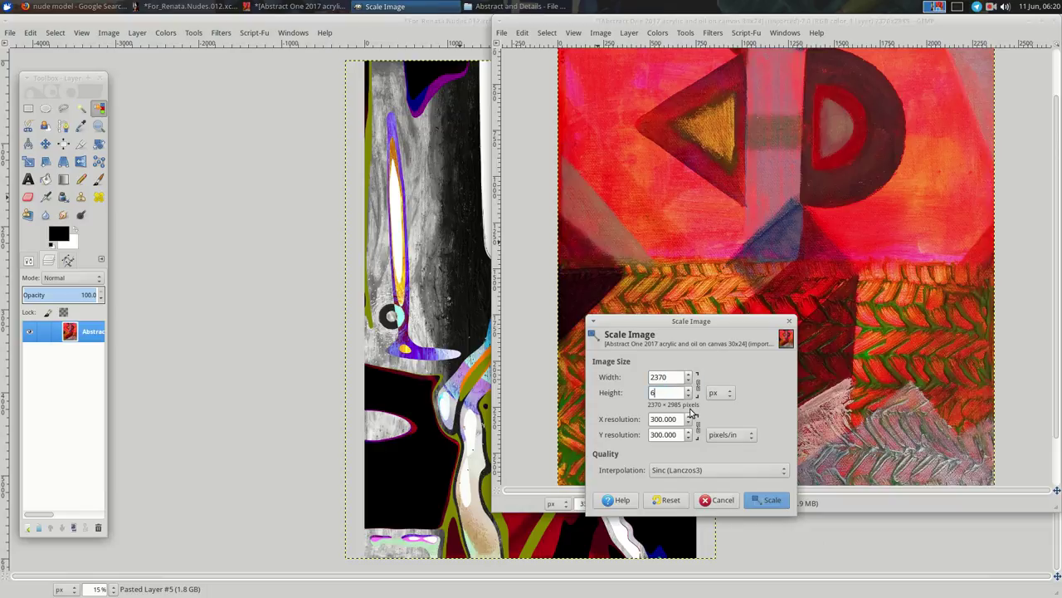
left_click(767, 497)
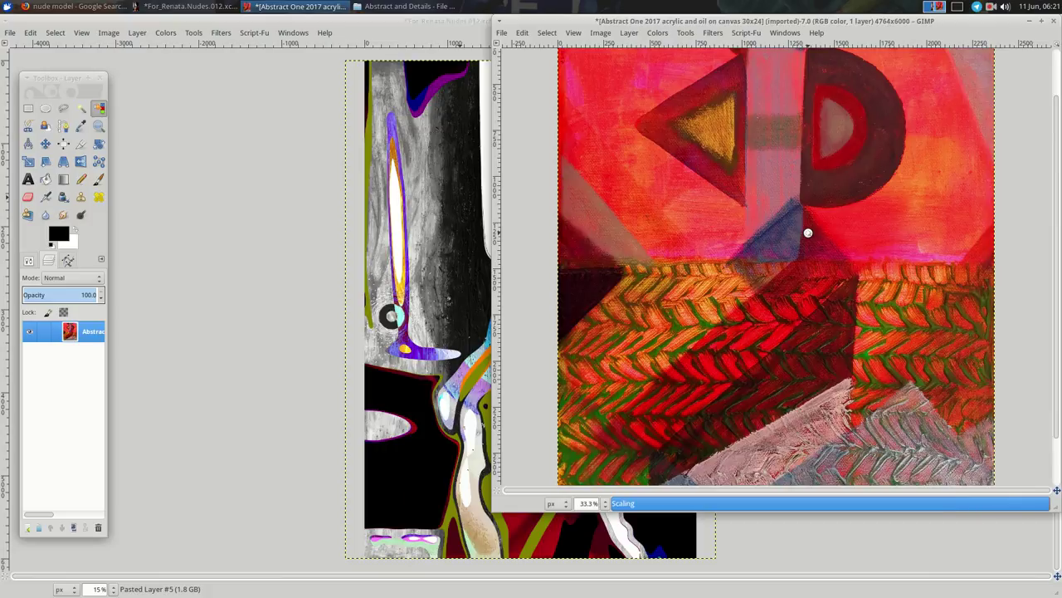
Cut the whole painting to the clipboard and close its window without saving.
key("ctrl+x")
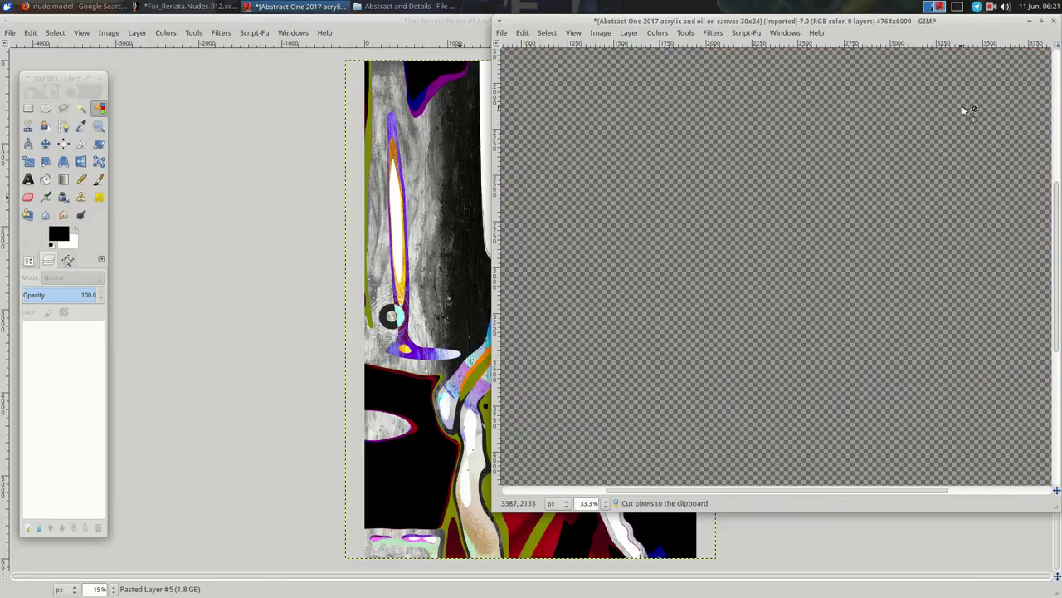
left_click(1052, 23)
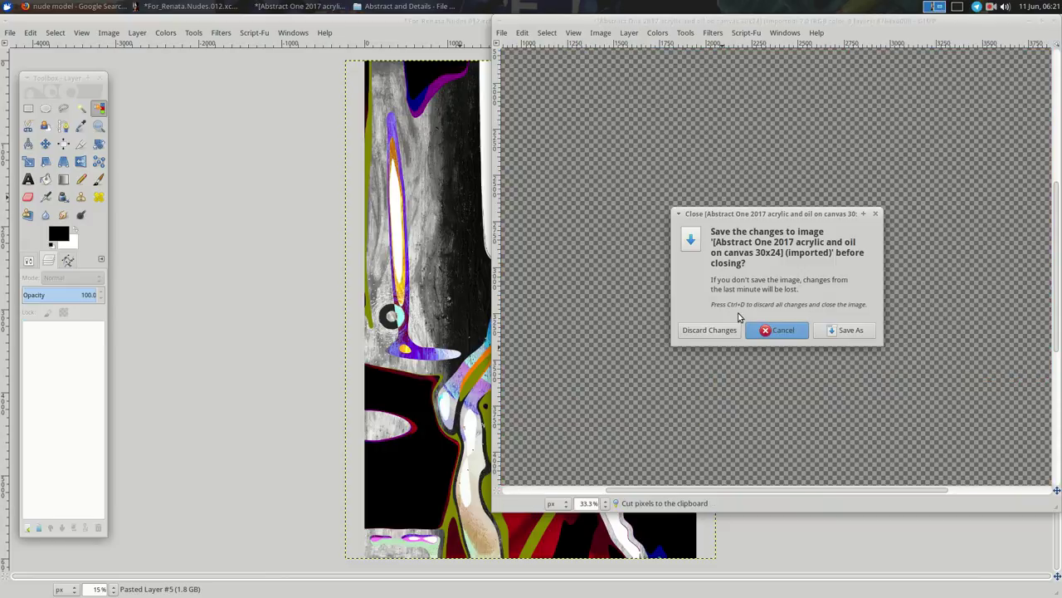
left_click(730, 329)
Paste the red painting into the portrait as a new top layer and hide it.
scroll(67, 457, "down", 2)
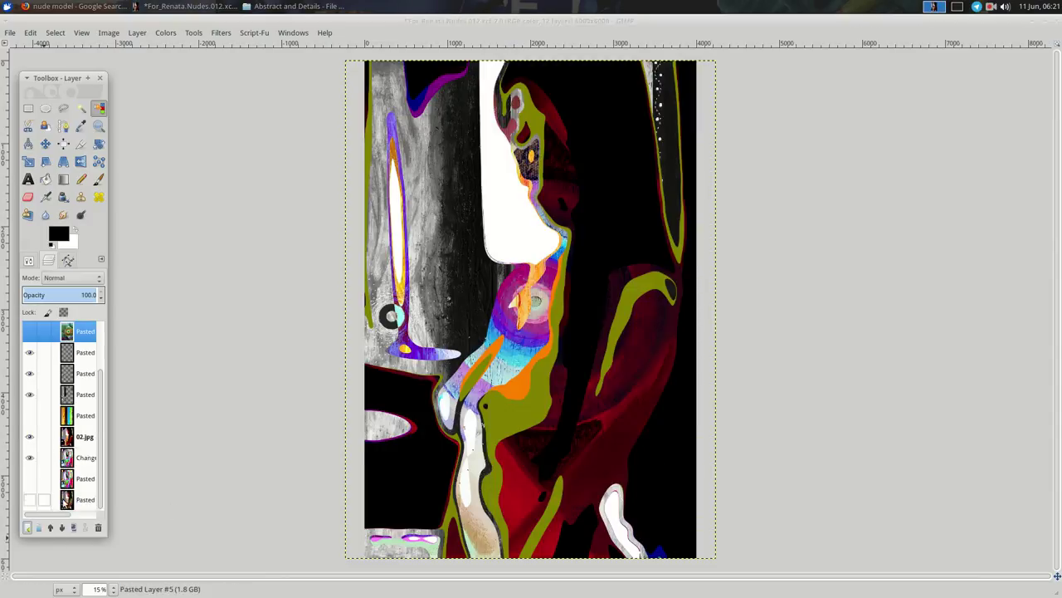
left_click(75, 499)
key("ctrl+v")
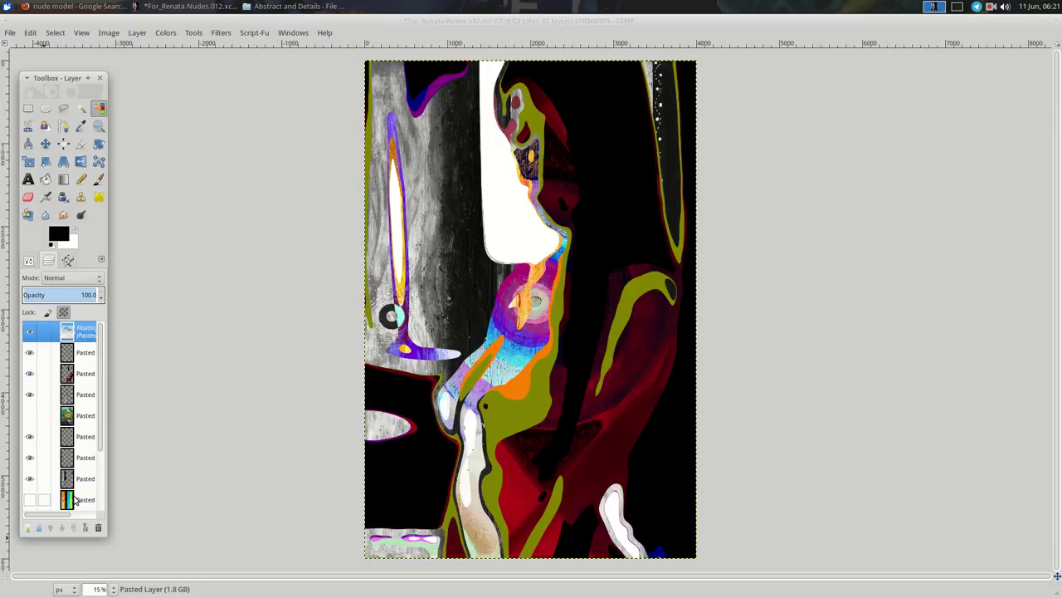
left_click(27, 527)
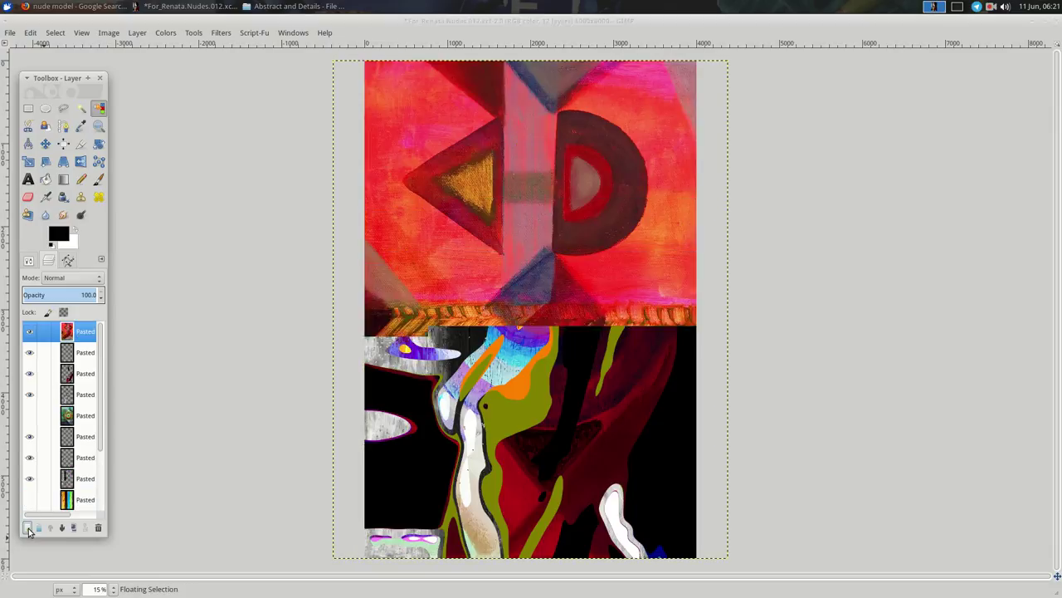
left_click(29, 333)
On the 02.jpg layer, select all the figure's olive-green shapes by colour.
scroll(52, 446, "down", 2)
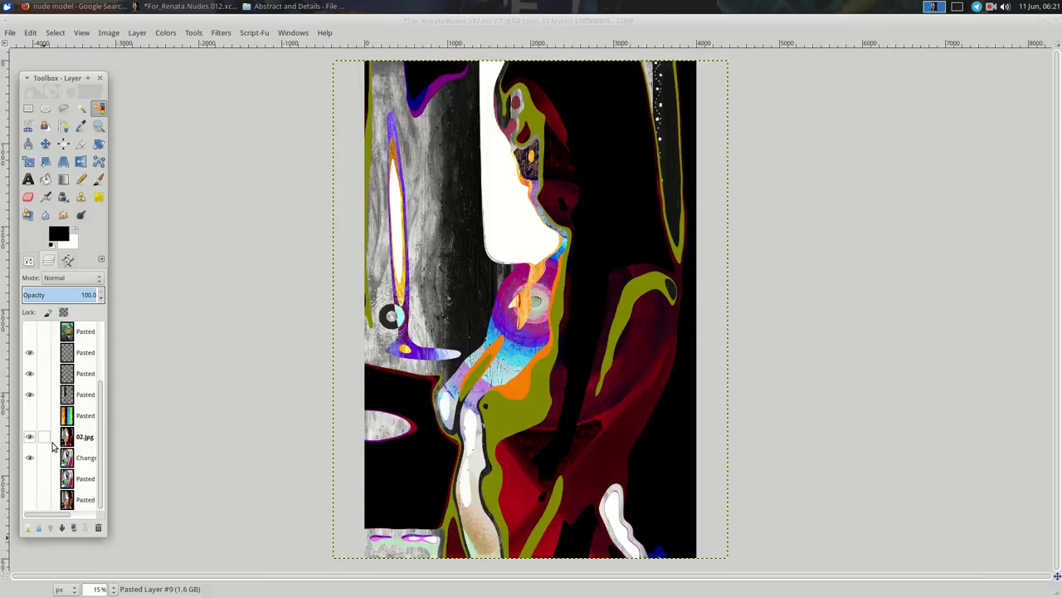
left_click(73, 461)
left_click(83, 439)
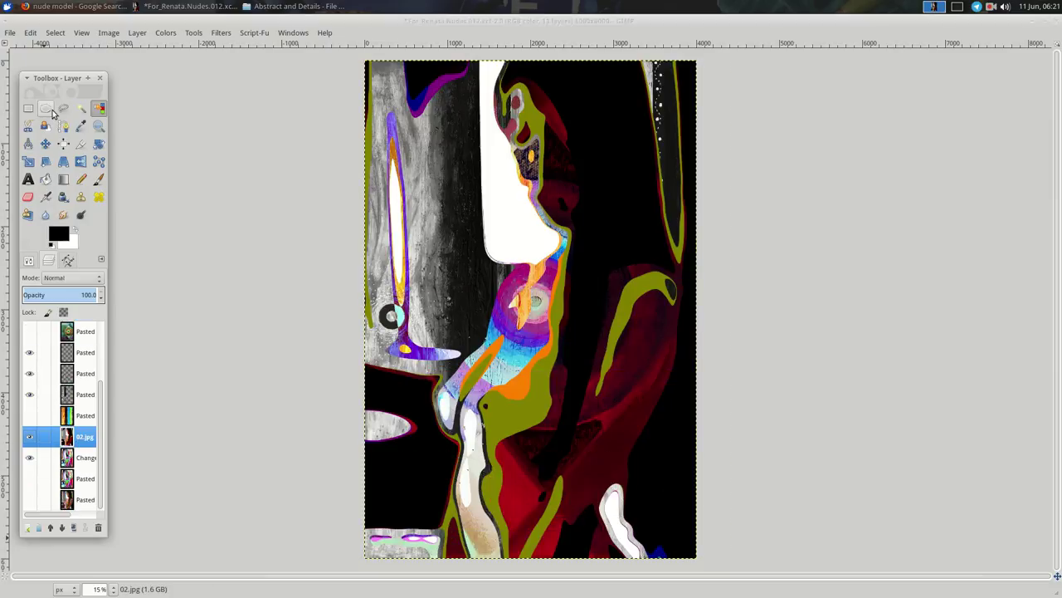
left_click(99, 111)
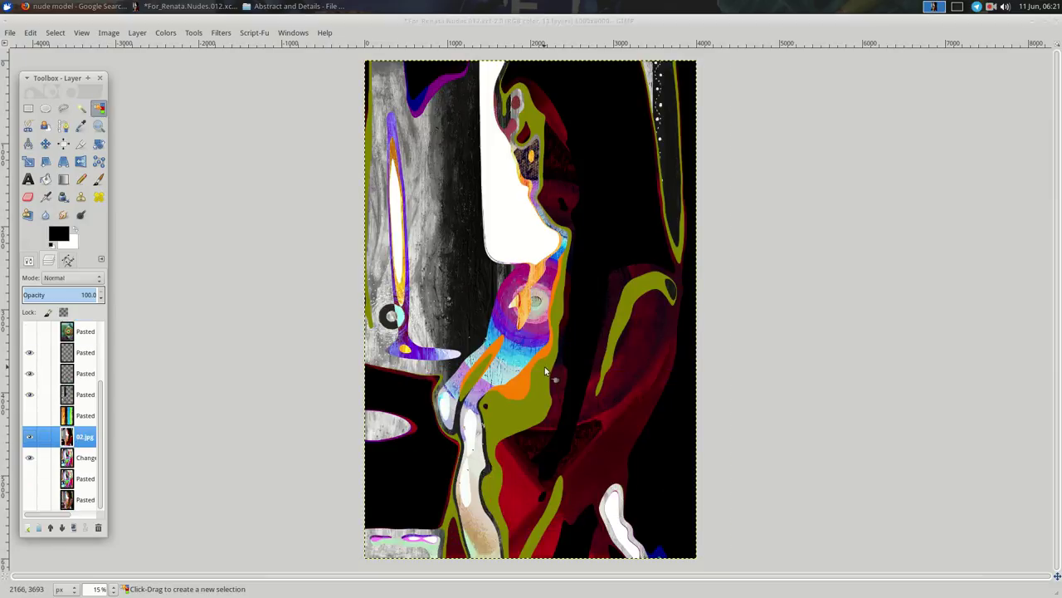
left_click(545, 370)
Paste the red painting inside the olive-green shapes as a new layer and invert its colours.
scroll(72, 345, "up", 2)
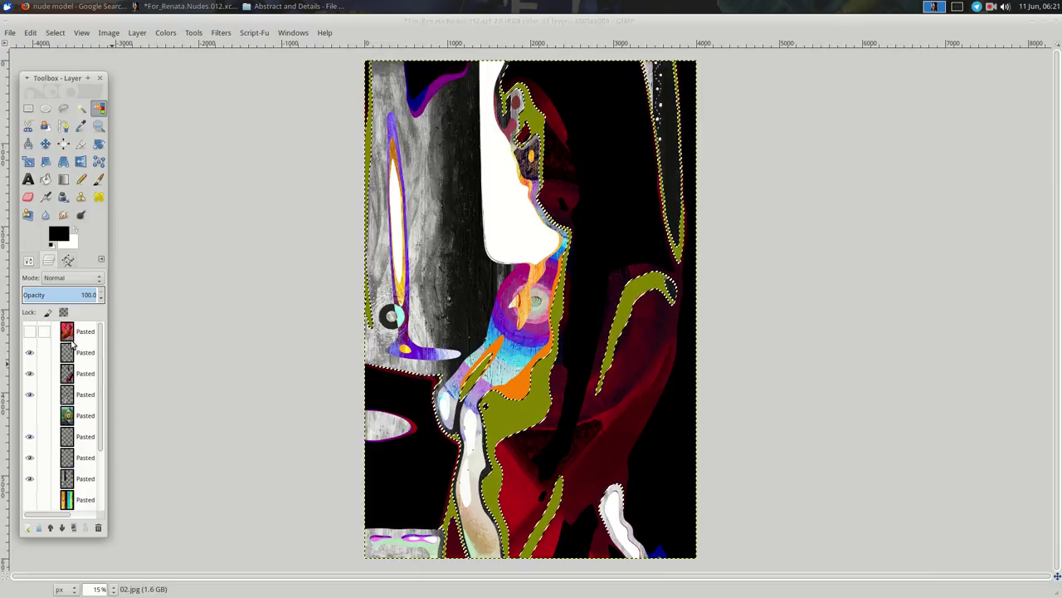
key("ctrl+c")
key("ctrl+v")
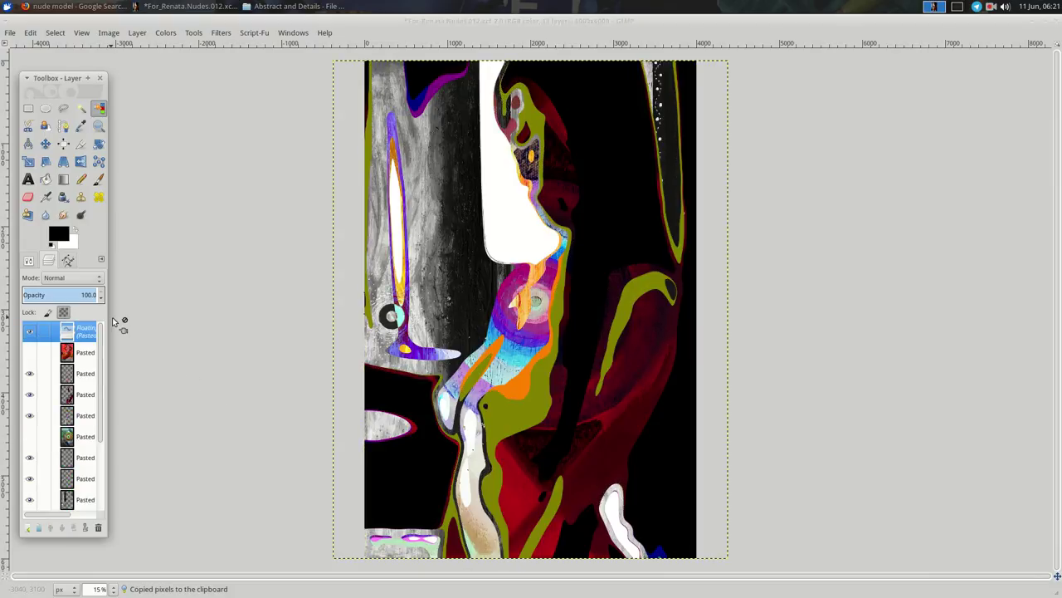
left_click(27, 527)
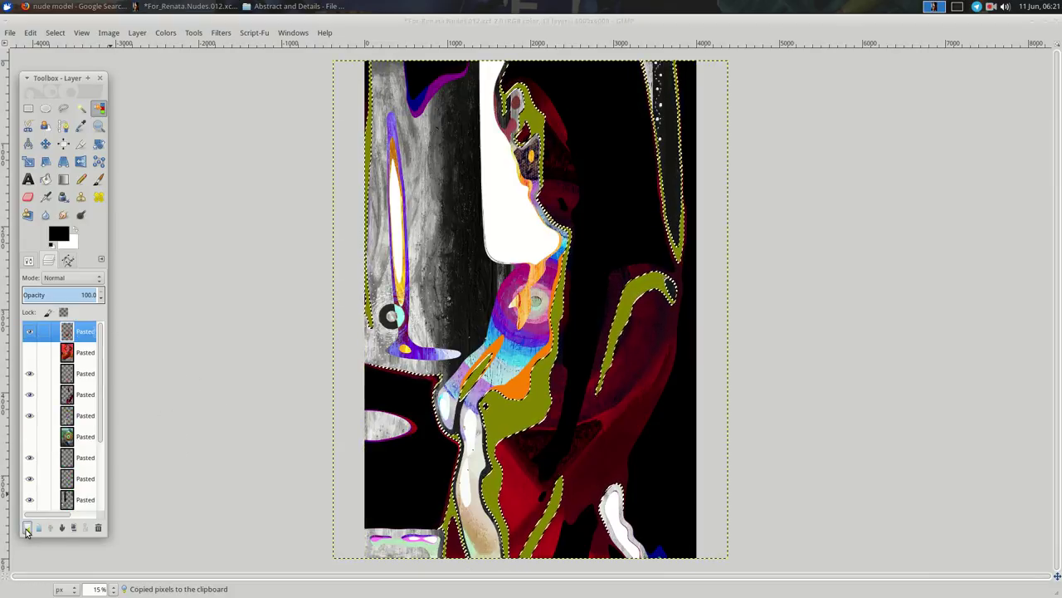
right_click(313, 175)
mouse_move(334, 264)
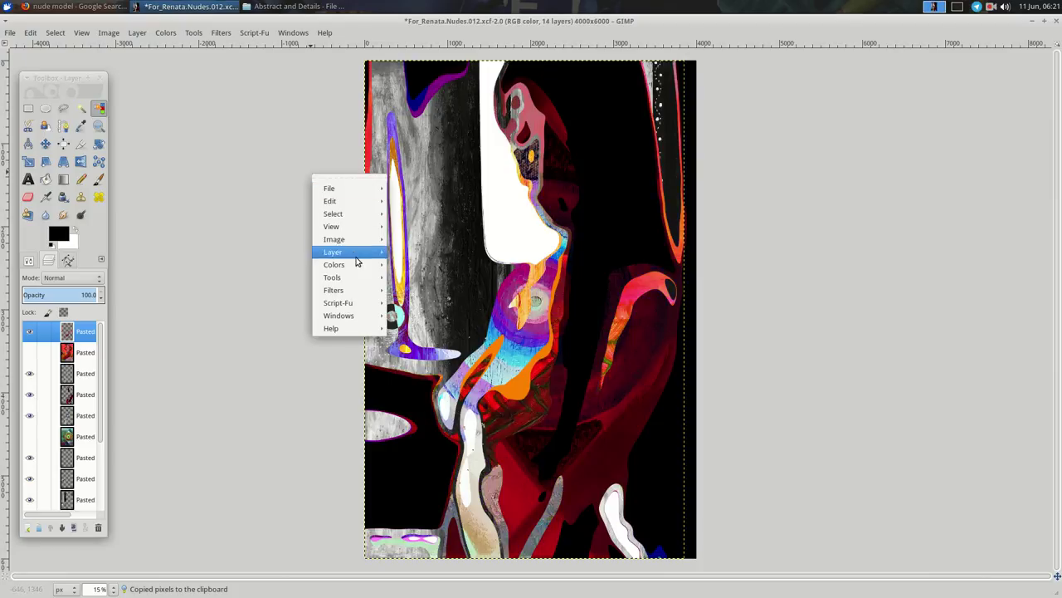
left_click(409, 390)
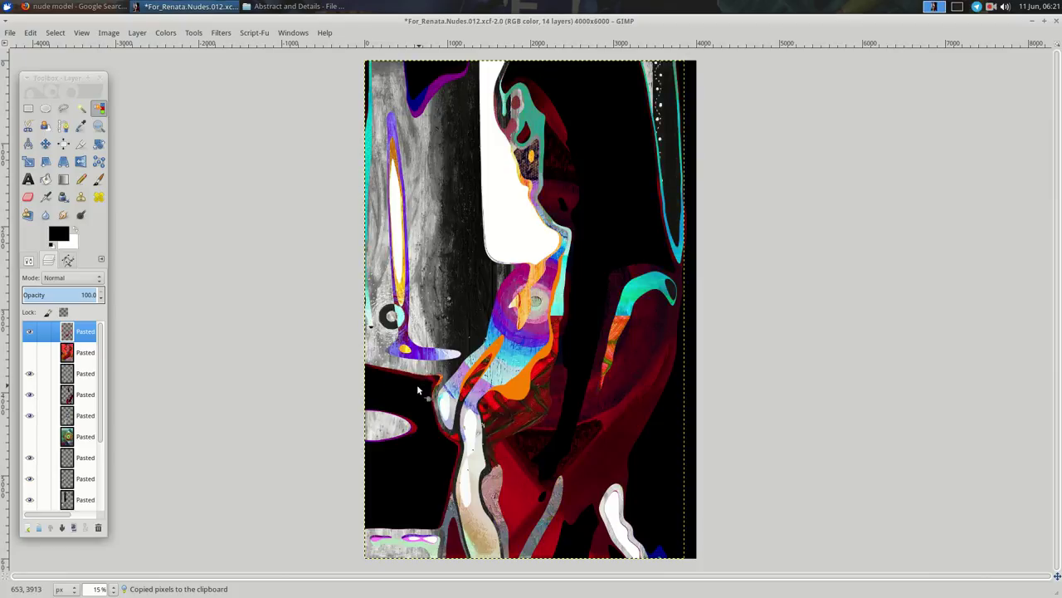
Darken the inverted texture by pulling the Value curve down in Curves.
right_click(248, 192)
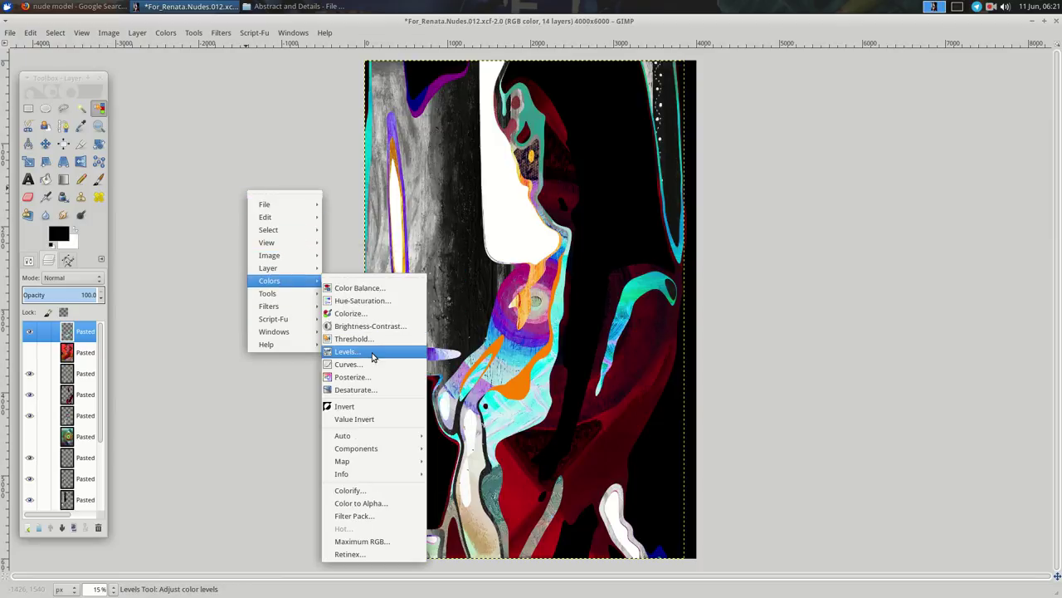
left_click(371, 363)
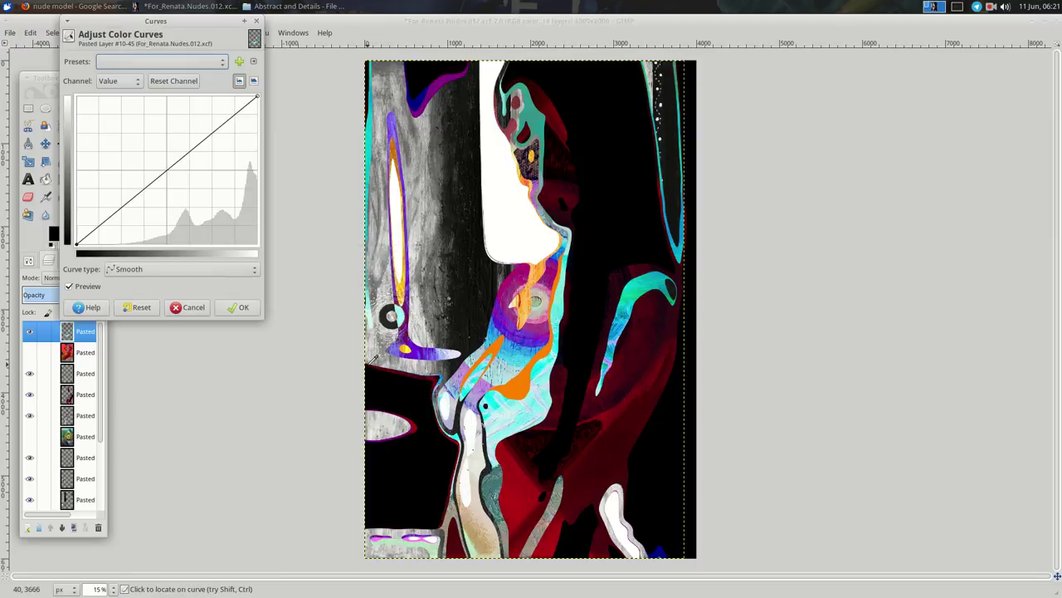
left_click(221, 220)
left_click_drag(221, 219, 237, 225)
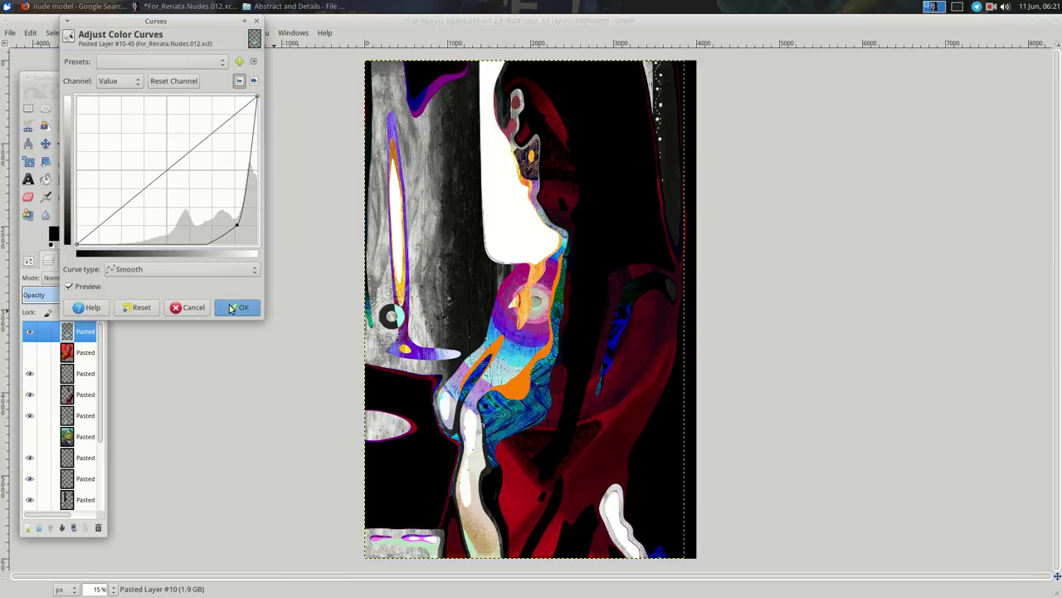
left_click(238, 307)
scroll(44, 400, "down", 3)
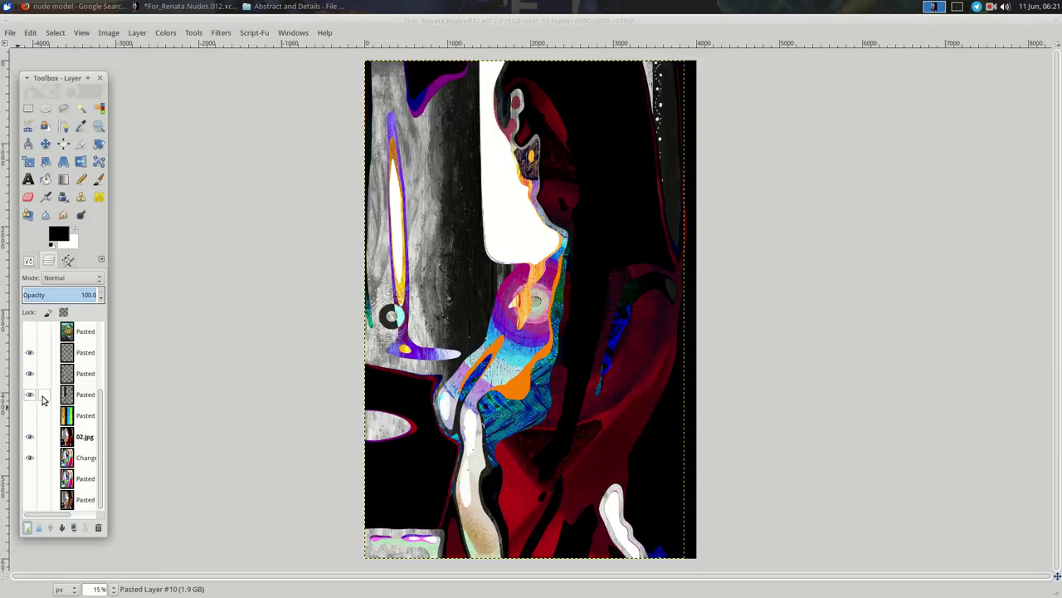
Select the figure's orange shapes and paste the red painting into them as a new layer.
left_click(83, 440)
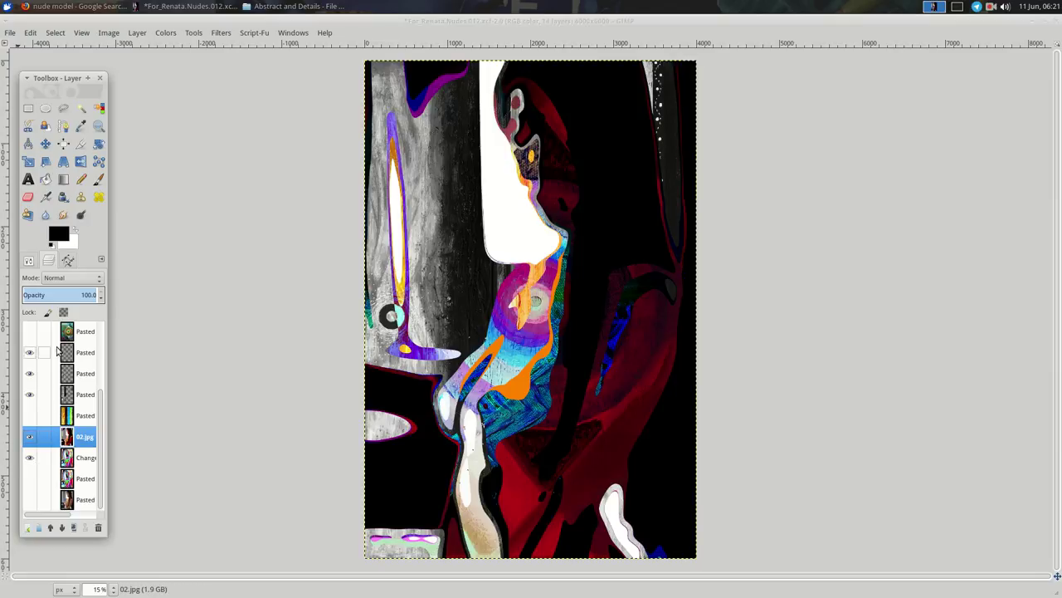
left_click(104, 109)
left_click(517, 385)
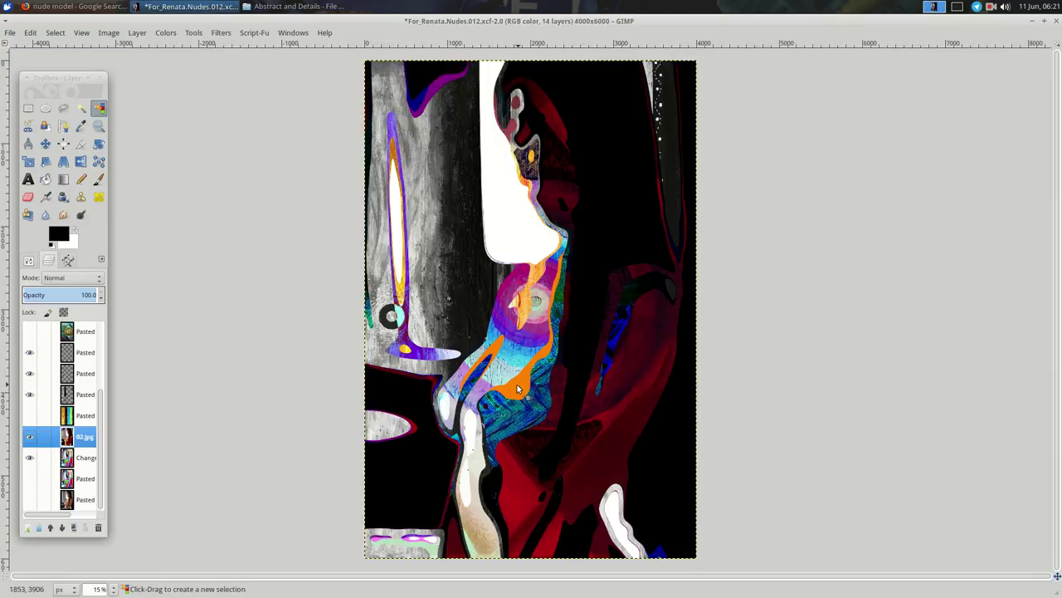
scroll(75, 415, "up", 3)
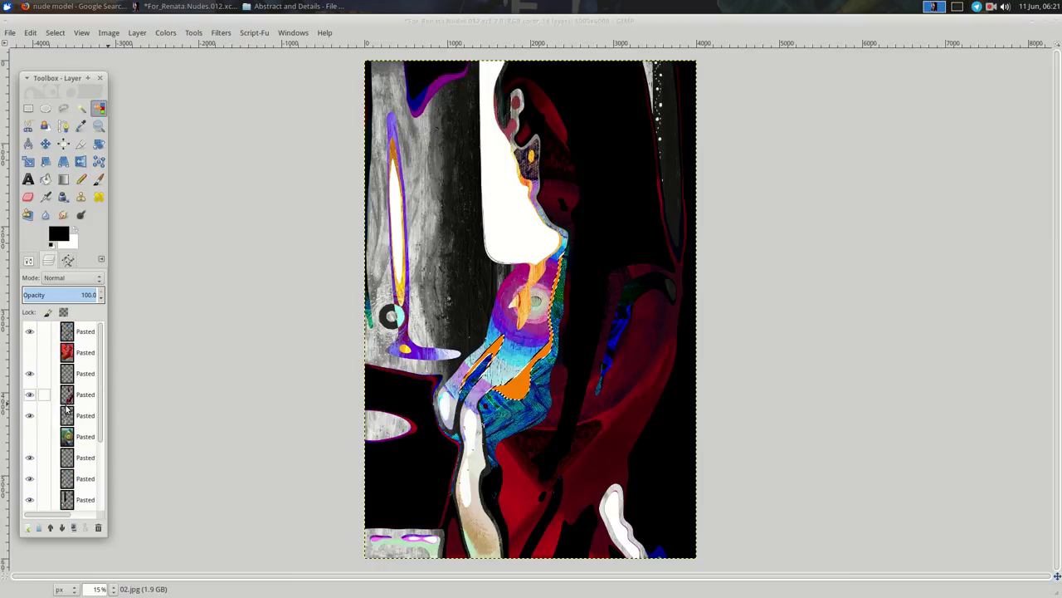
left_click(85, 352)
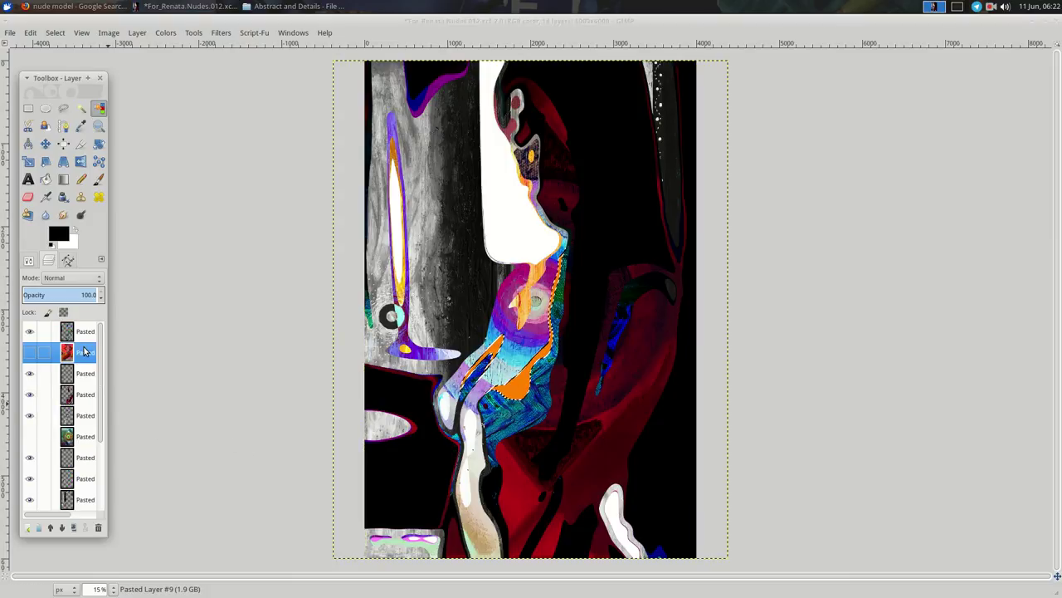
key("ctrl+c")
key("ctrl+v")
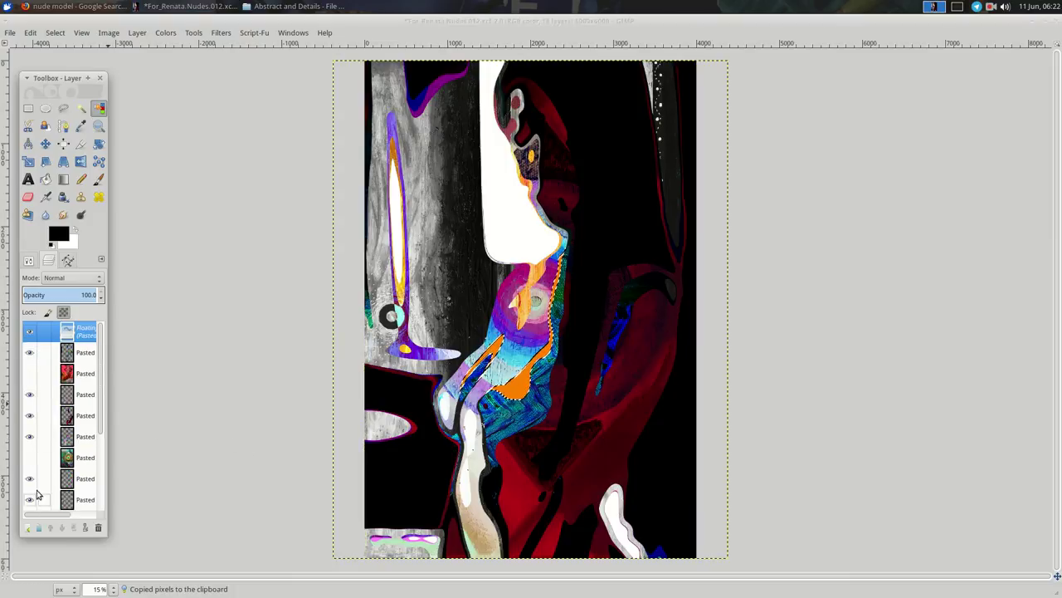
left_click(28, 527)
Brighten the new texture layer by raising the Value curve in Curves.
right_click(261, 249)
mouse_move(283, 339)
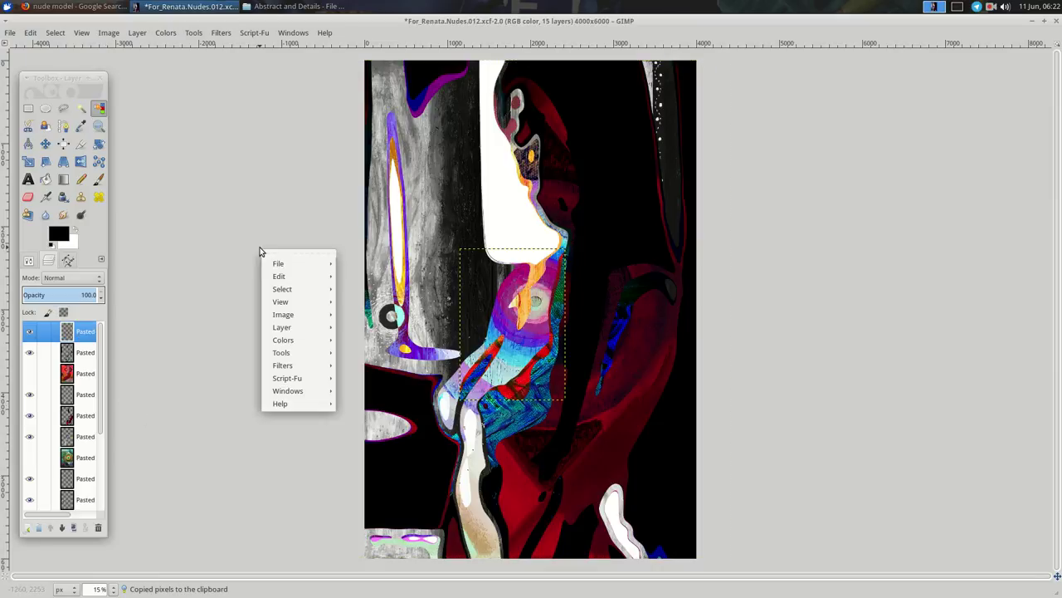
left_click(396, 402)
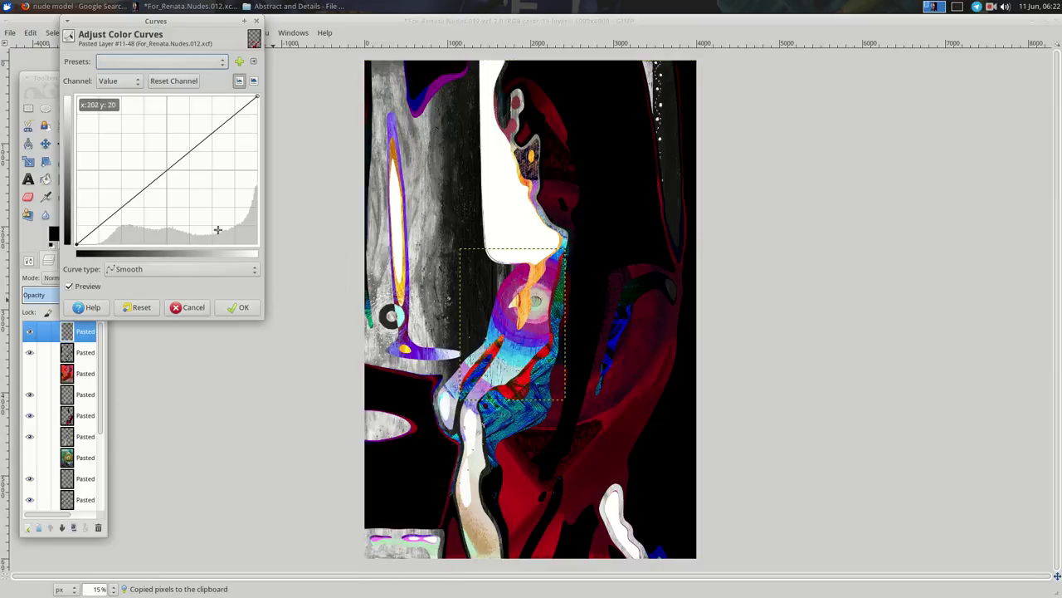
left_click_drag(129, 129, 120, 123)
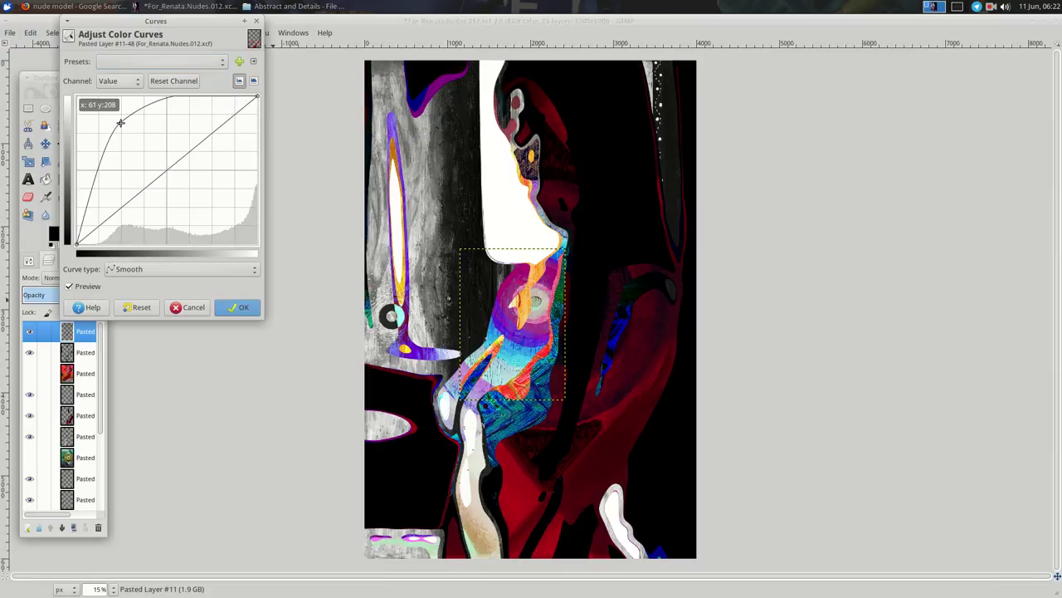
left_click_drag(120, 123, 115, 129)
left_click(241, 307)
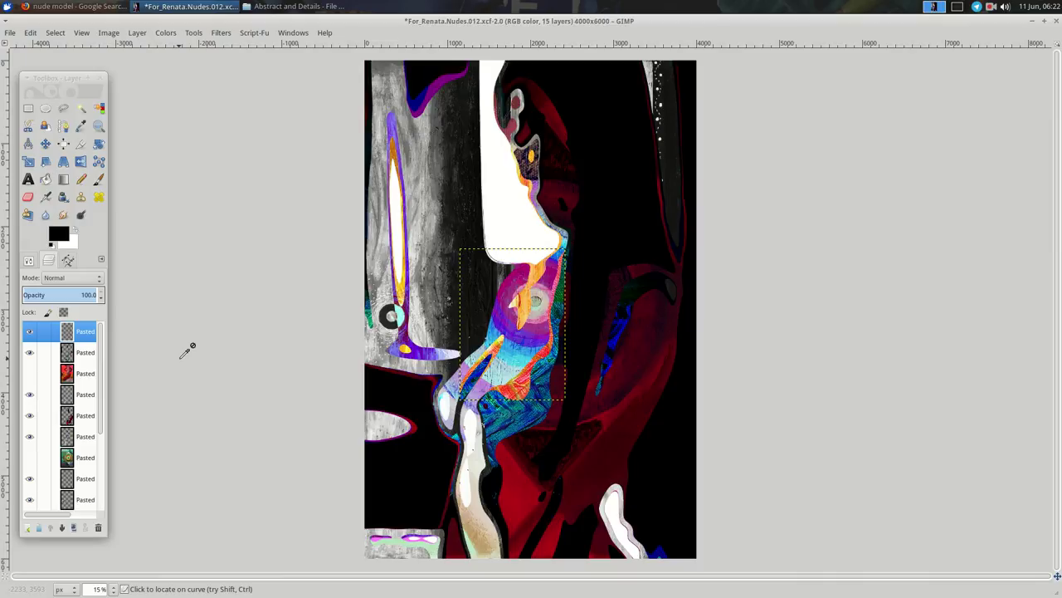
scroll(63, 464, "down", 5)
On the 02.jpg layer, select the dark regions right of the figure by colour.
left_click(73, 478)
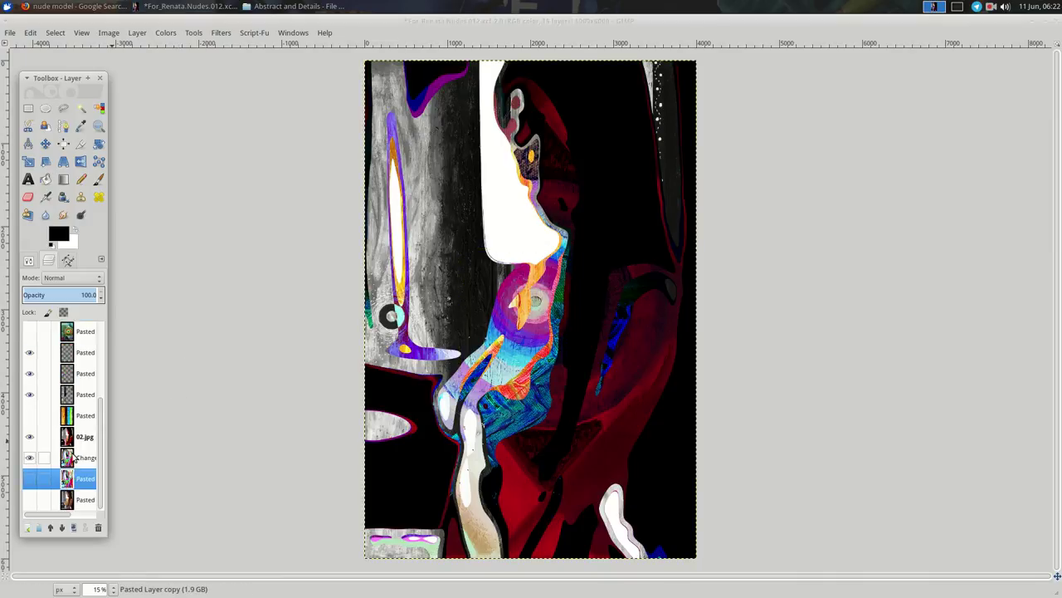
left_click(79, 458)
left_click(86, 434)
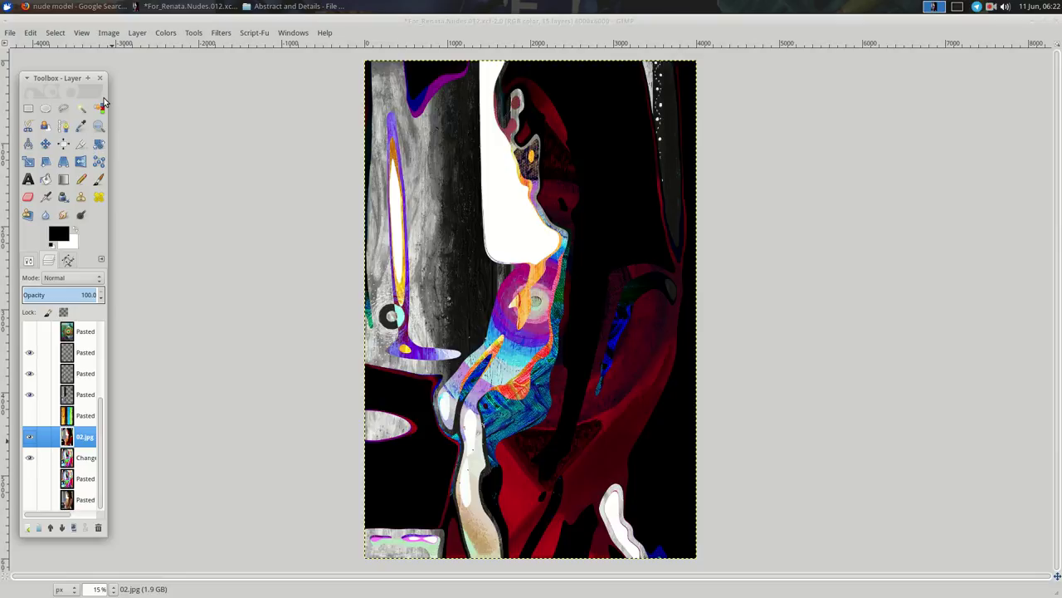
left_click(100, 108)
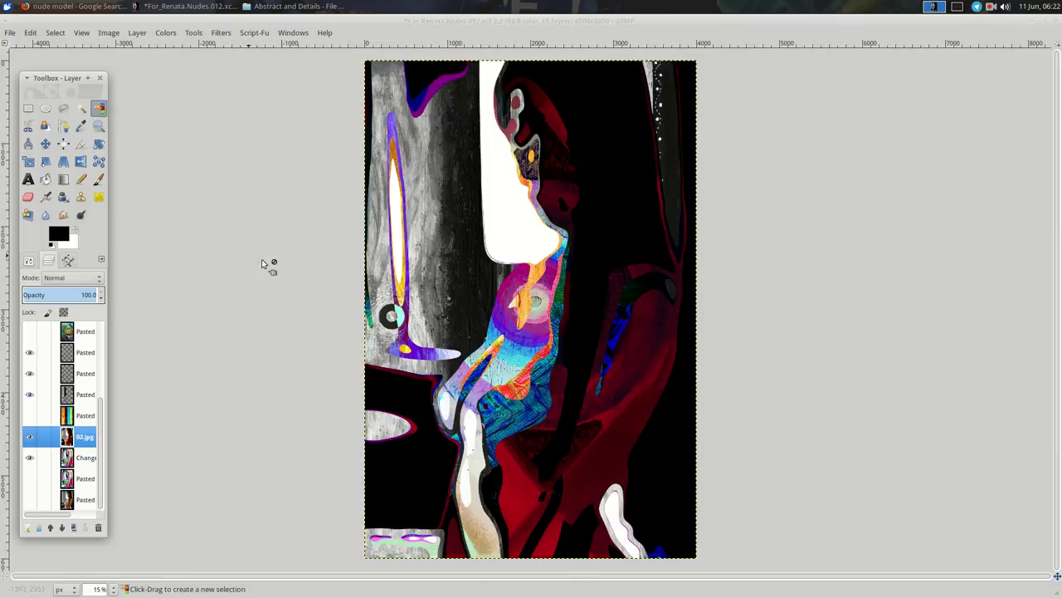
left_click(617, 237)
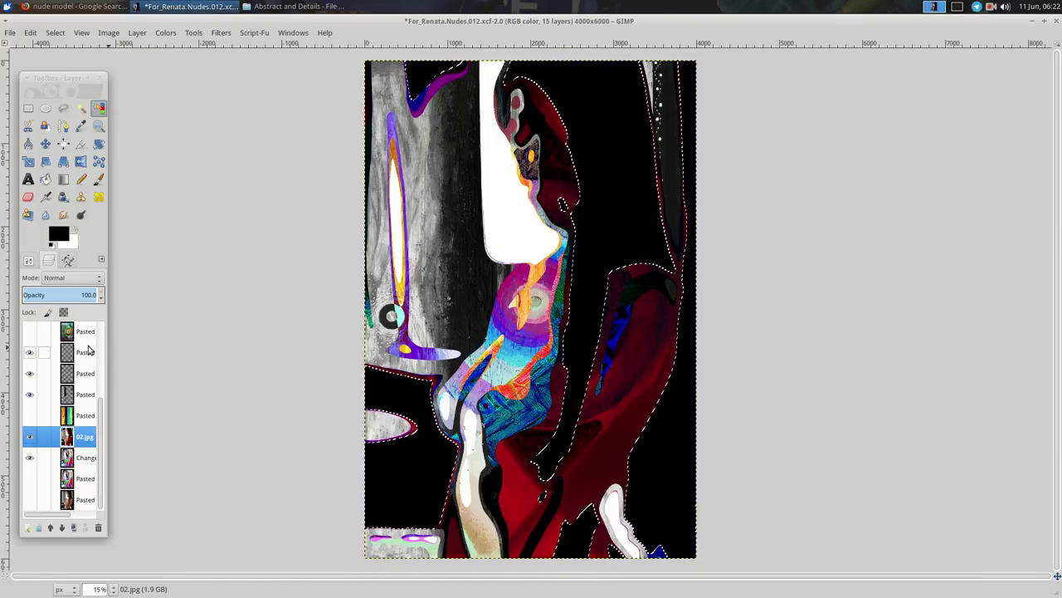
Copy the texture layer within the selection and paste it as a new layer.
left_click(29, 416)
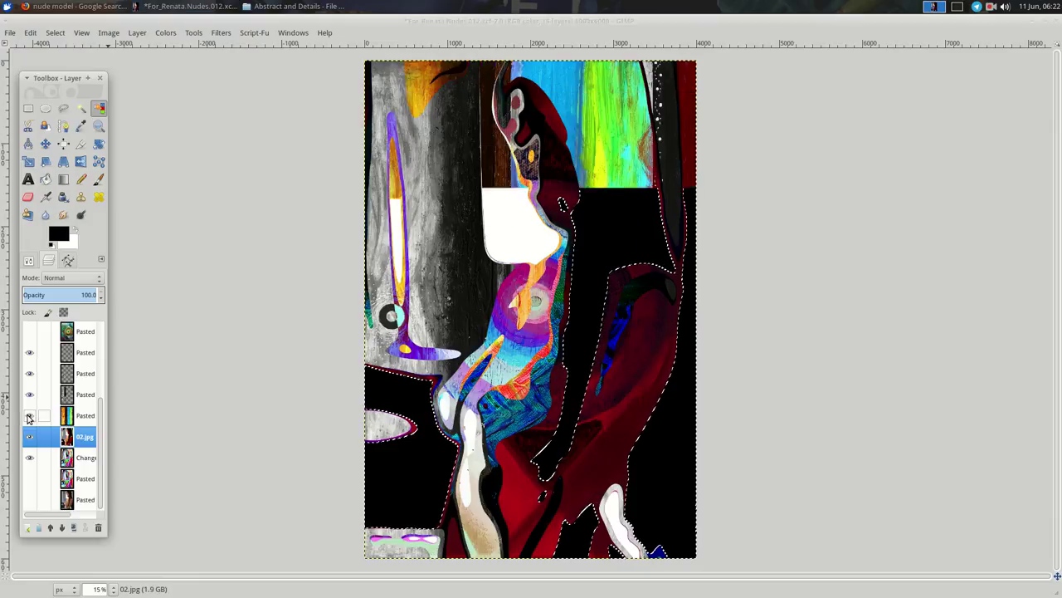
left_click(29, 416)
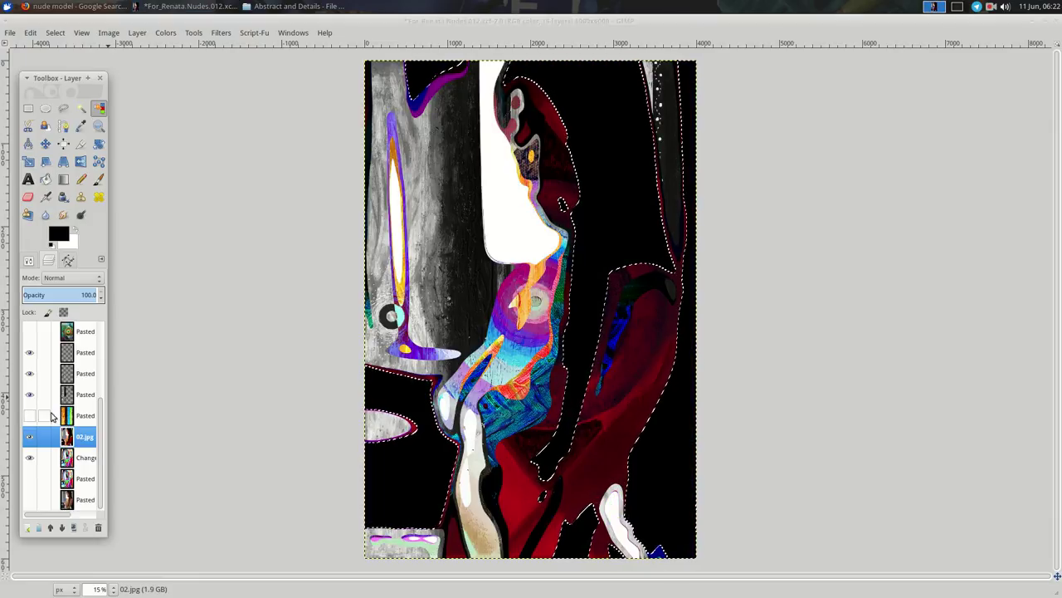
left_click(63, 416)
key("ctrl+c")
key("ctrl+v")
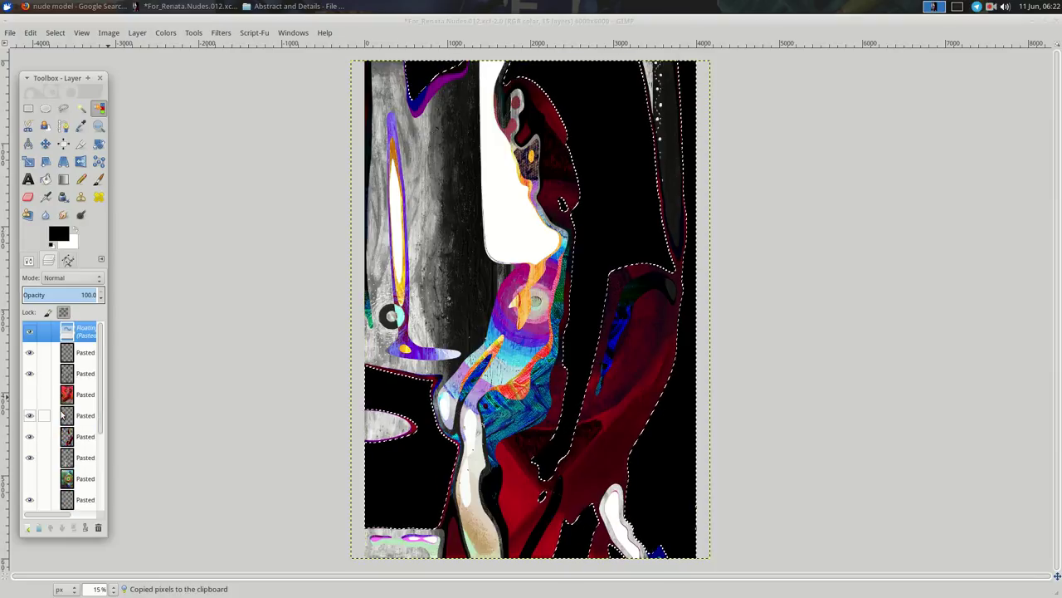
left_click(29, 528)
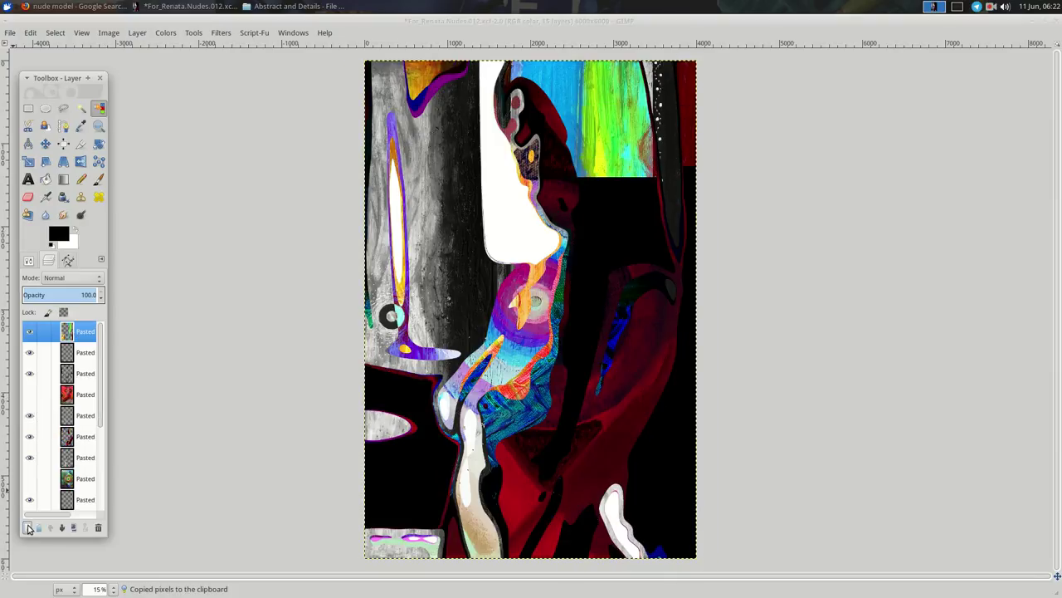
Apply Value Invert to the new layer, after trying and undoing a plain Invert.
right_click(249, 208)
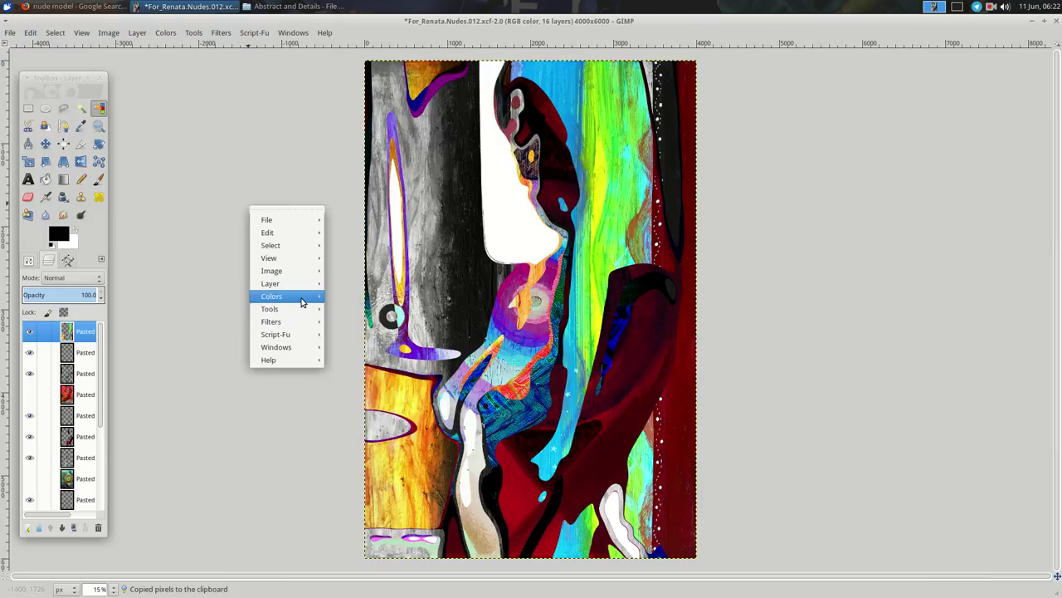
left_click(369, 425)
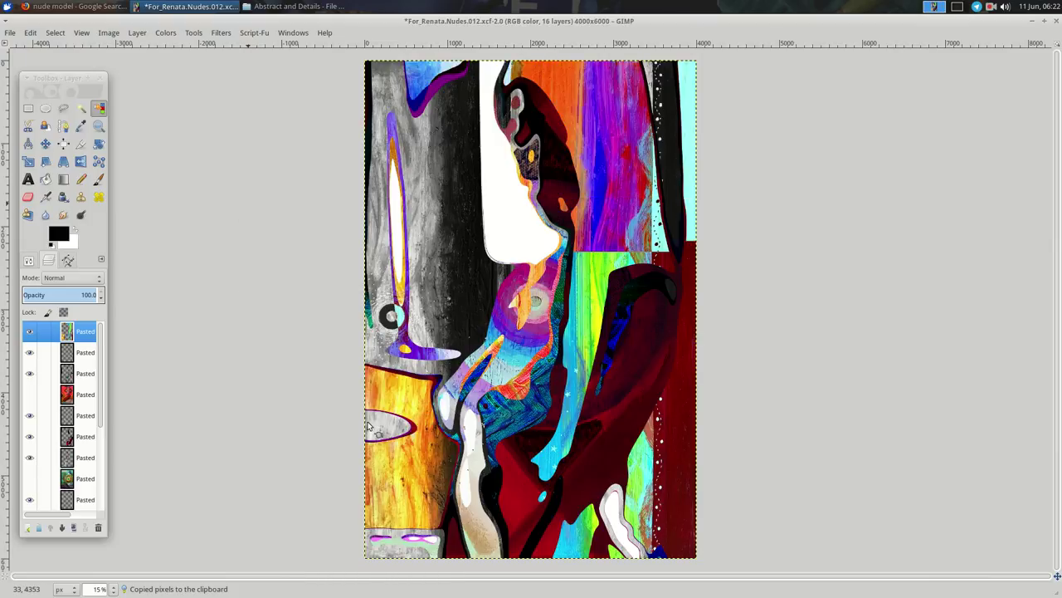
key("ctrl+z")
right_click(265, 238)
mouse_move(286, 326)
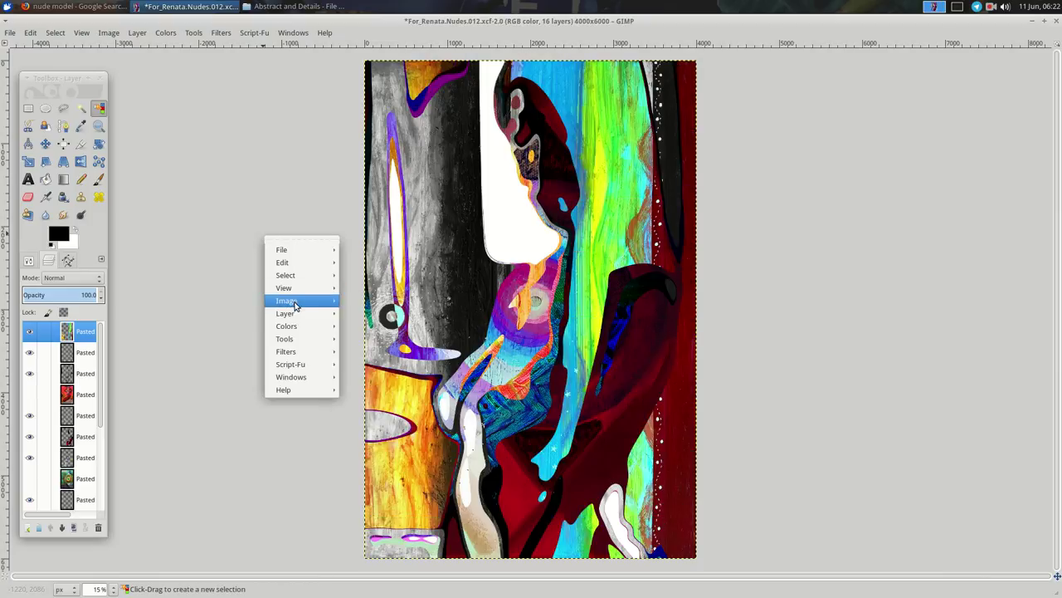
left_click(420, 454)
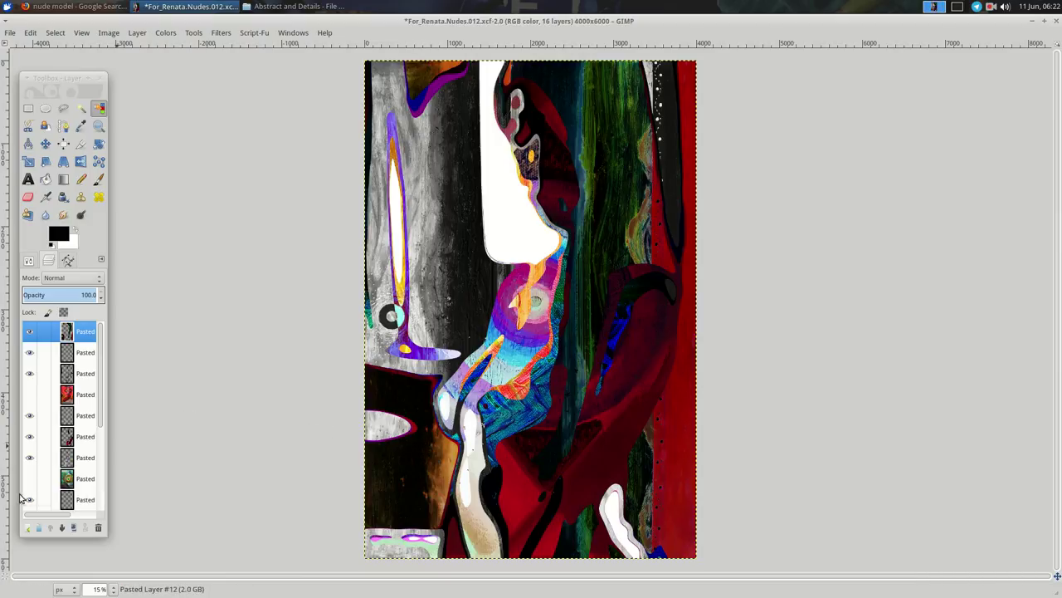
scroll(88, 466, "down", 5)
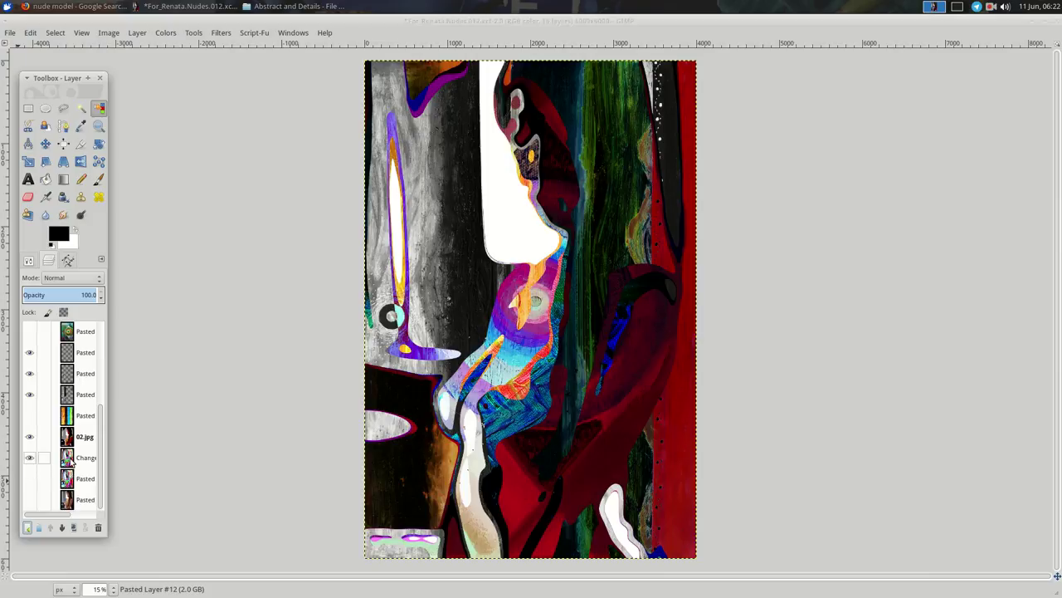
Select the figure's white face and body areas and paste the texture into them as a new layer.
left_click(78, 437)
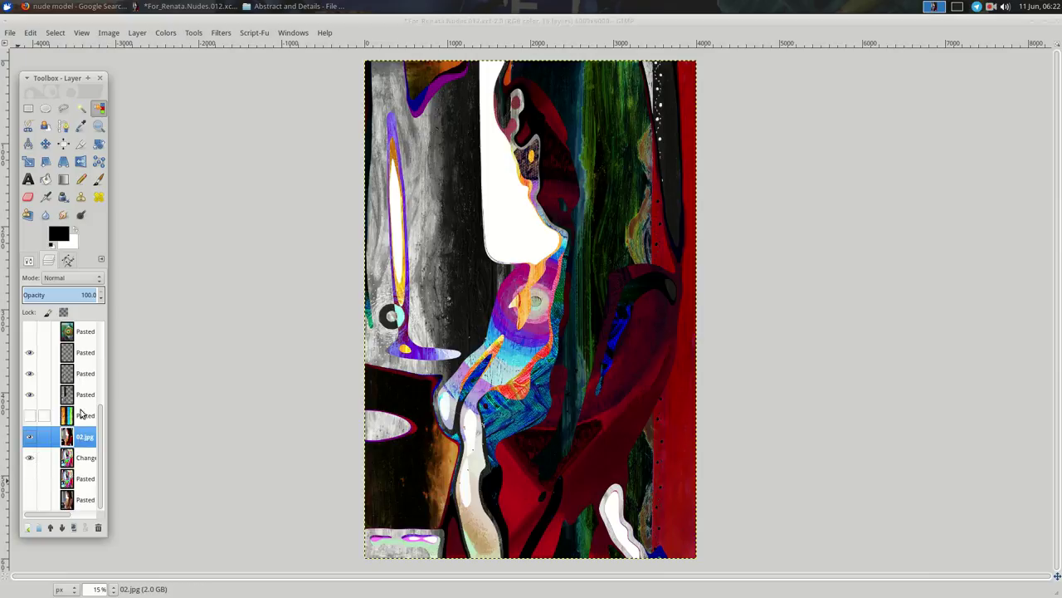
left_click(103, 108)
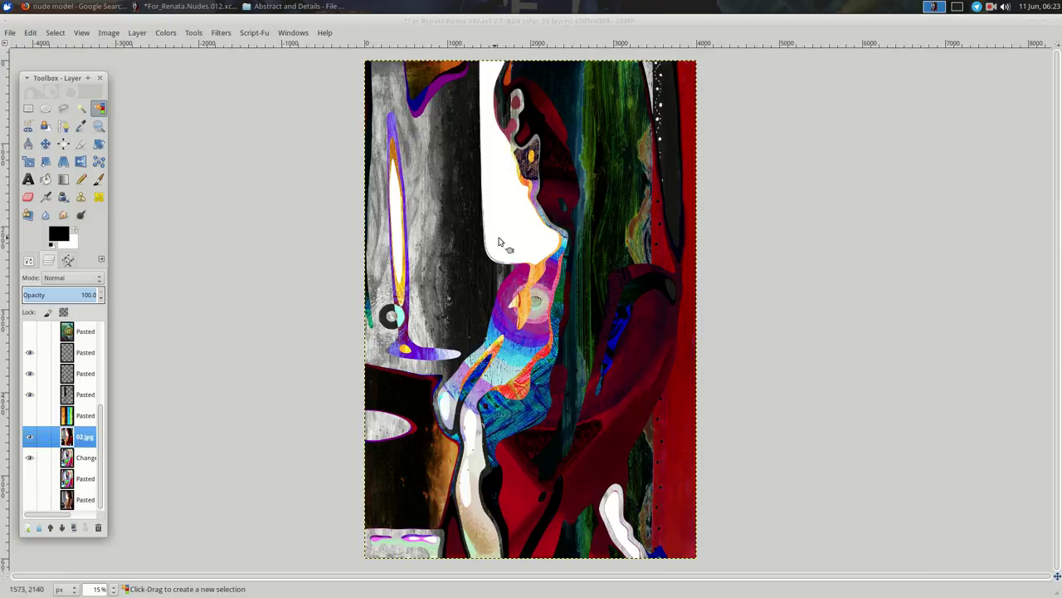
left_click(376, 359)
left_click(92, 414)
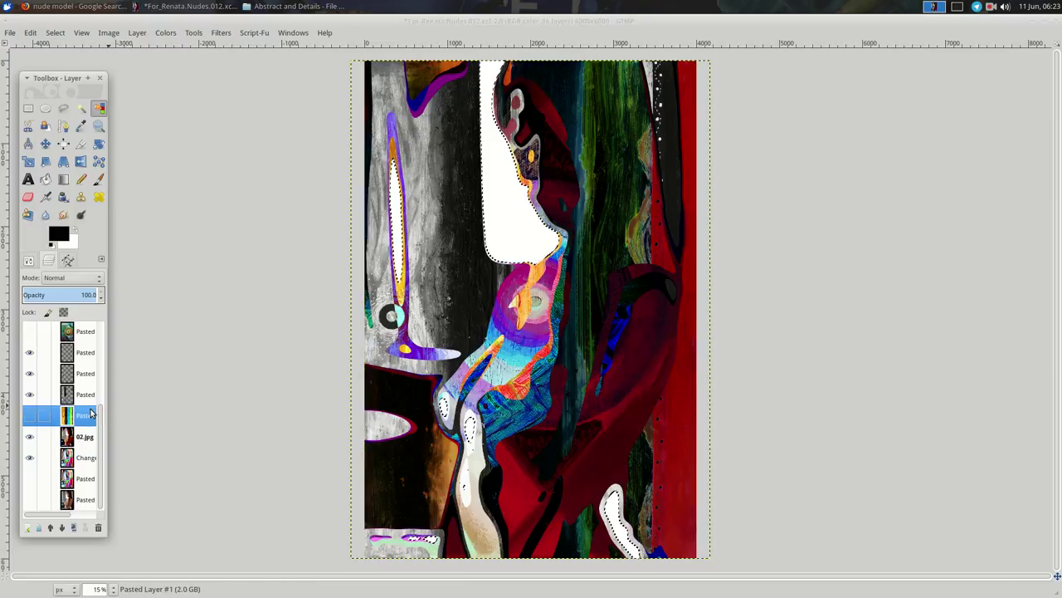
key("ctrl+c")
key("ctrl+v")
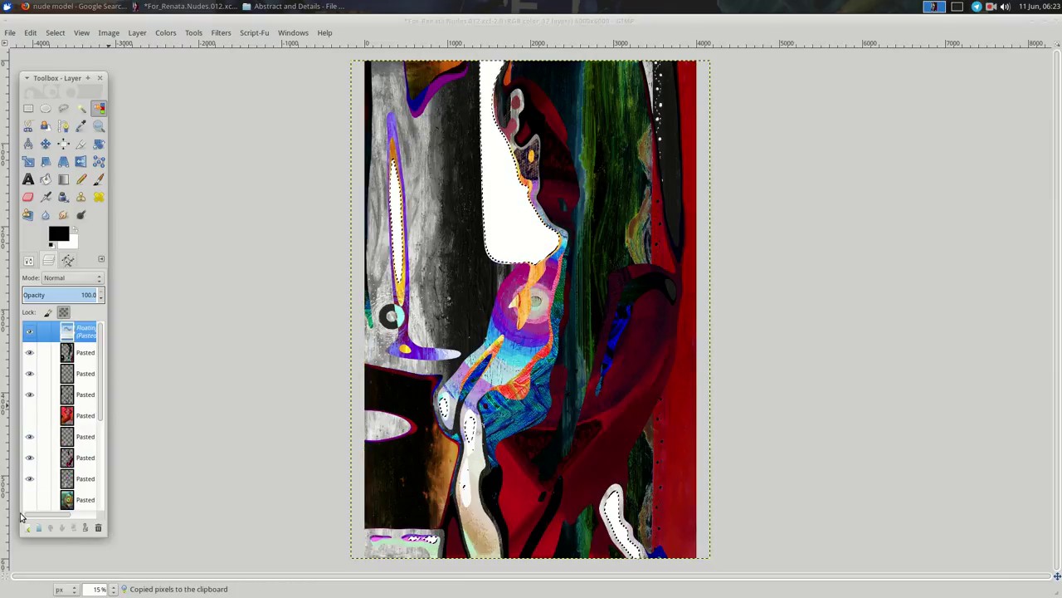
left_click(28, 527)
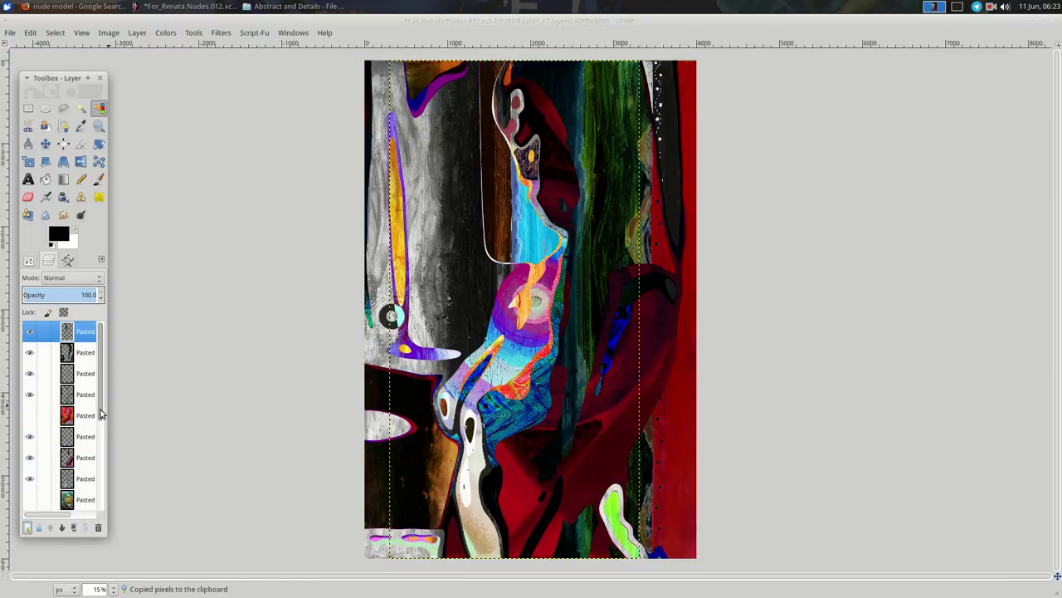
Show the hidden texture layer and brighten the new layer with a steep Value curve.
scroll(99, 415, "down", 3)
left_click(29, 415)
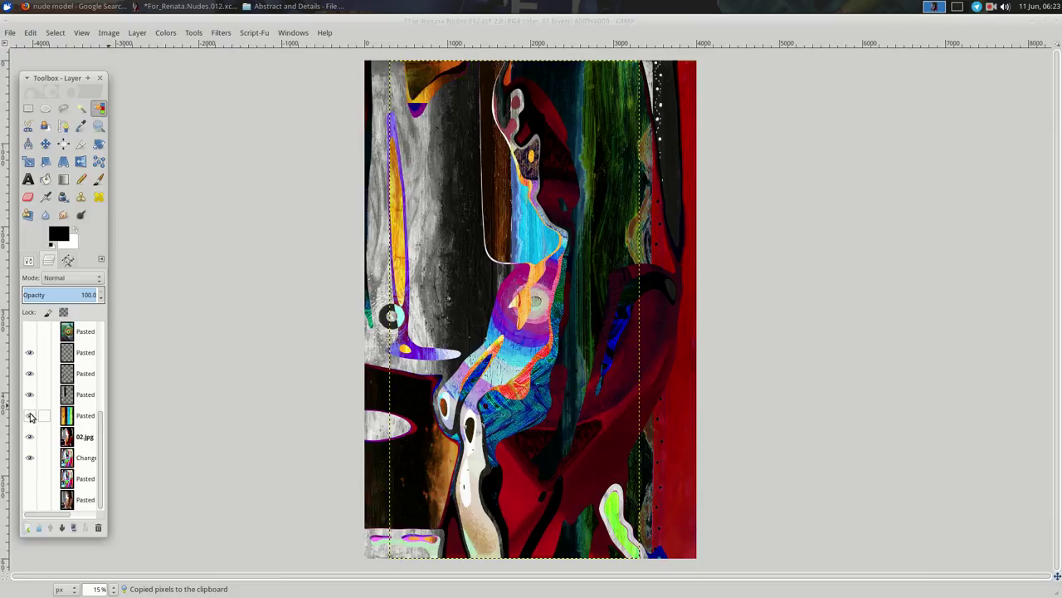
scroll(44, 421, "up", 3)
right_click(192, 255)
mouse_move(214, 345)
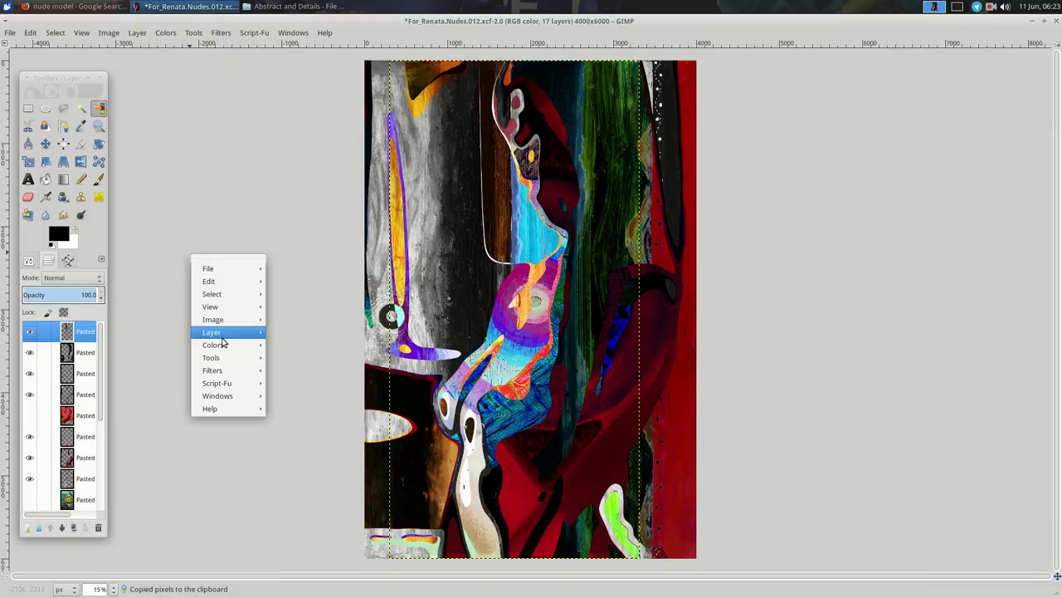
left_click(320, 400)
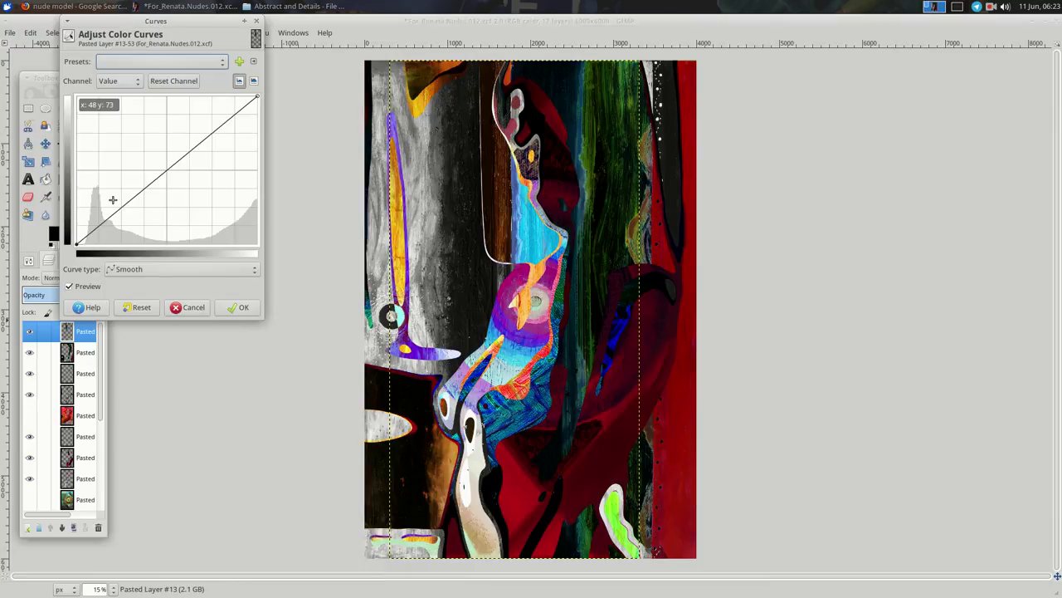
left_click_drag(103, 149, 82, 120)
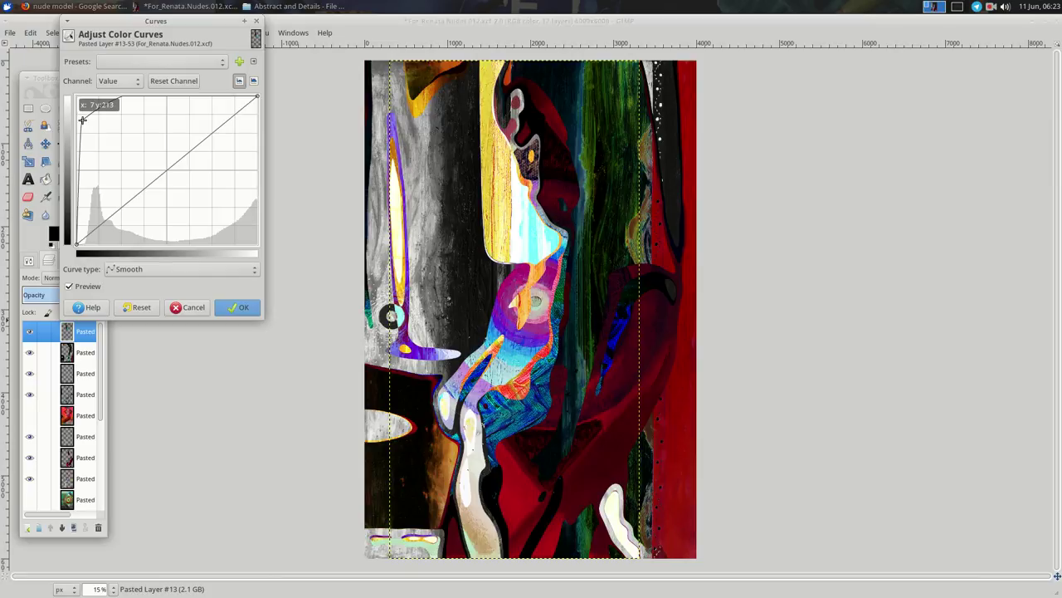
left_click(237, 308)
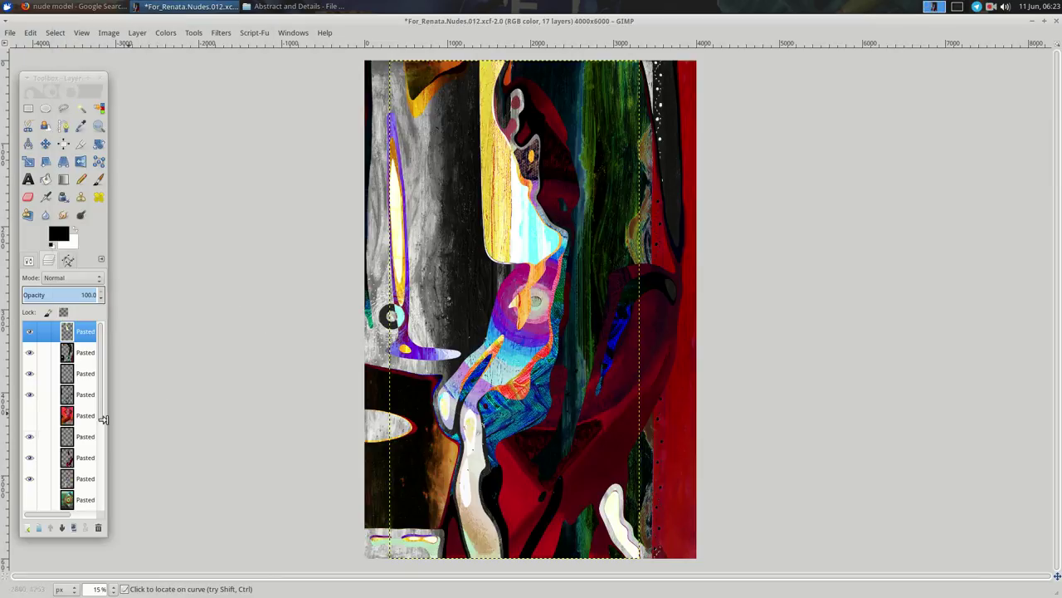
scroll(79, 433, "down", 5)
Raise the Overlay layer Change up the layer stack.
double_click(78, 453)
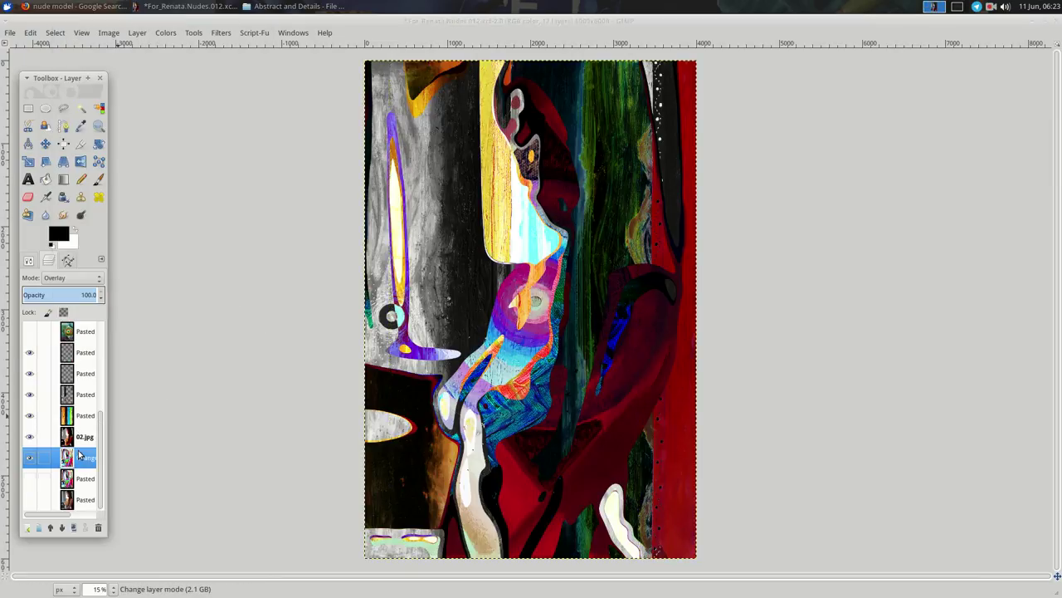
double_click(51, 528)
triple_click(51, 528)
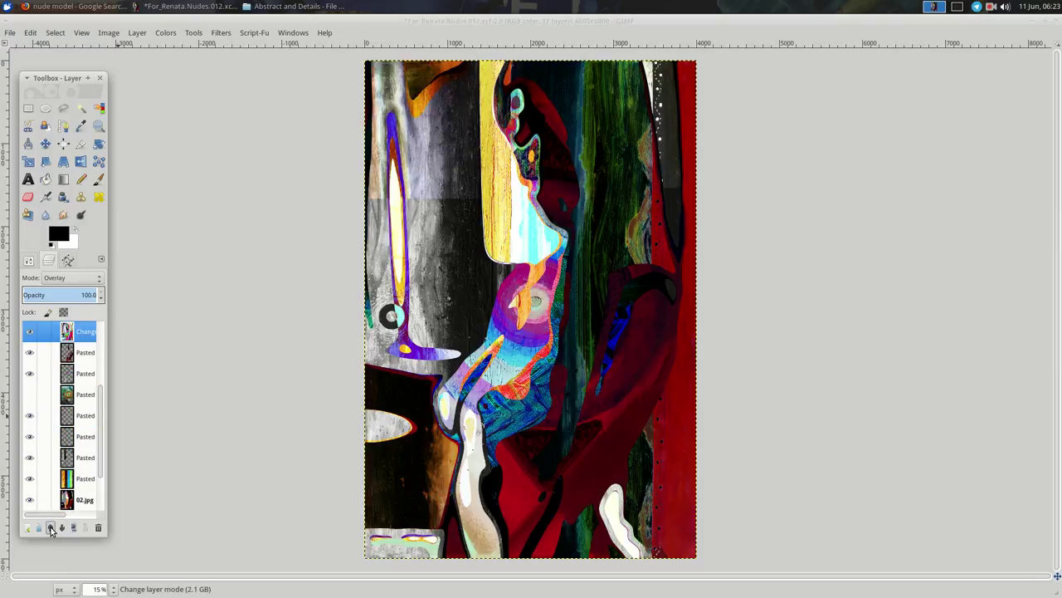
Move Change to the top of the stack, duplicate it and invert the copy.
left_click(51, 528)
double_click(50, 528)
left_click(51, 528)
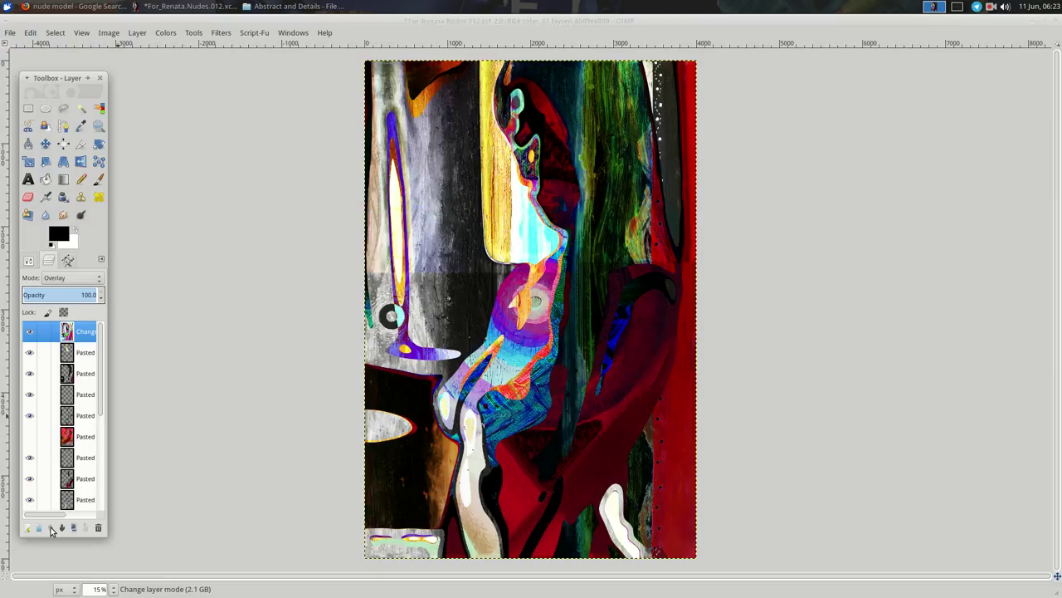
key("ctrl+shift+d")
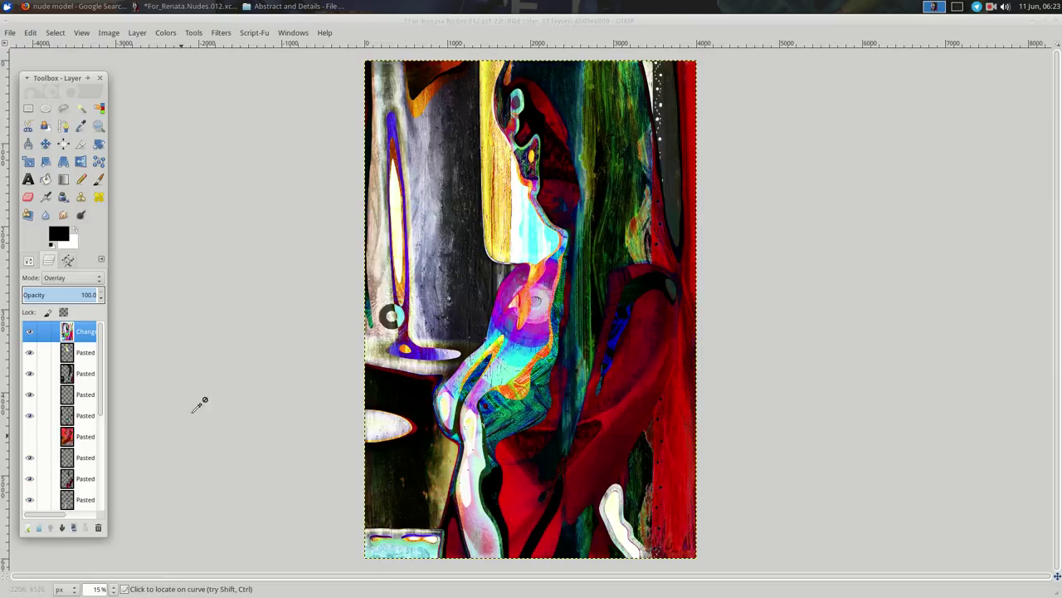
right_click(248, 276)
mouse_move(269, 365)
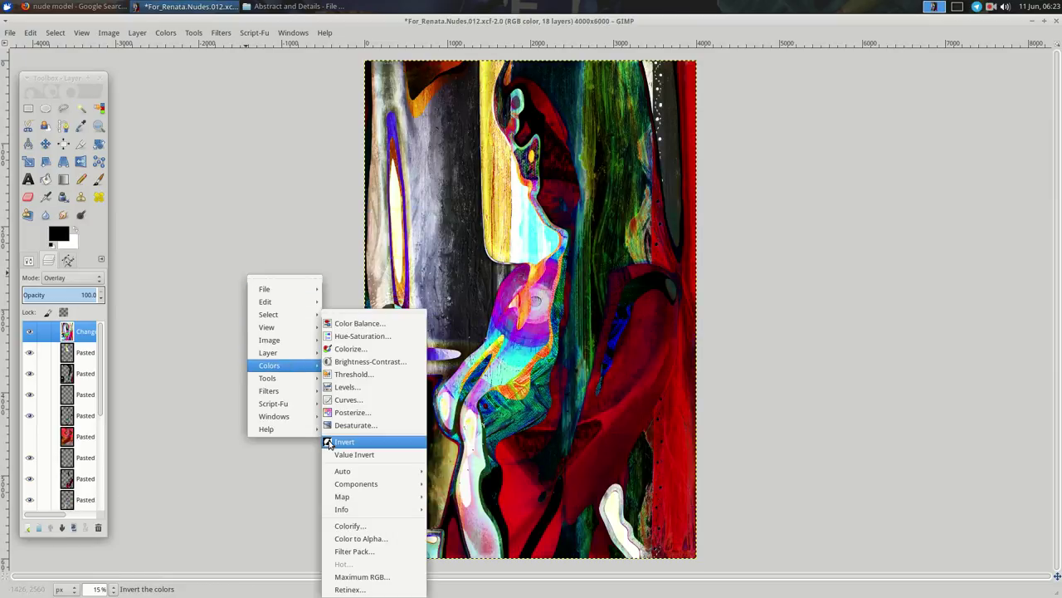
left_click(337, 441)
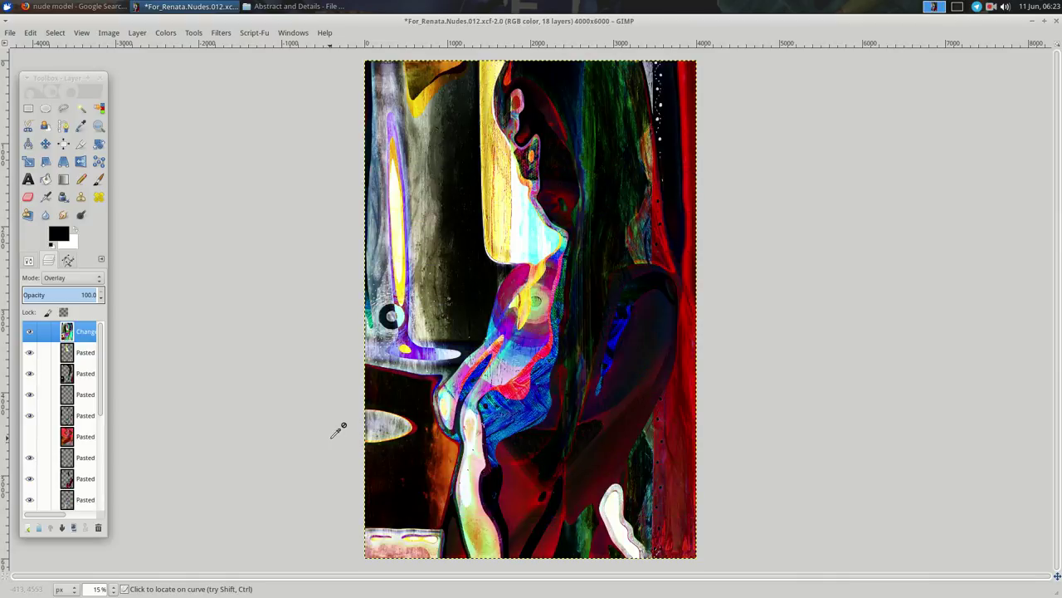
Duplicate the inverted Overlay layer and hide both top copies.
left_click(73, 529)
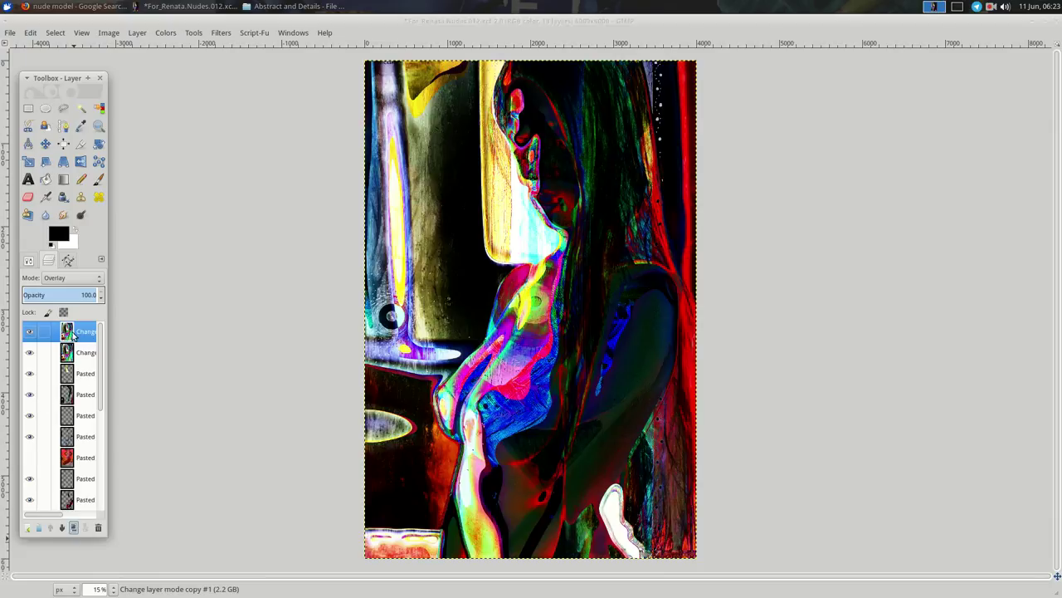
left_click(29, 332)
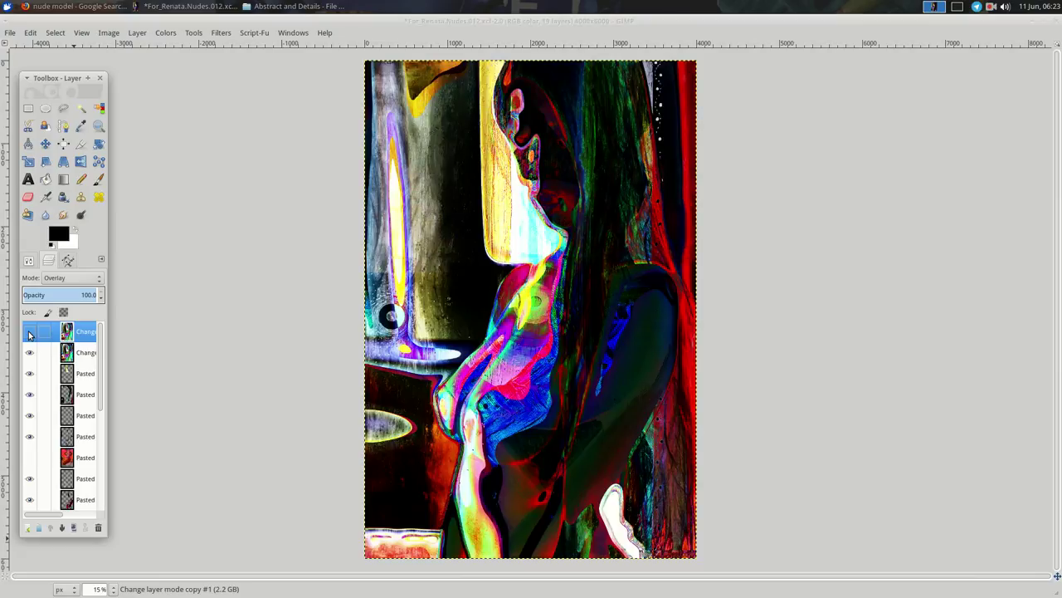
left_click(29, 352)
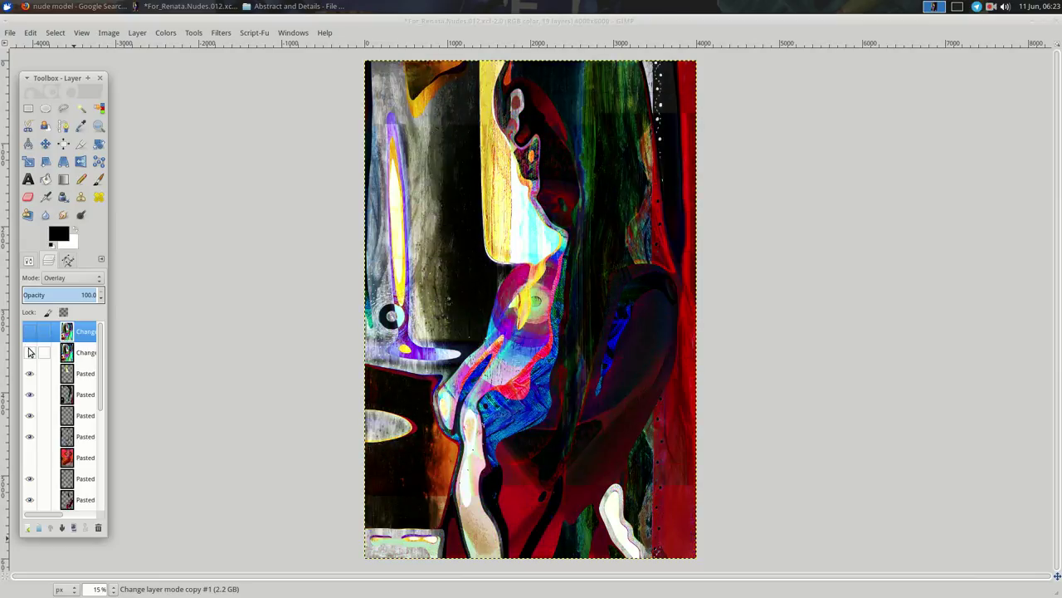
left_click(77, 352)
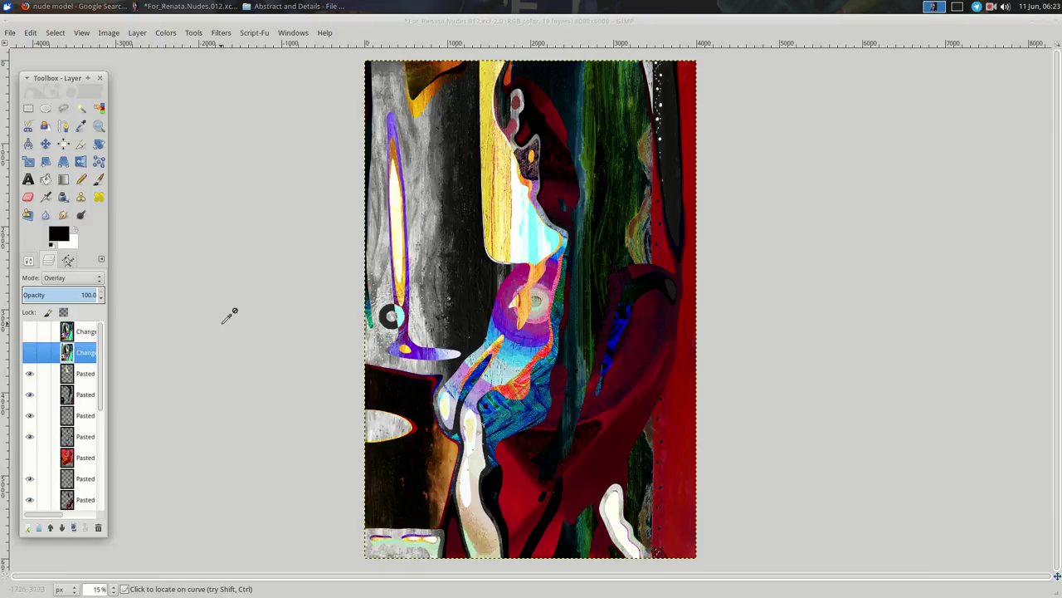
left_click(30, 353)
right_click(242, 301)
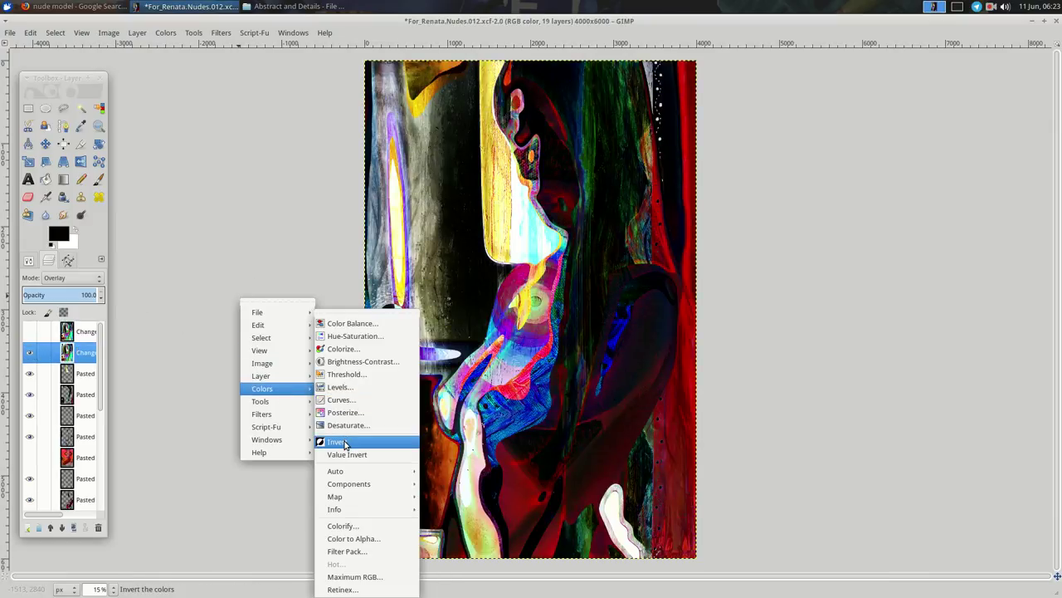
left_click(346, 442)
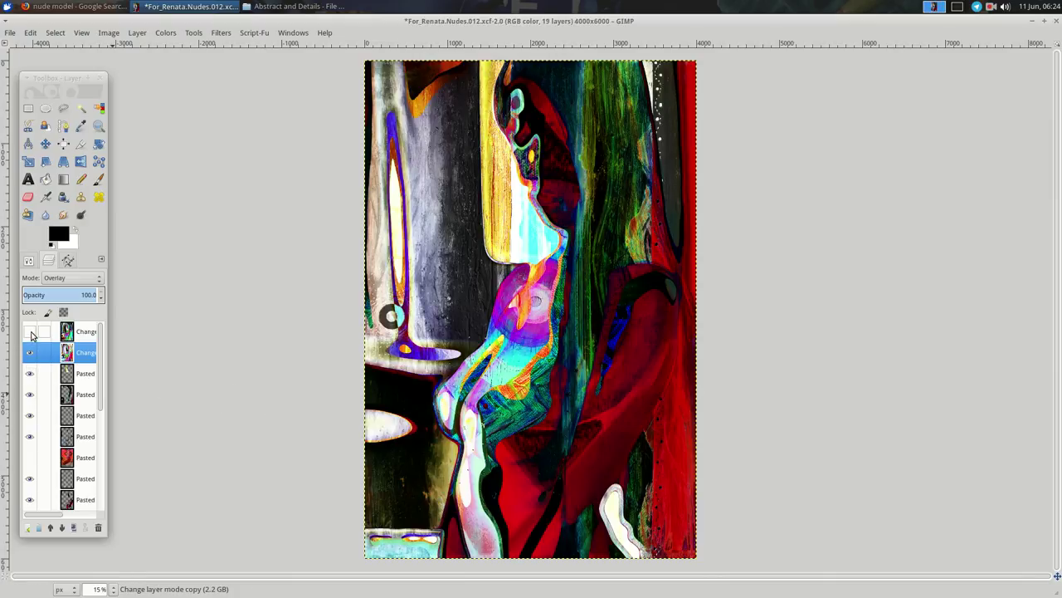
left_click(29, 354)
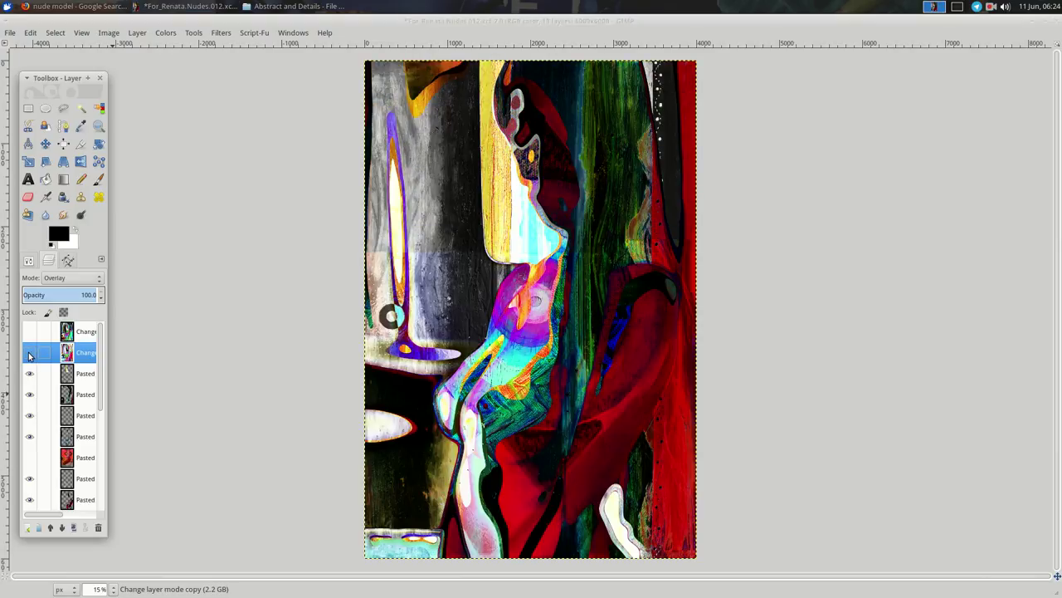
left_click(29, 354)
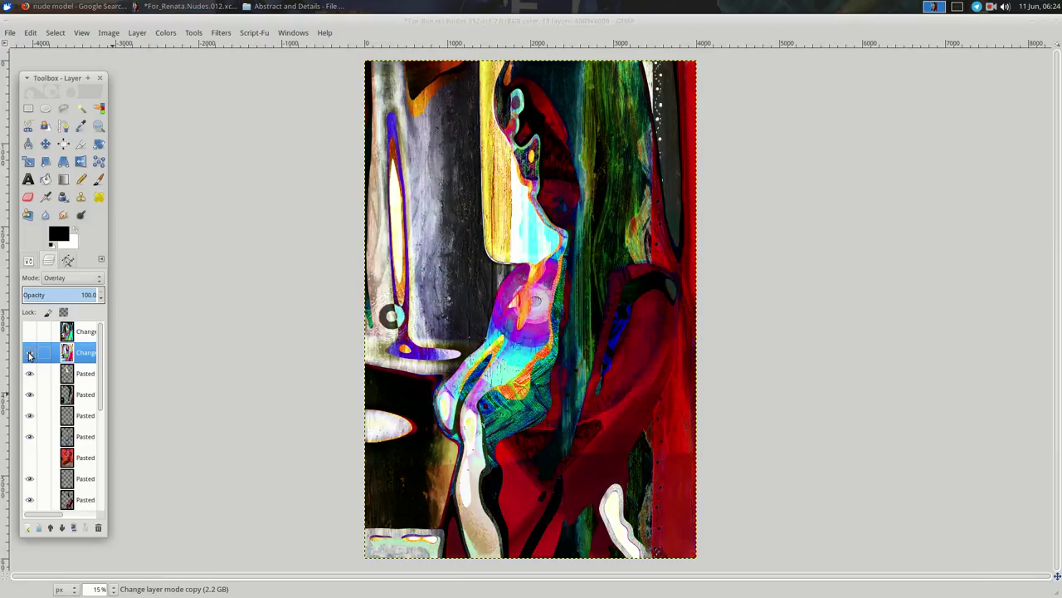
left_click(29, 354)
left_click(29, 354)
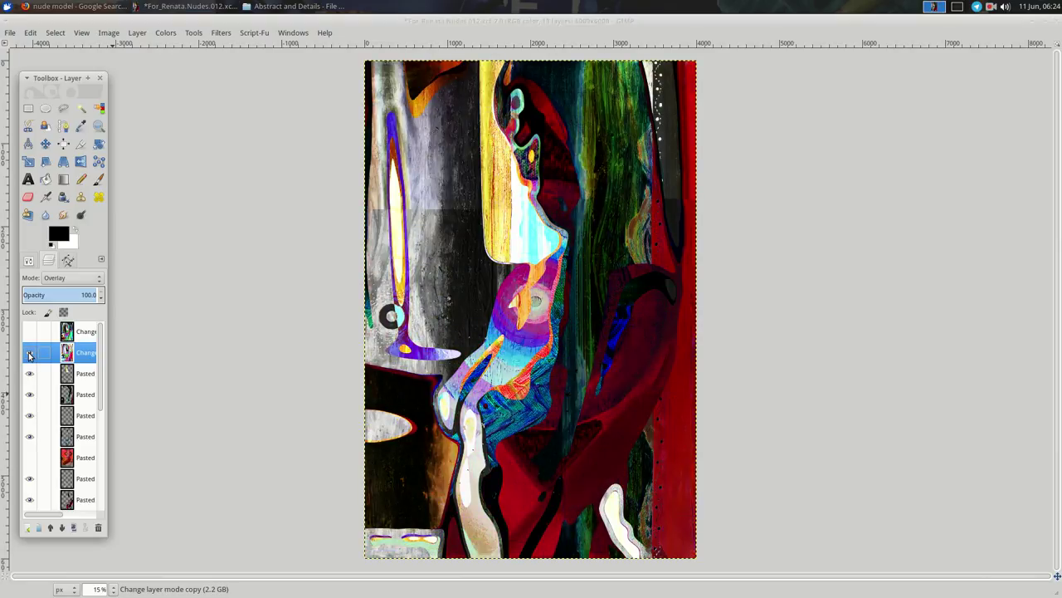
left_click(29, 354)
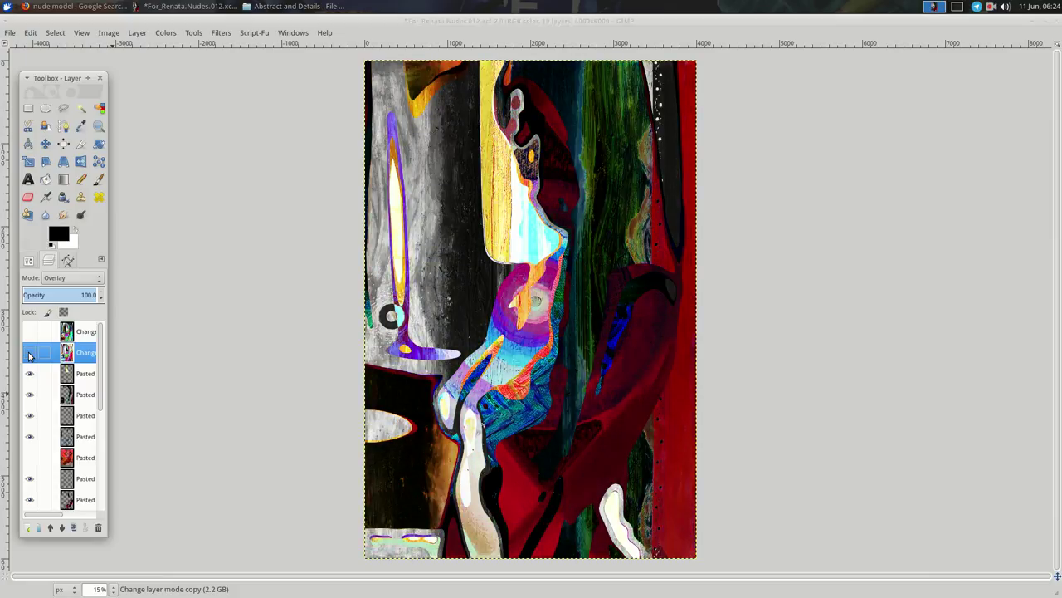
left_click(29, 354)
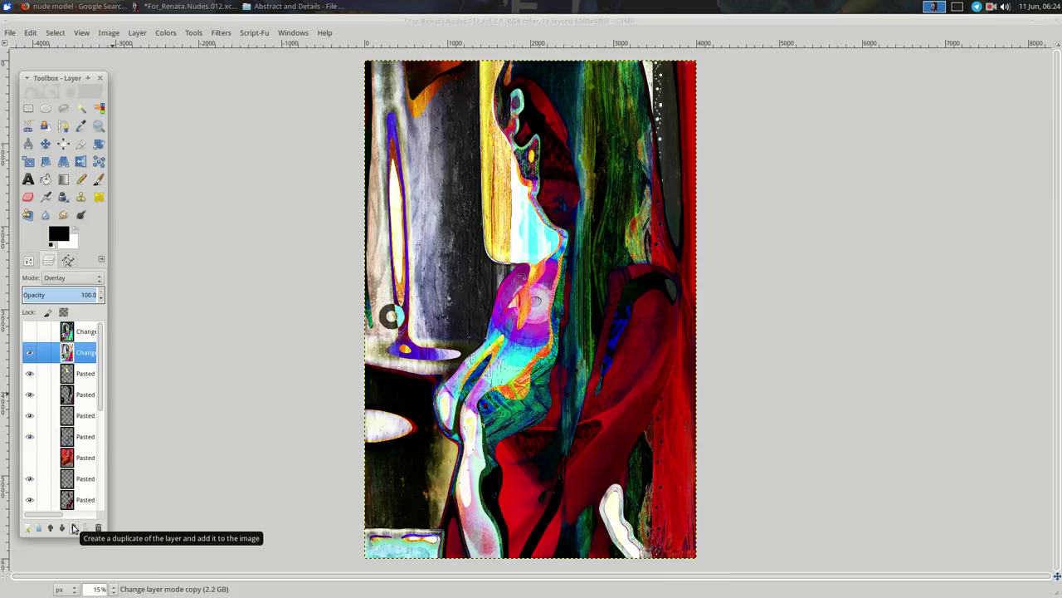
Switch to Select by Color and delete the top duplicate texture layer.
scroll(75, 494, "down", 5)
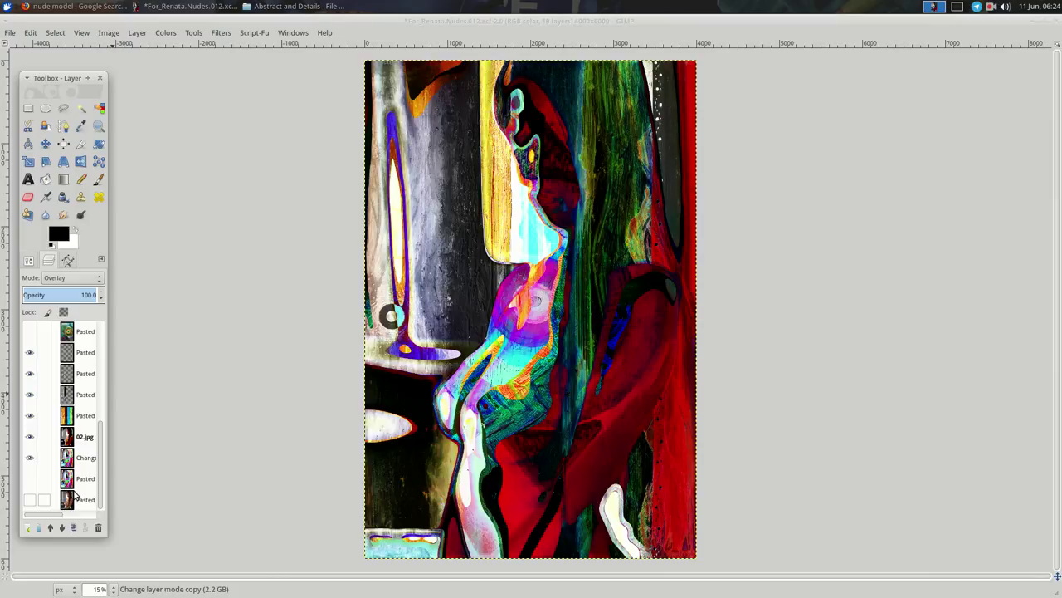
left_click(83, 436)
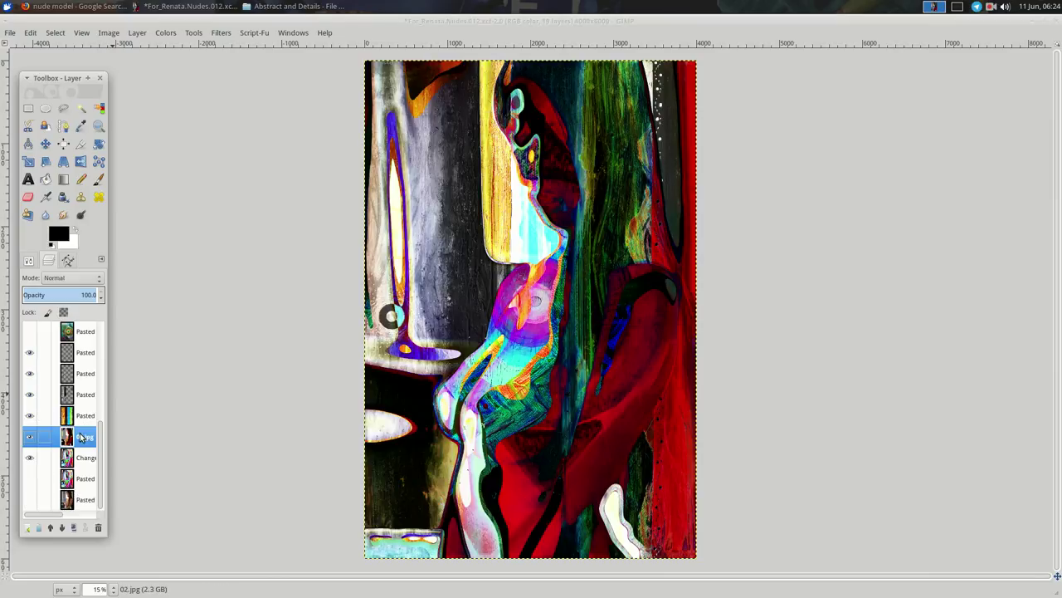
left_click(99, 111)
scroll(70, 396, "up", 3)
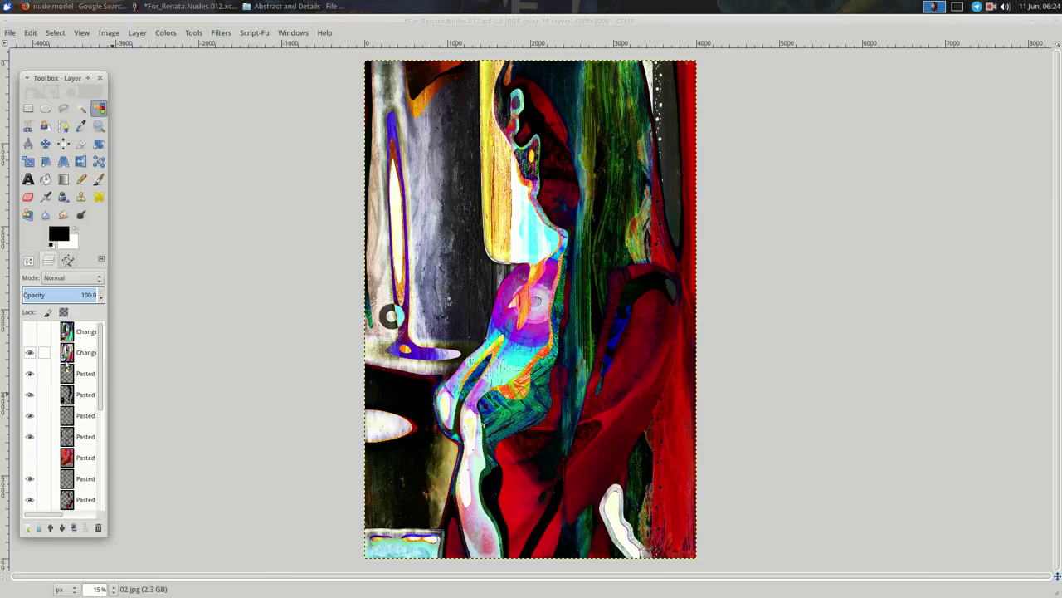
left_click(68, 358)
left_click(70, 334)
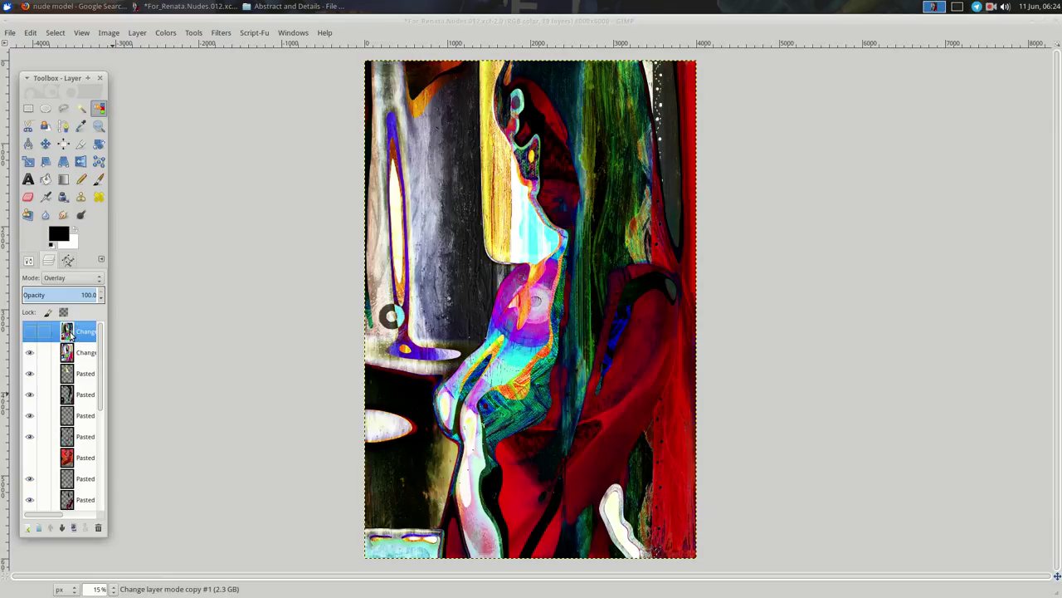
left_click(99, 528)
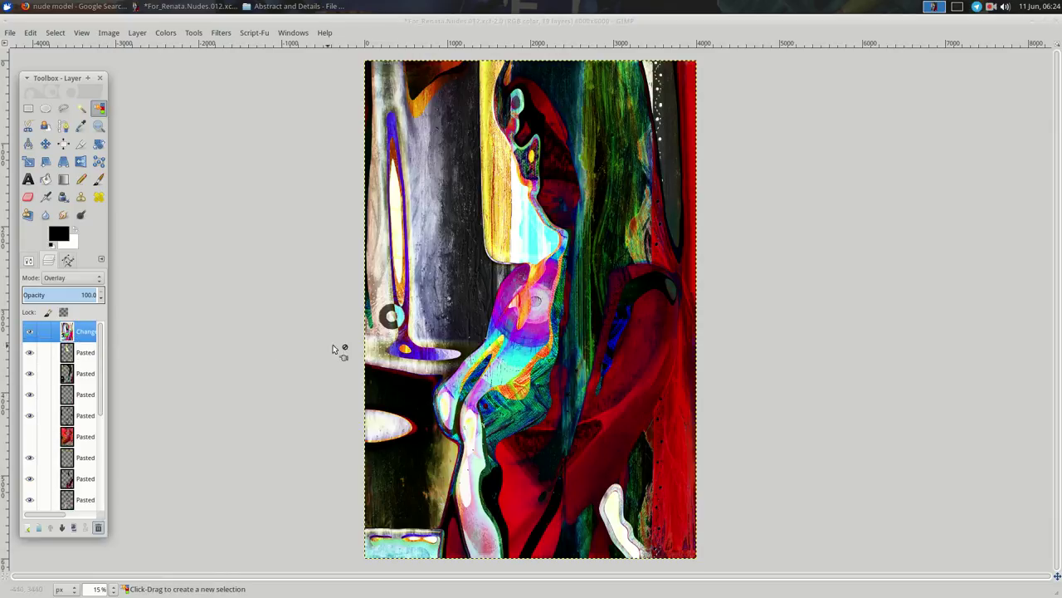
Select the clicked colour region of the portrait and make the top overlay layer active.
left_click(432, 300)
left_click(432, 300)
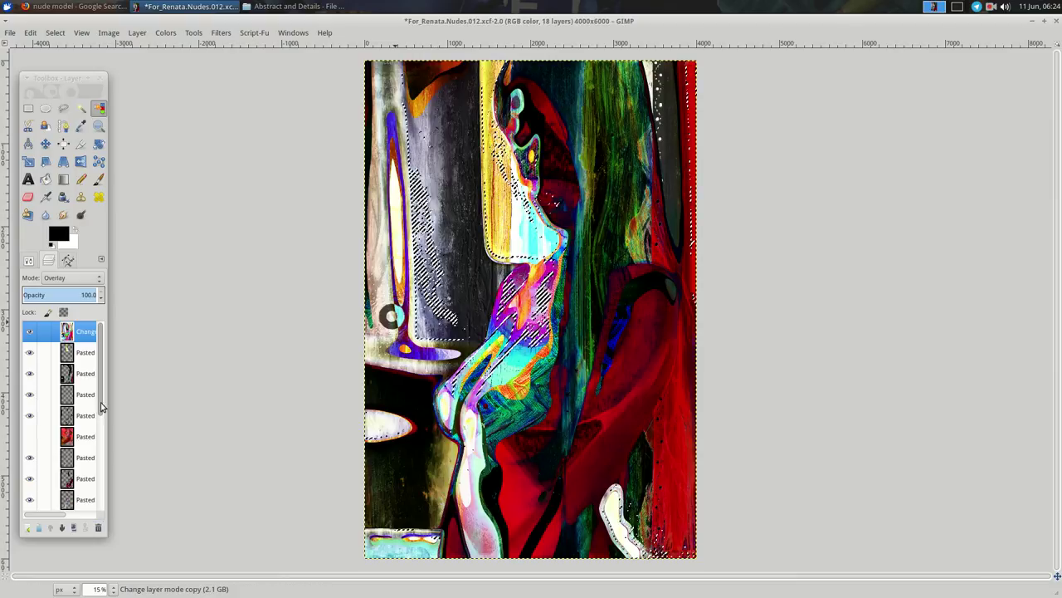
scroll(67, 415, "down", 5)
left_click(76, 438)
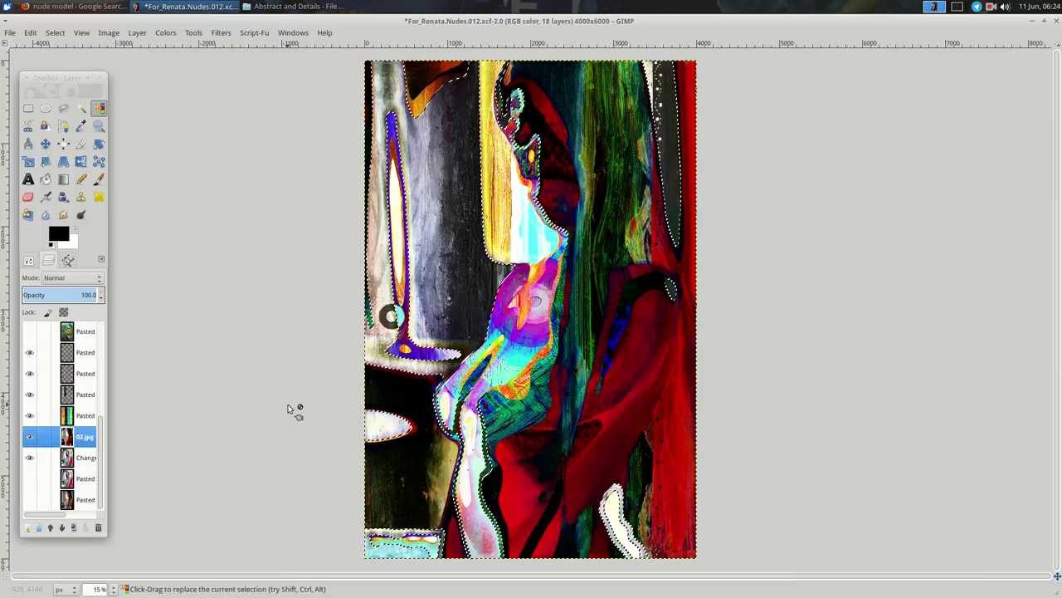
scroll(49, 398, "down", 3)
left_click(82, 332)
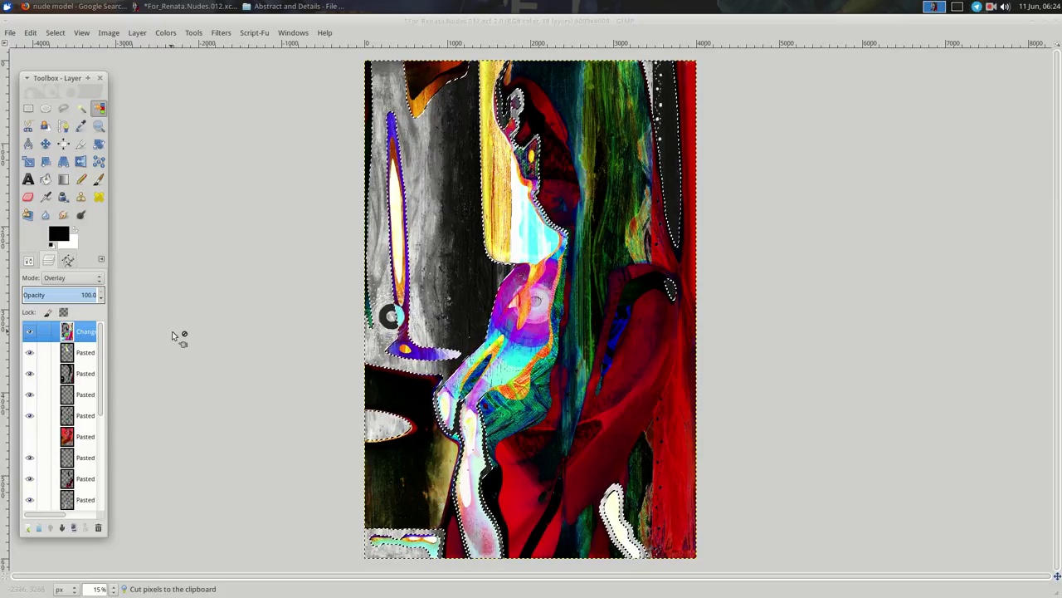
Compare the overlay on and off, then duplicate it with opacity 30.9.
left_click(29, 332)
left_click(30, 332)
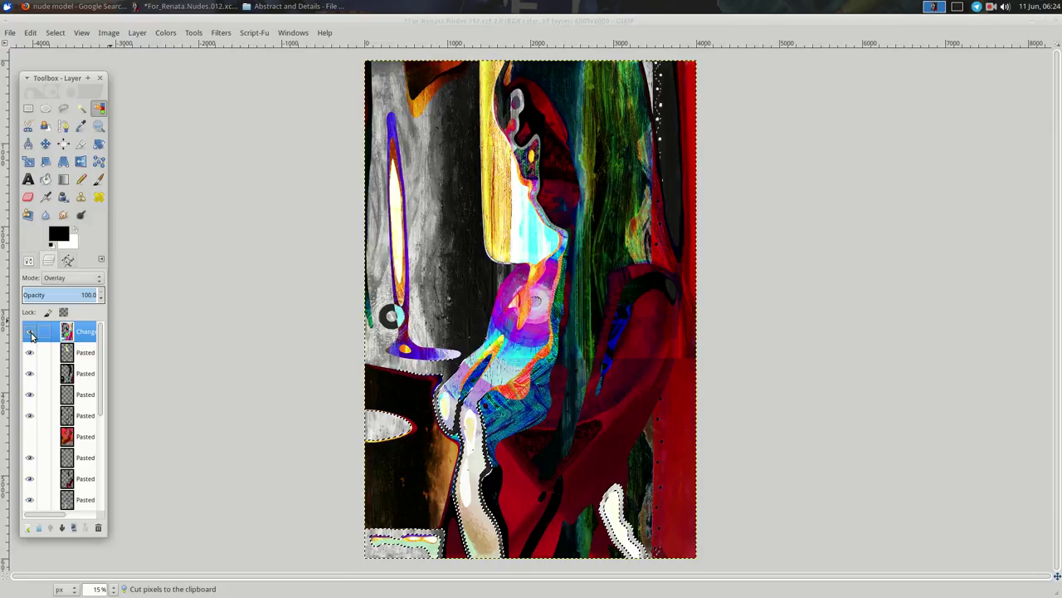
left_click(31, 333)
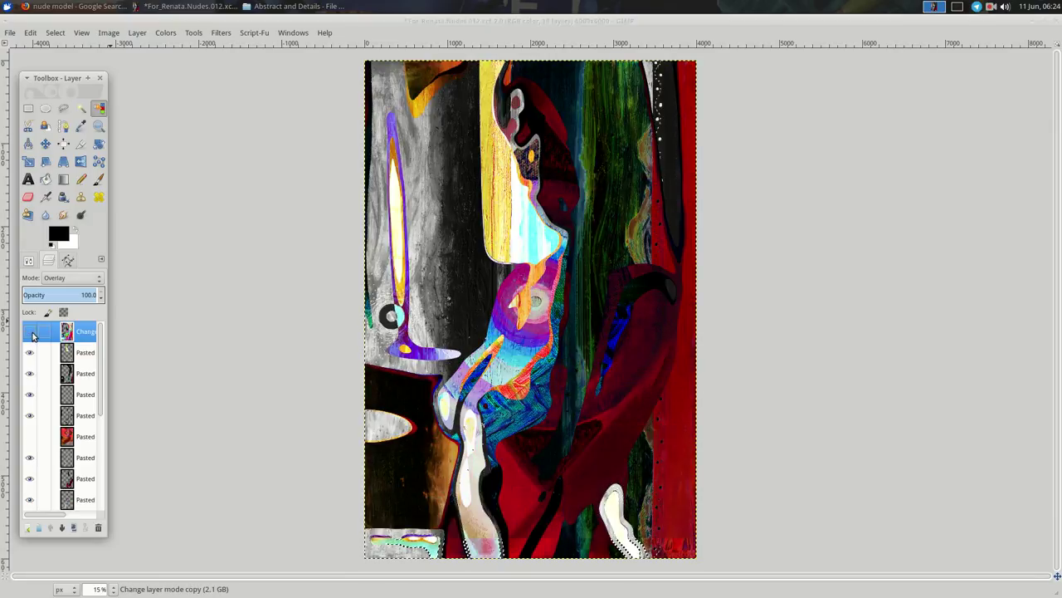
left_click(29, 333)
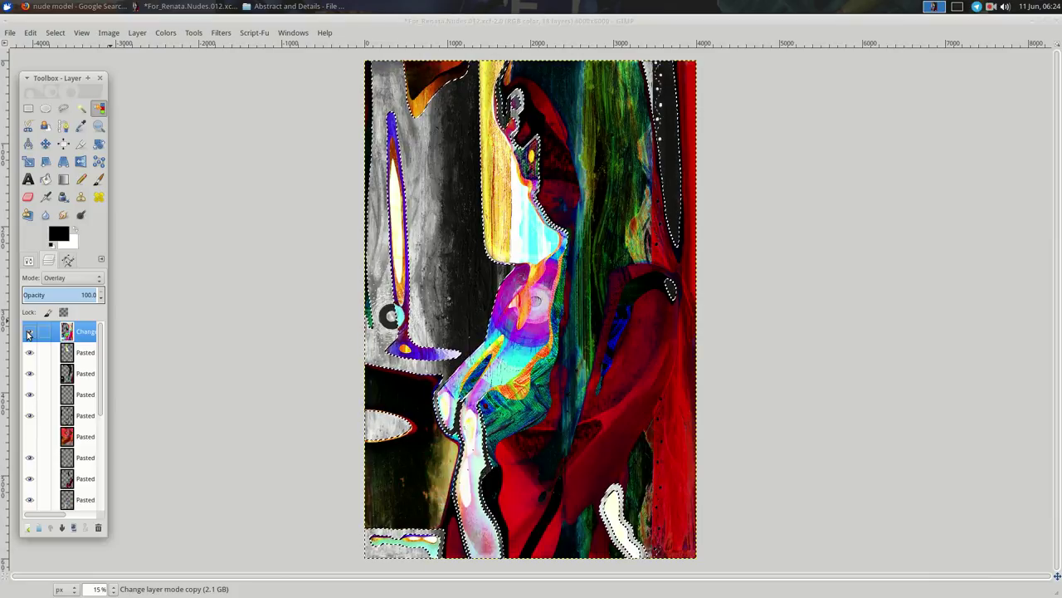
left_click(74, 527)
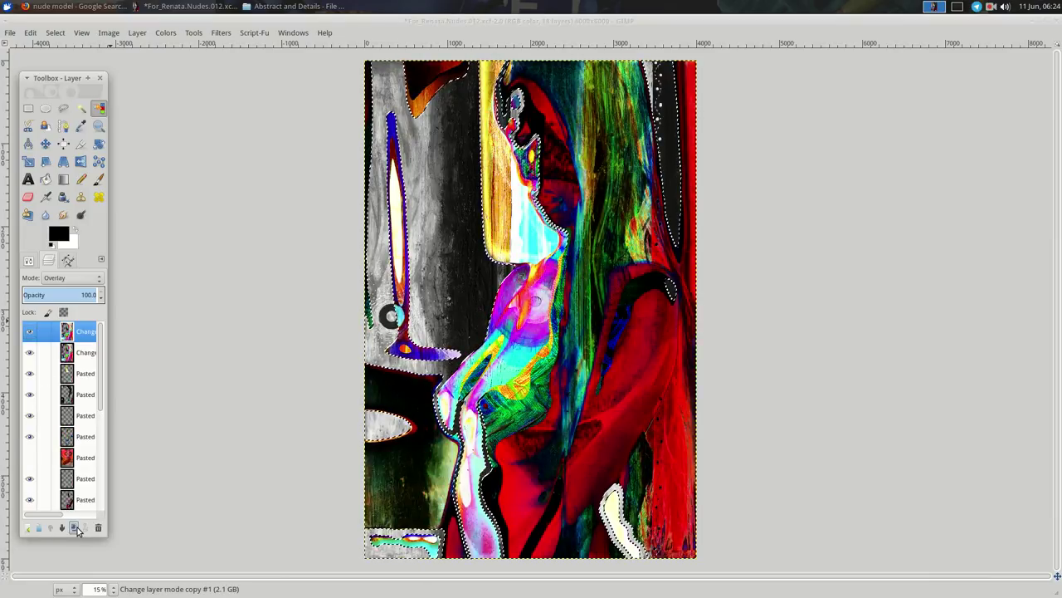
left_click(45, 296)
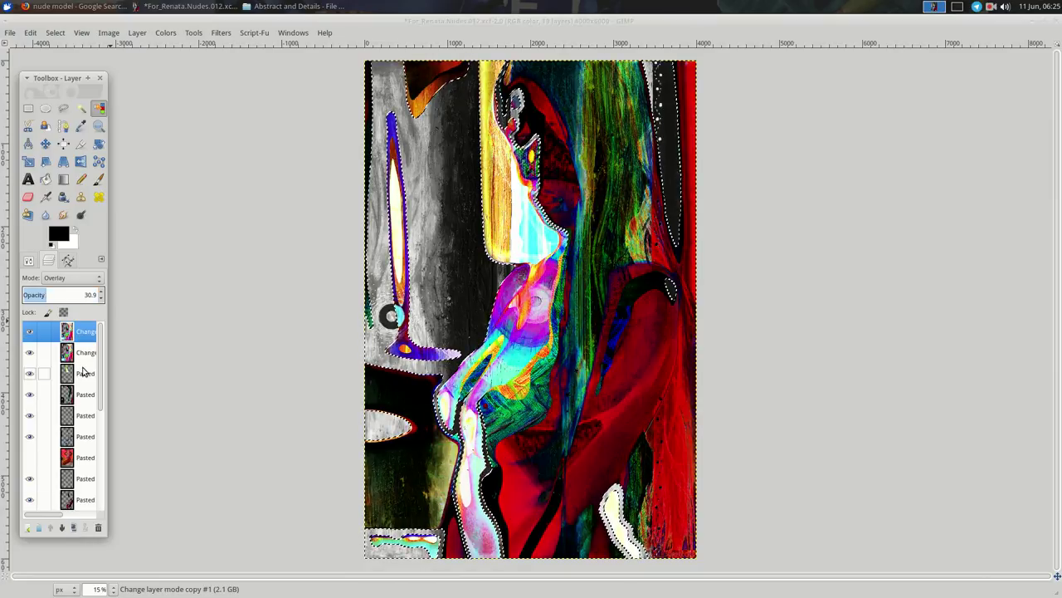
Fuzzy-select the red region right of the figure on 02.jpg and cut it from the texture layer.
key("u")
scroll(75, 390, "down", 5)
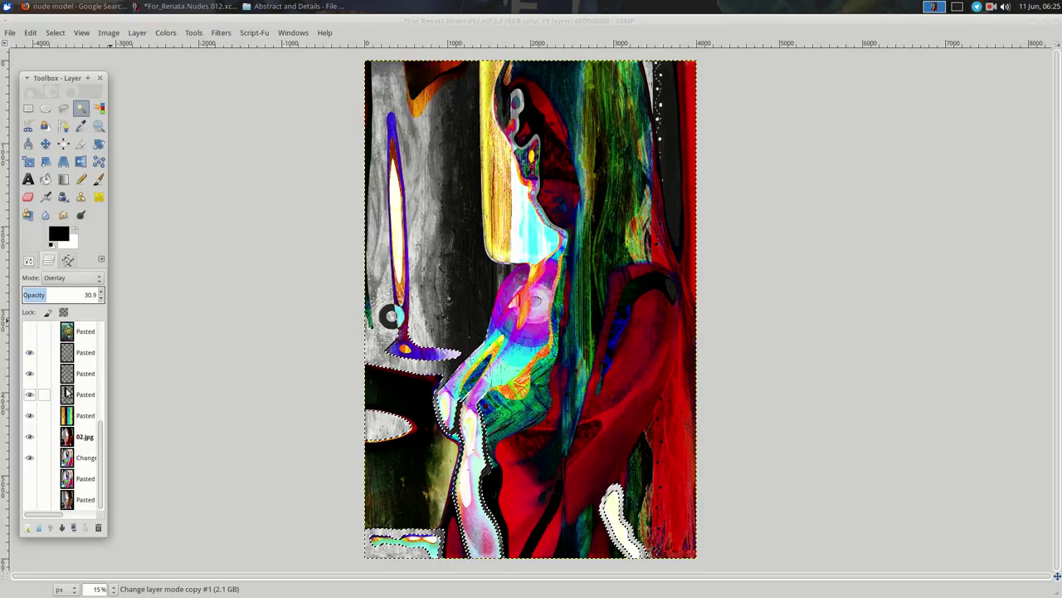
left_click(79, 437)
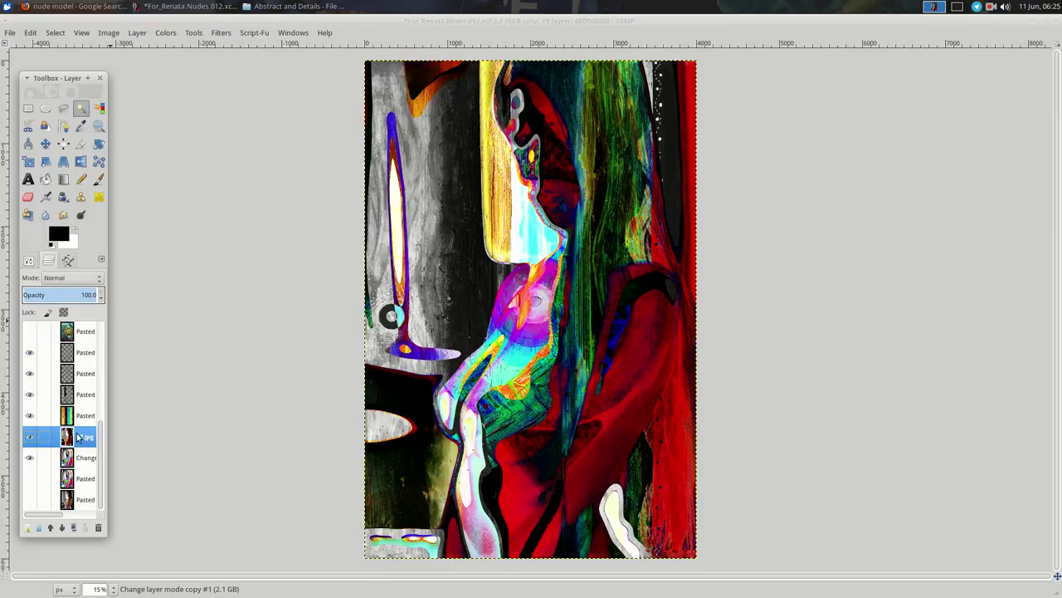
left_click(550, 174)
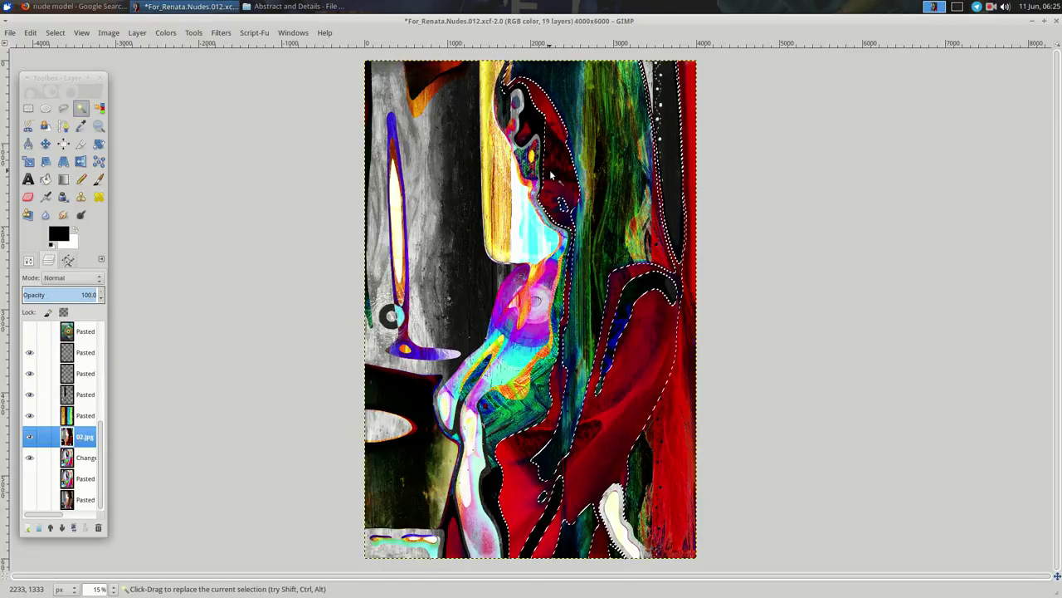
scroll(86, 390, "up", 5)
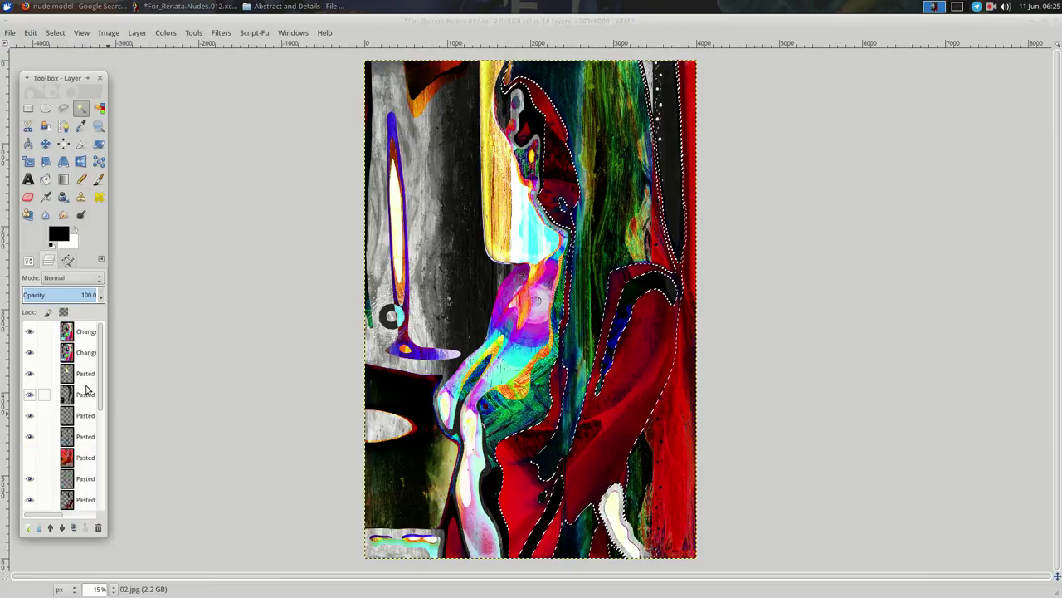
left_click(91, 333)
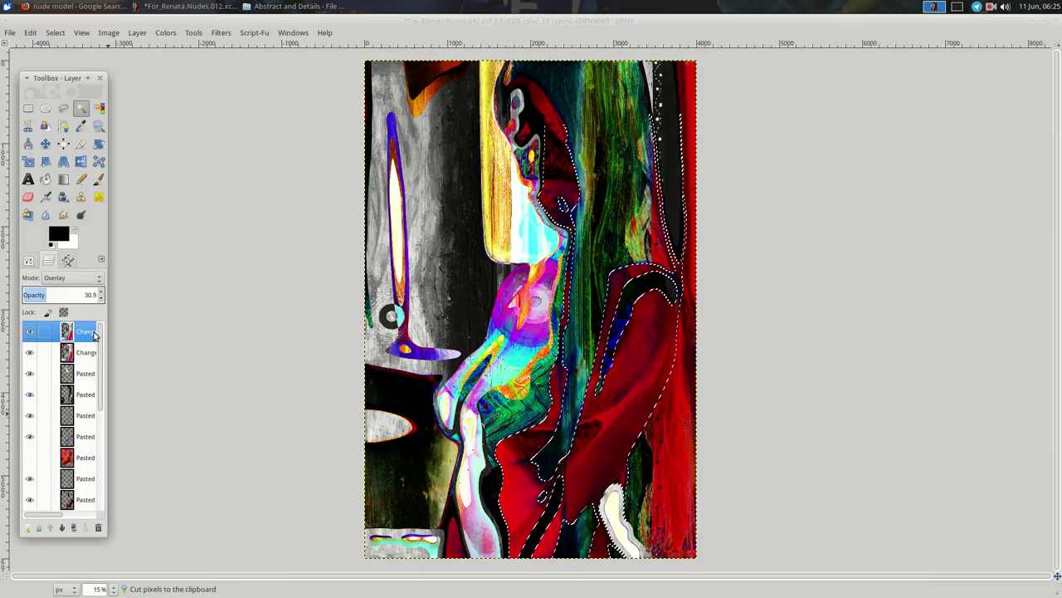
left_click(83, 354)
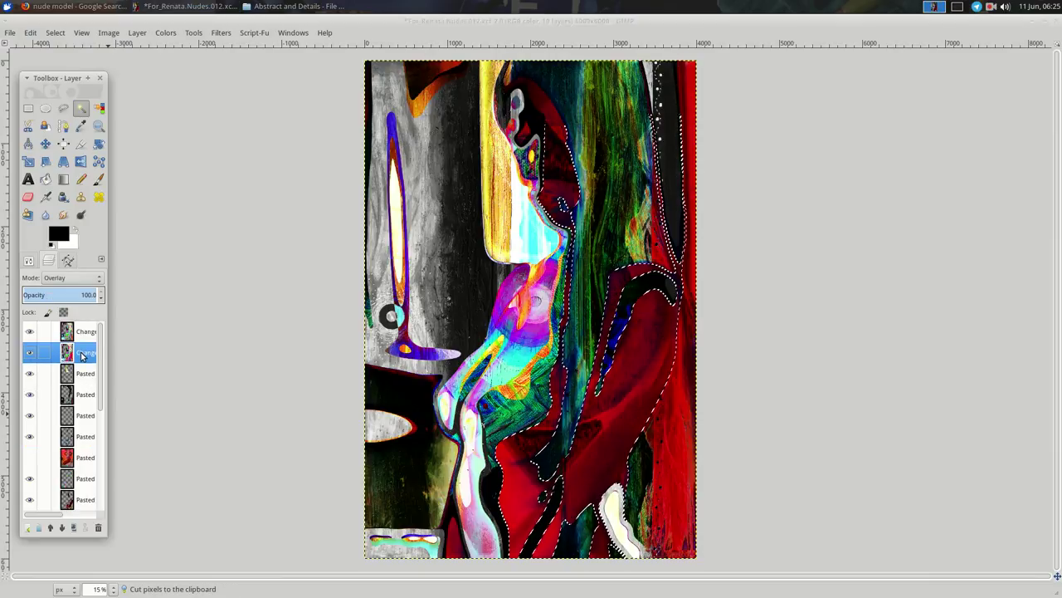
key("ctrl+x")
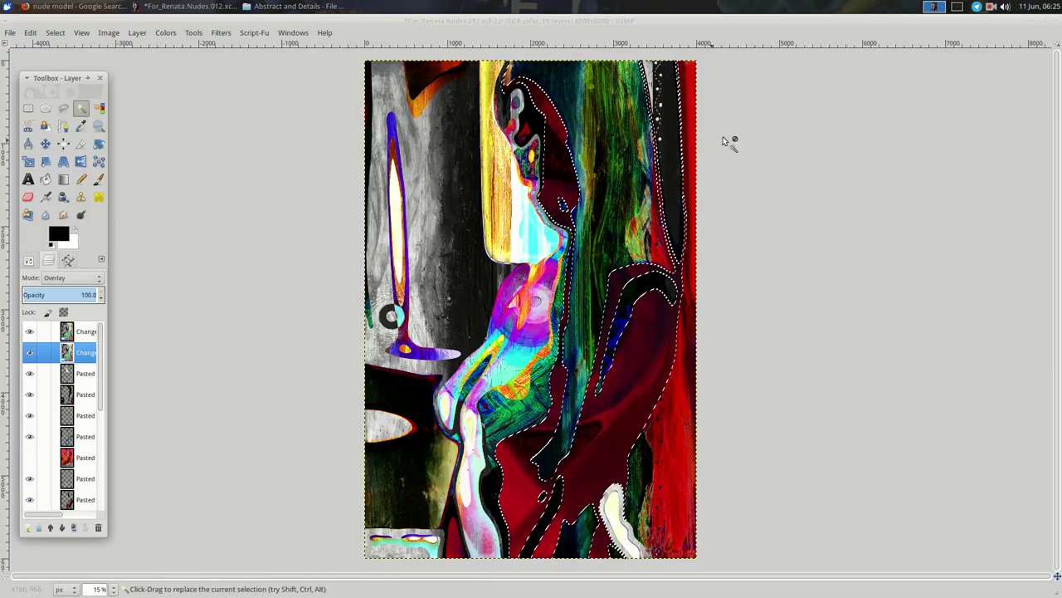
Clear the selection and save For_Renata.Nudes.012.xcf.
right_click(695, 141)
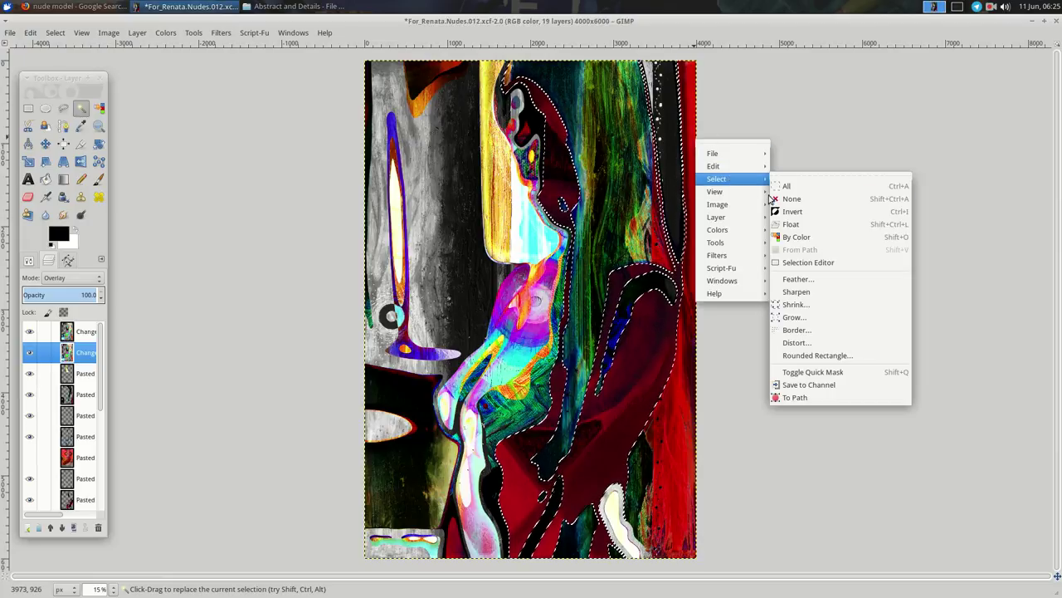
left_click(784, 204)
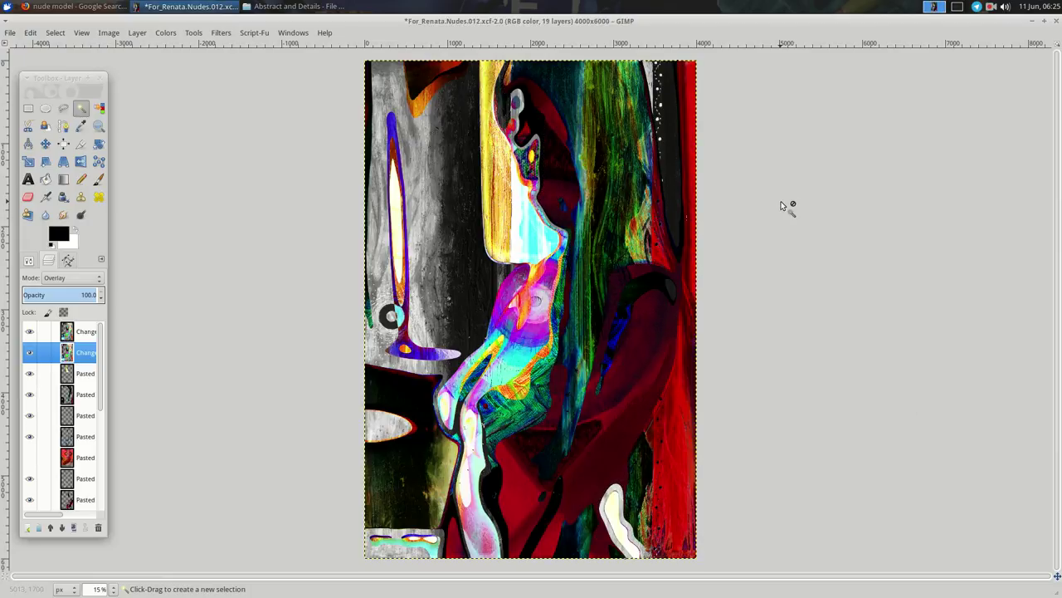
key("ctrl+s")
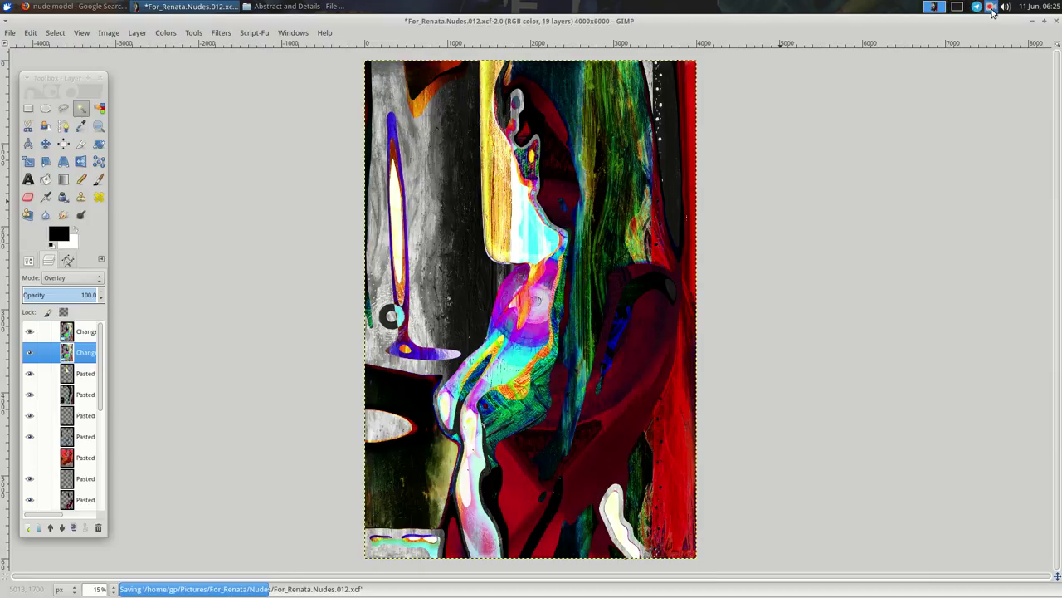